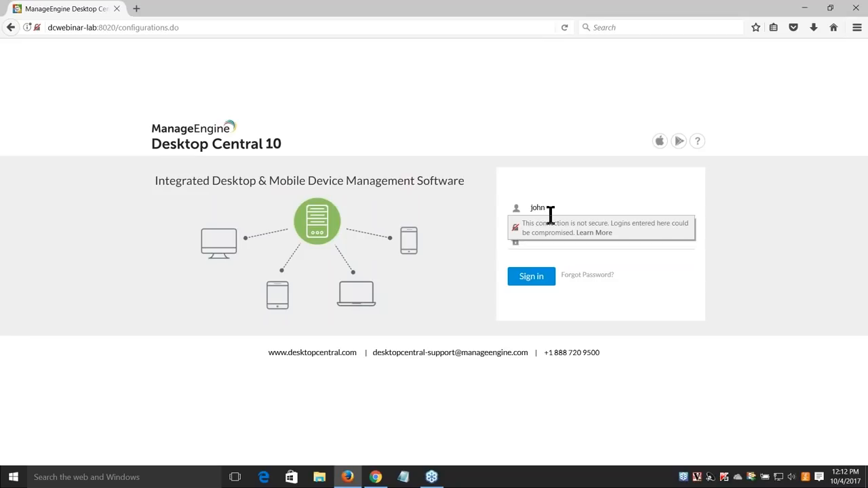
Sign in with the account password and go to the Admin settings overview
key("Tab")
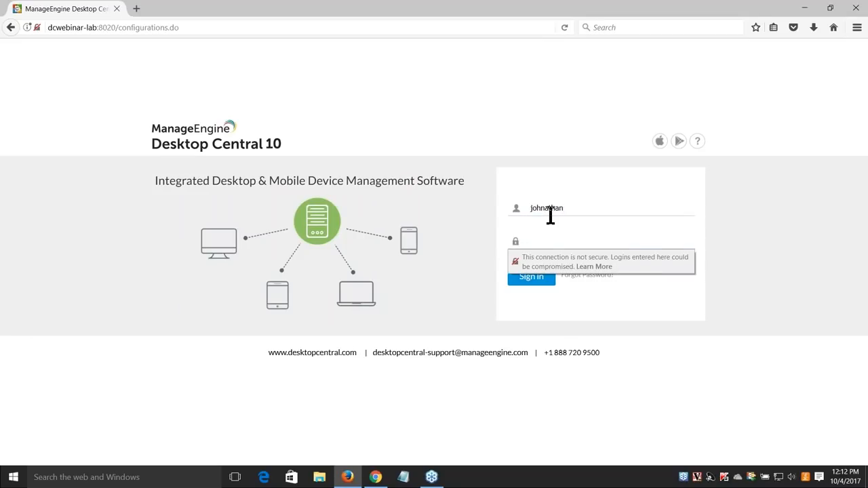
type("*******")
key("Return")
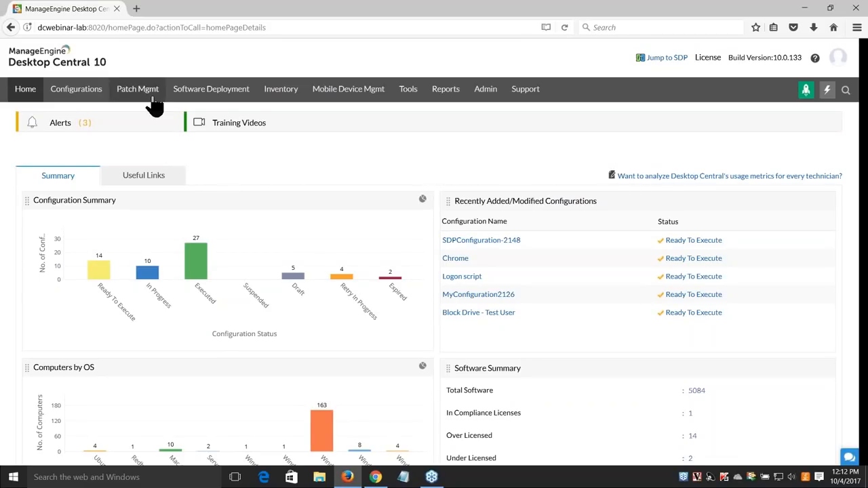
left_click(494, 97)
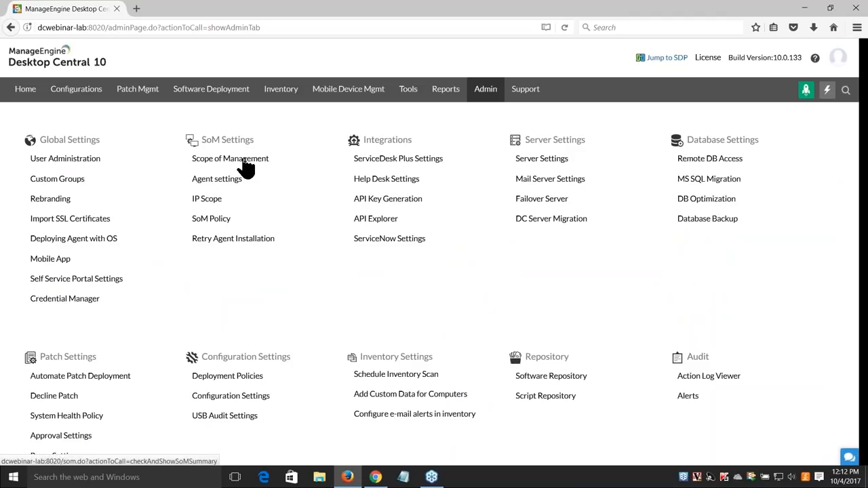
Browse the Scope of Management computers list of 205 machines, briefly checking Remote Offices
left_click(242, 160)
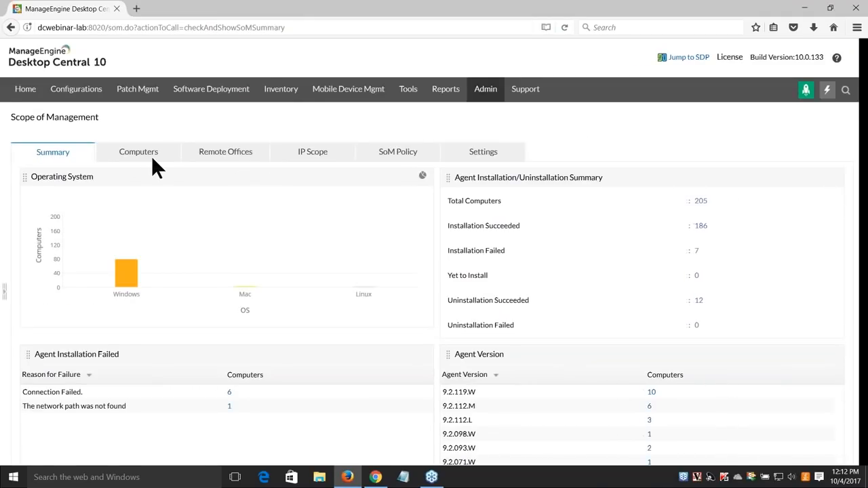
left_click(149, 156)
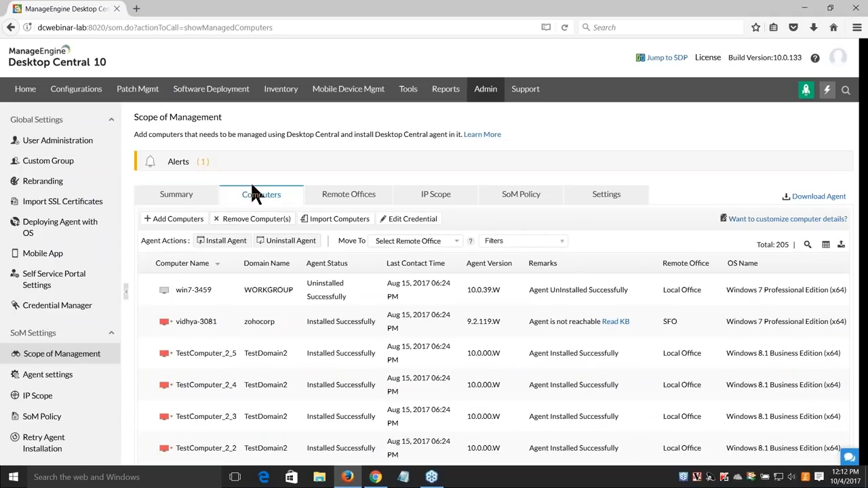
scroll(251, 181, "down", 1)
scroll(260, 163, "down", 3)
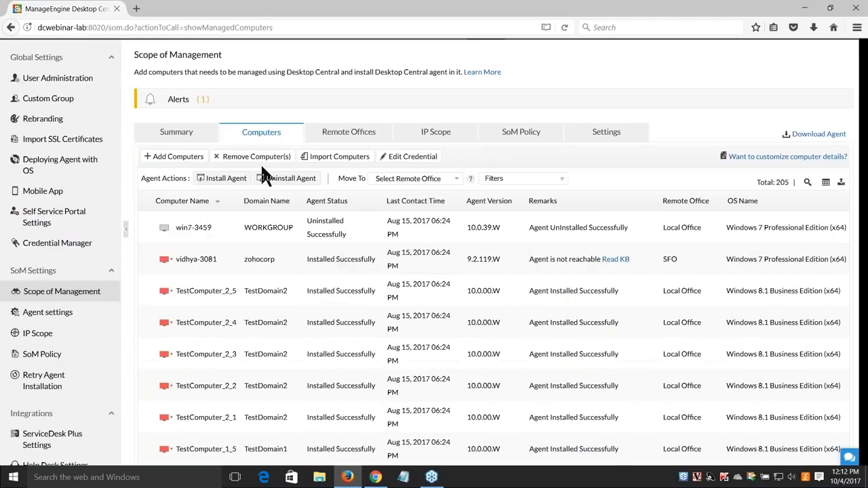
scroll(261, 163, "up", 4)
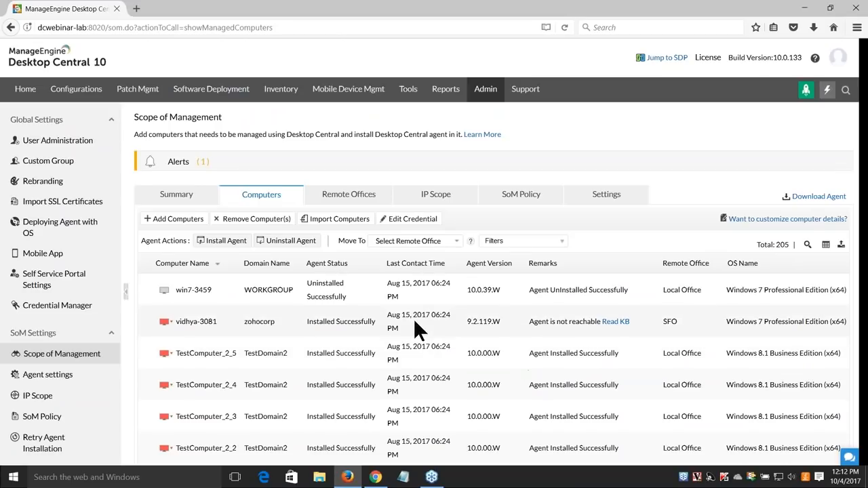
left_click(357, 201)
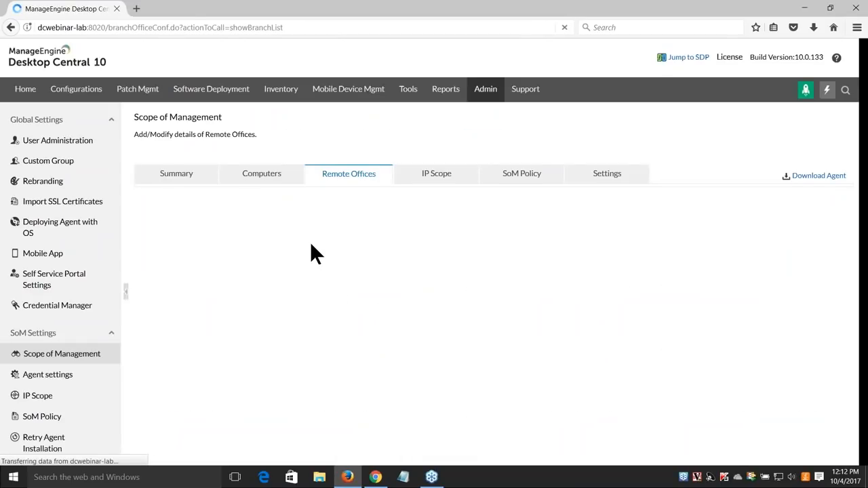
left_click(306, 242)
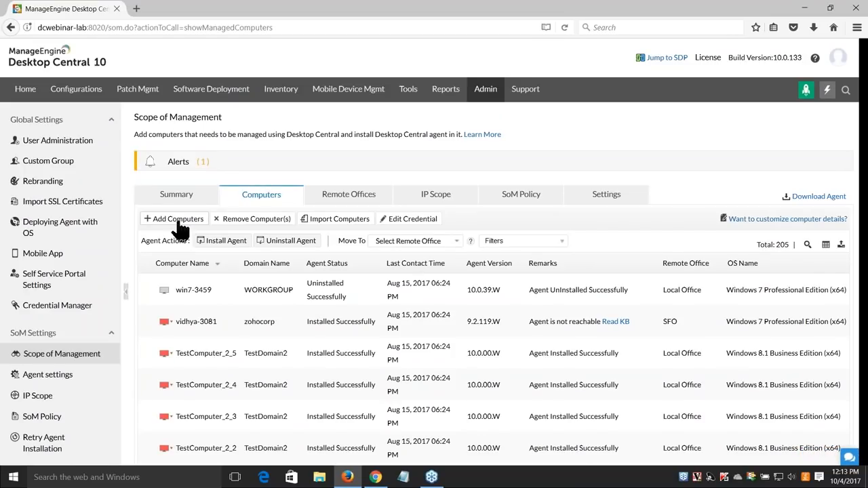
Look over Agent settings and the Computers list again, then go to Patch Management home
left_click(68, 374)
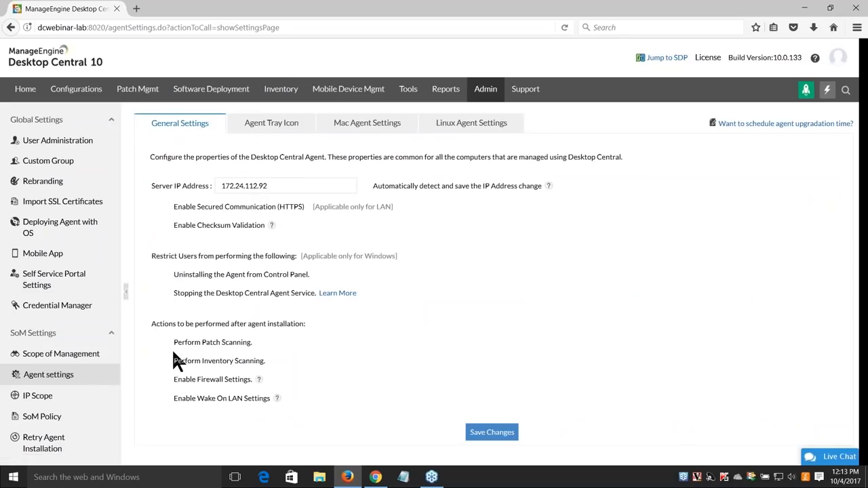
scroll(174, 335, "down", 2)
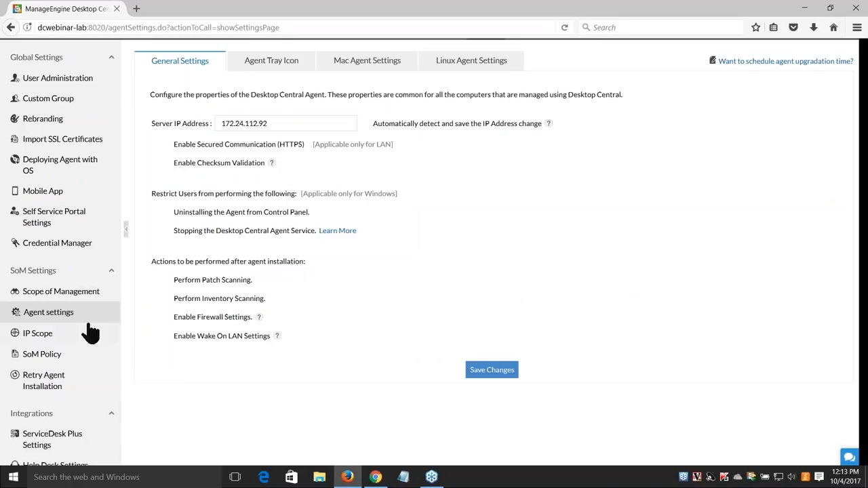
left_click(76, 296)
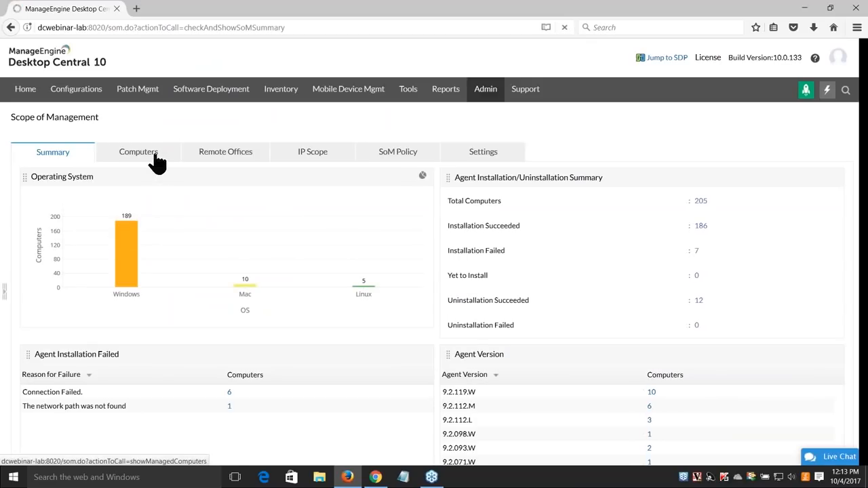
left_click(155, 157)
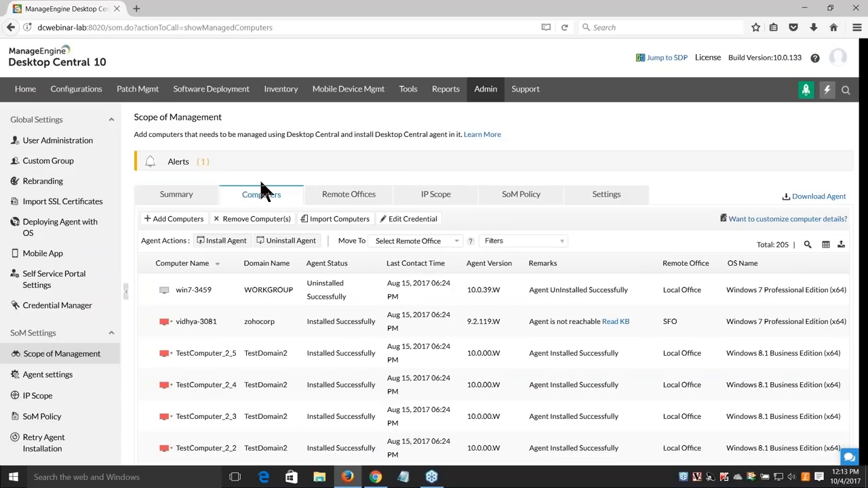
left_click(146, 95)
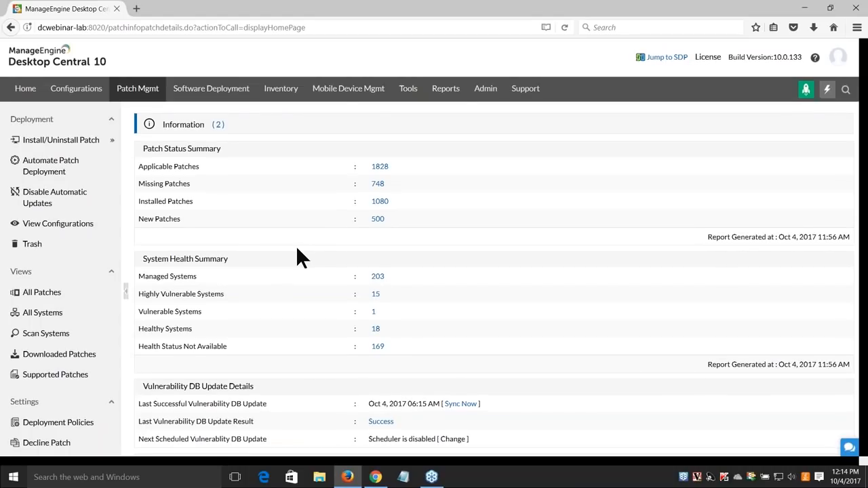
Review the systems' patch scan status, then list all 748 missing patches
scroll(296, 248, "down", 2)
left_click(73, 281)
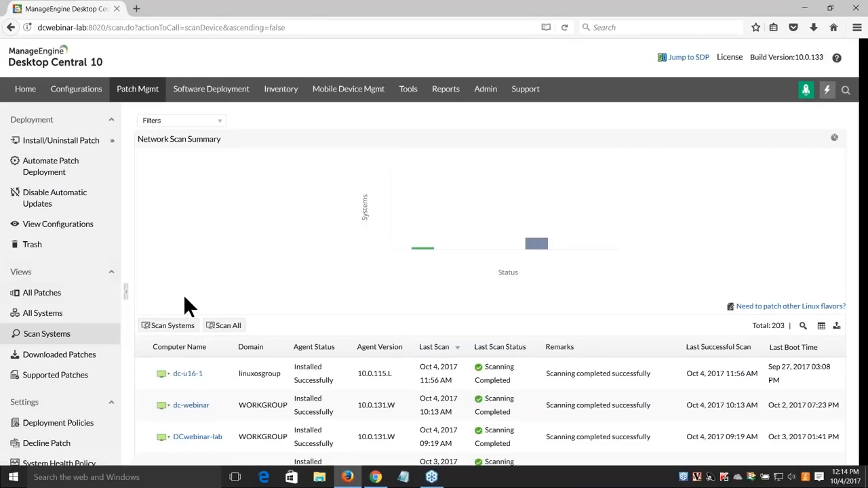
scroll(185, 305, "down", 4)
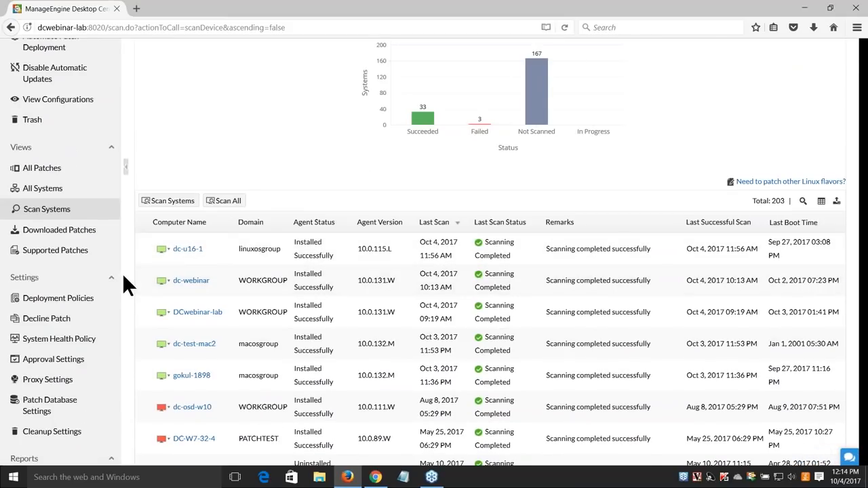
scroll(65, 243, "up", 2)
left_click(63, 236)
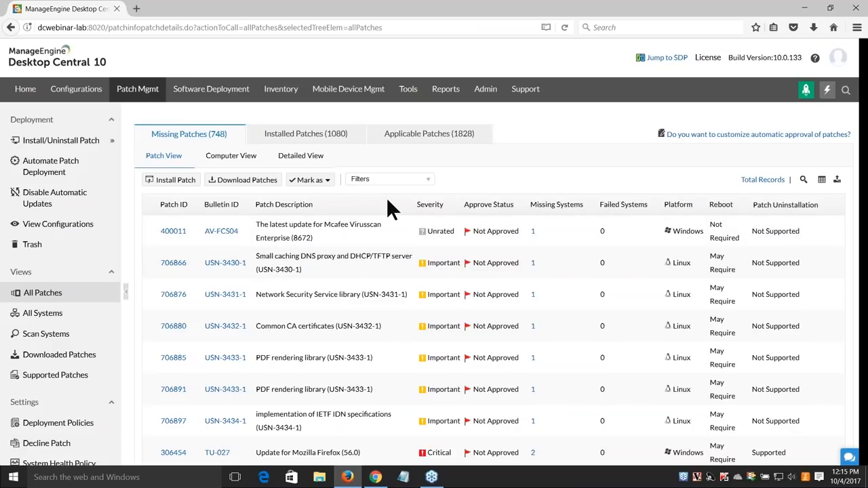
Apply the Last Month Released filter to the missing patches and scroll through the results
left_click(424, 185)
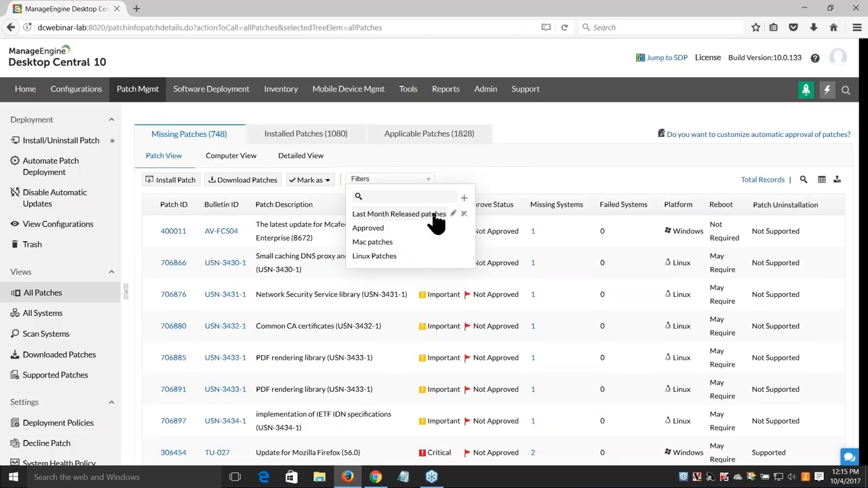
left_click(434, 214)
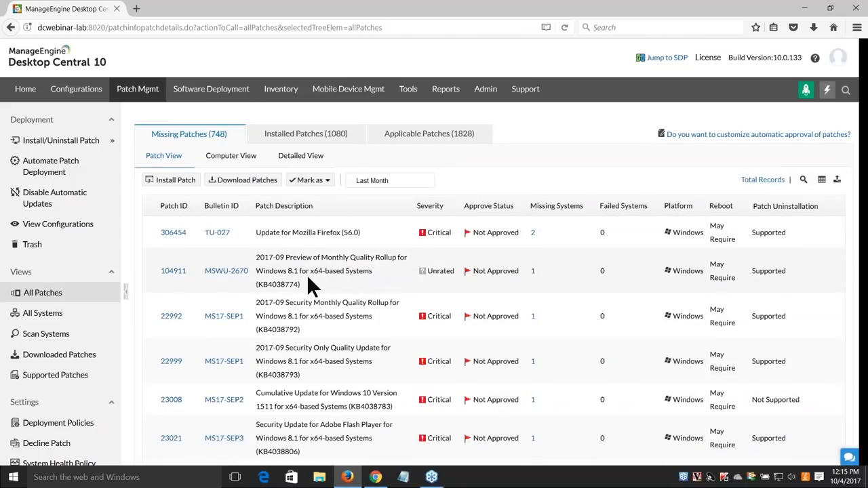
scroll(308, 274, "down", 1)
scroll(466, 183, "up", 1)
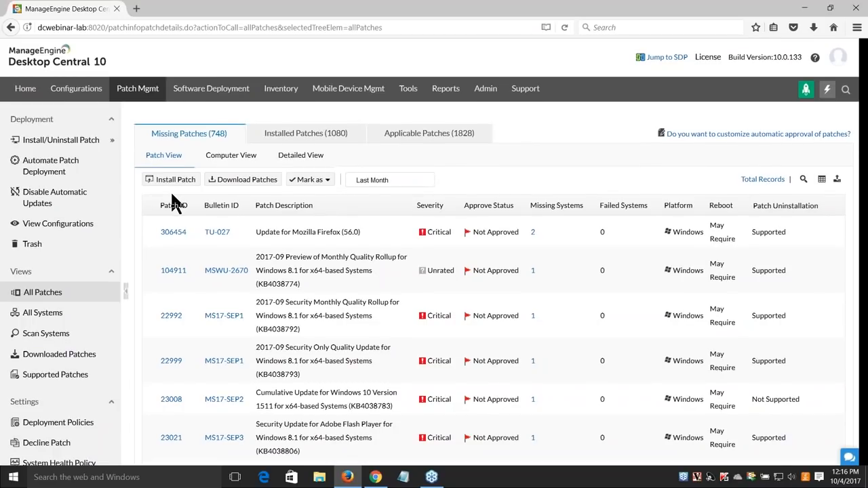
scroll(172, 196, "down", 2)
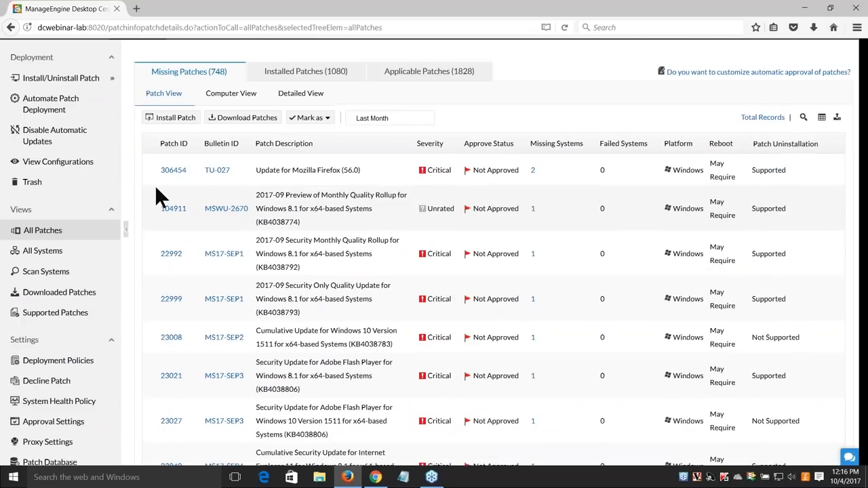
scroll(156, 189, "up", 2)
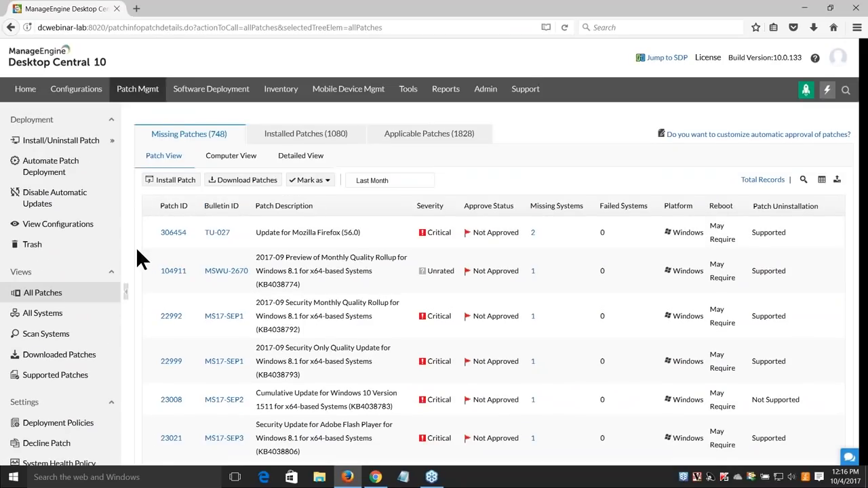
scroll(137, 249, "down", 1)
scroll(137, 250, "down", 4)
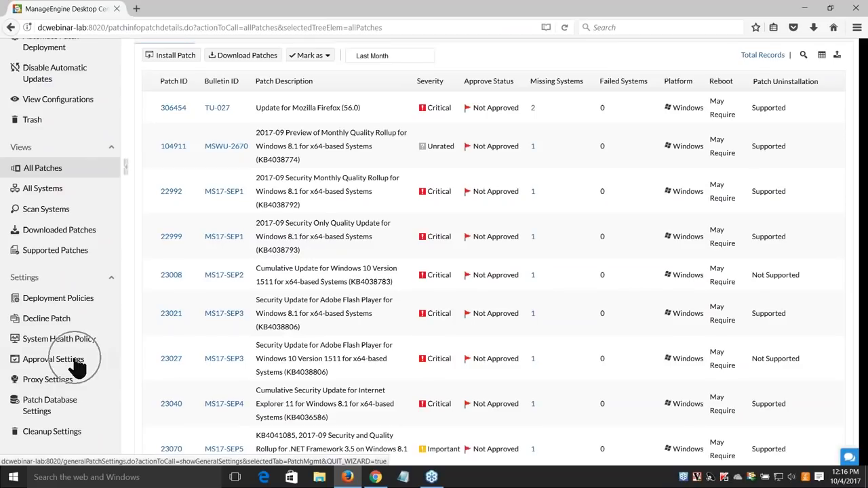
Switch the Approve Patches method in Approval Settings to Test and Approve
left_click(76, 363)
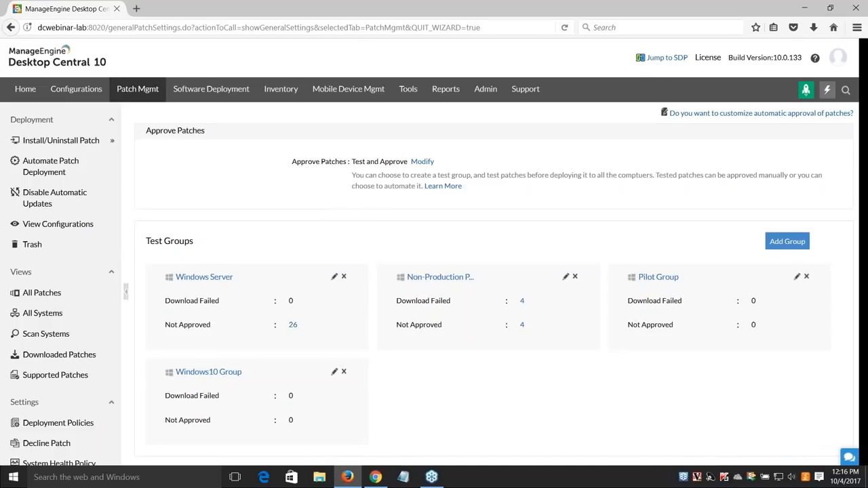
left_click(424, 163)
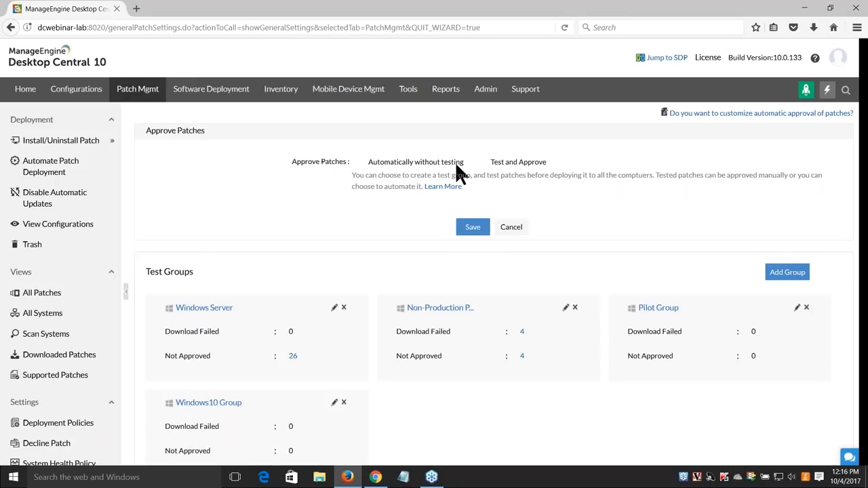
left_click(498, 163)
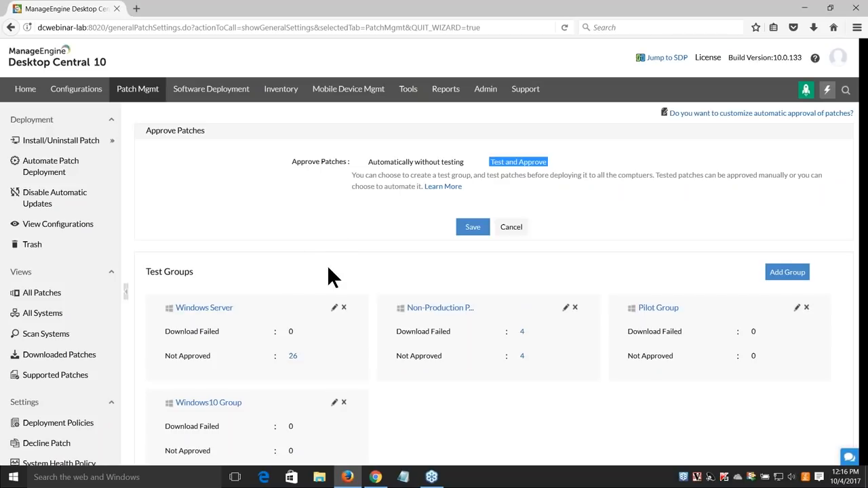
scroll(397, 203, "down", 3)
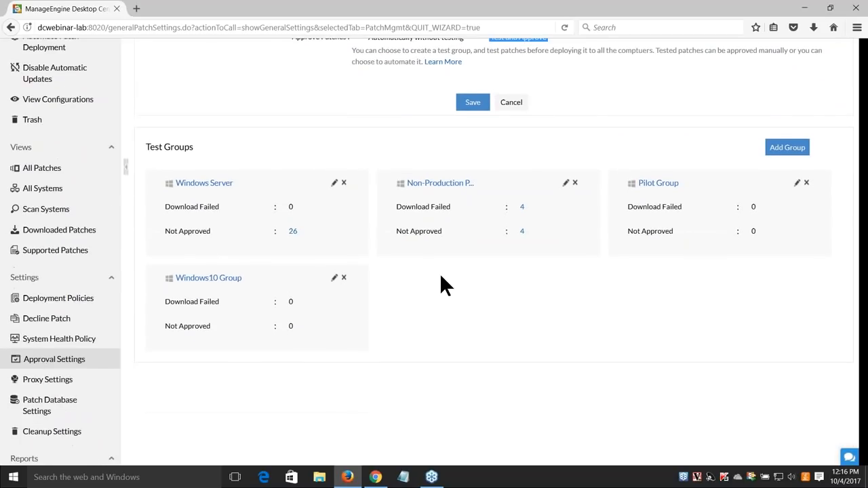
scroll(444, 280, "up", 2)
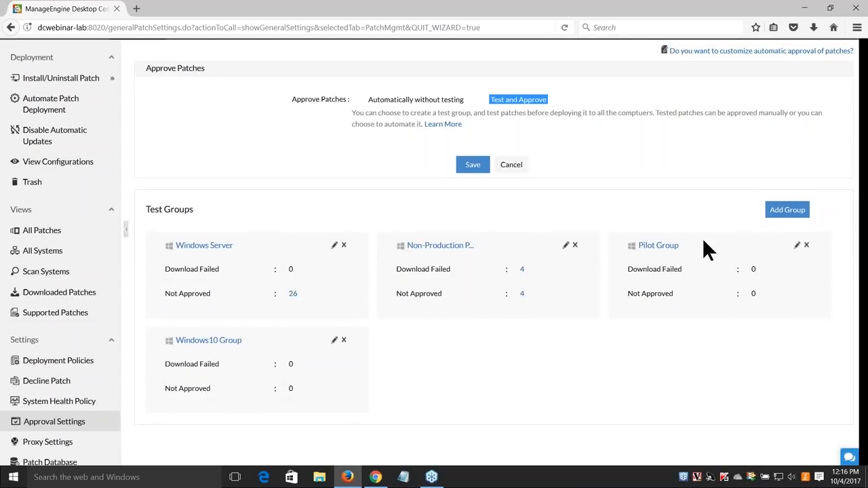
Start a new test group and, in a new tab, name a custom group 'Non production lab machine'
left_click(792, 216)
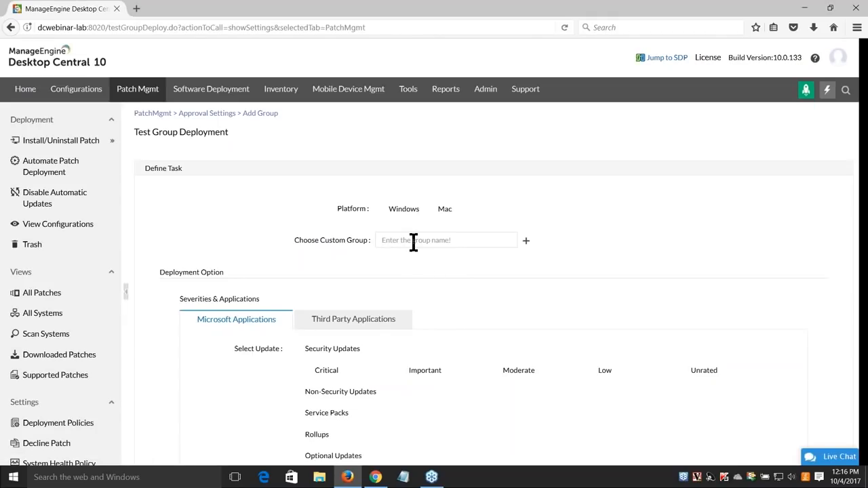
left_click(412, 242)
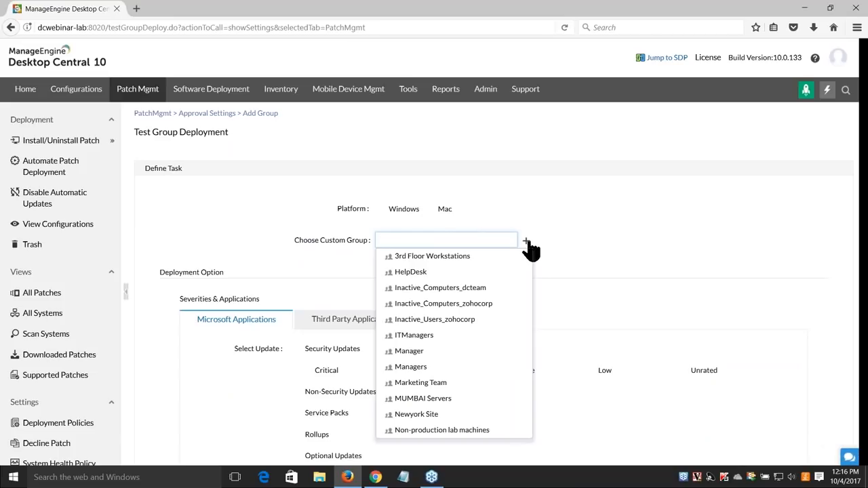
left_click(527, 241)
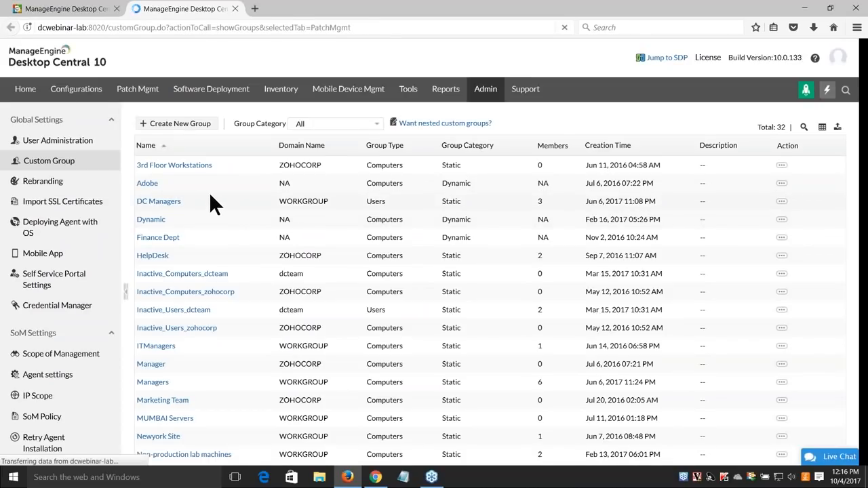
left_click(182, 128)
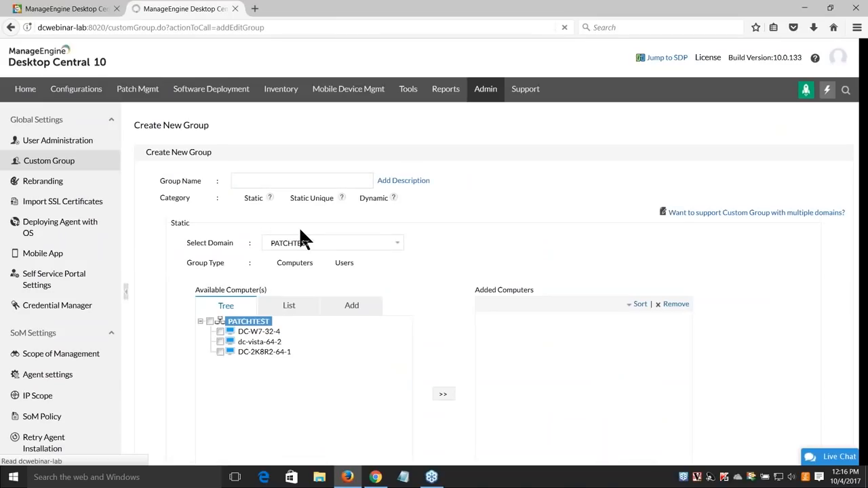
left_click(281, 179)
type("No")
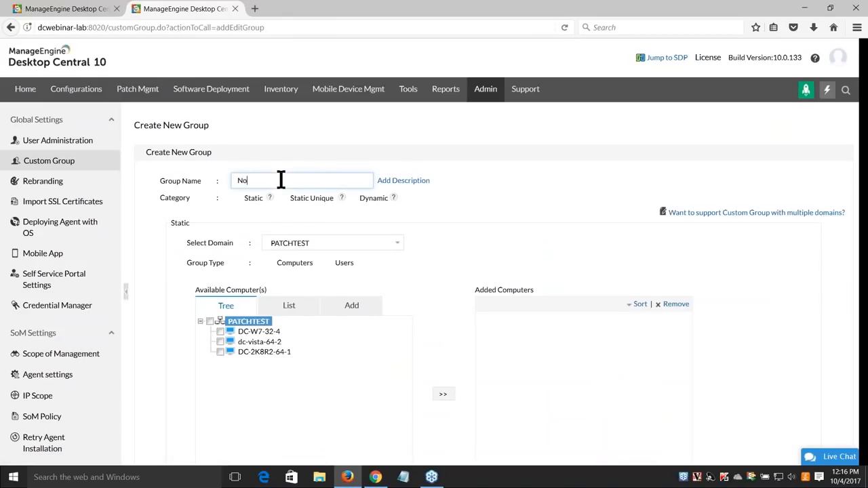
type("n")
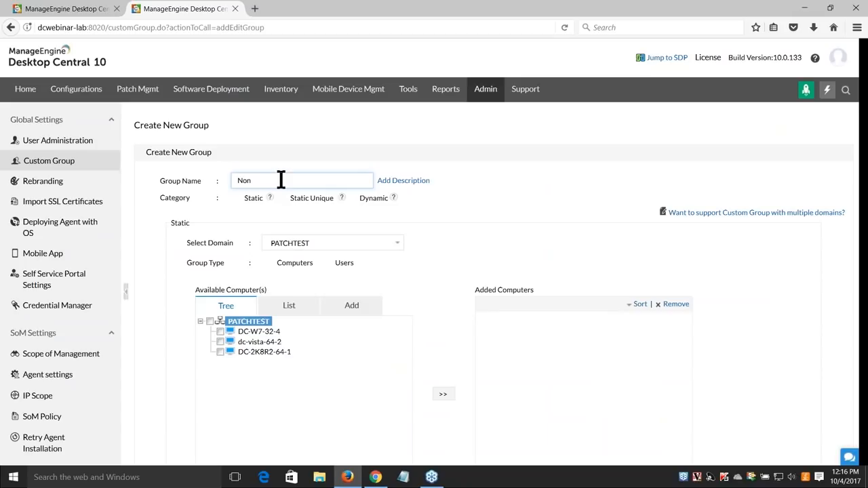
type(" production lab machine")
scroll(216, 288, "down", 2)
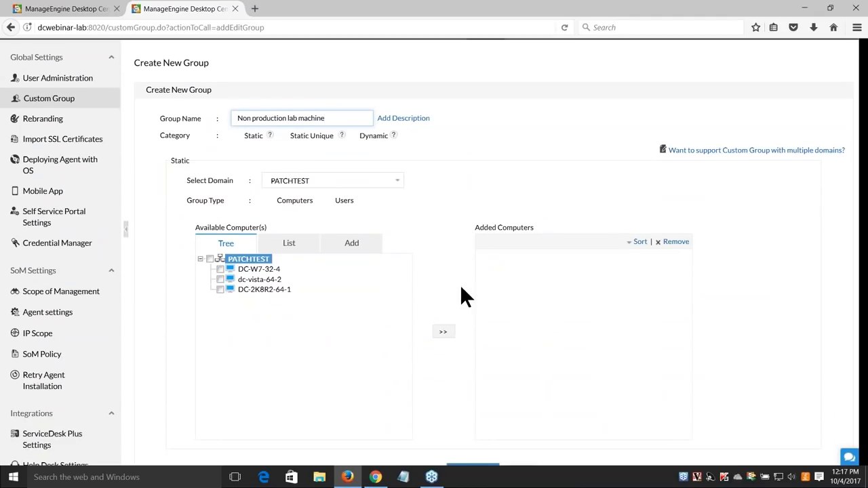
scroll(416, 246, "up", 2)
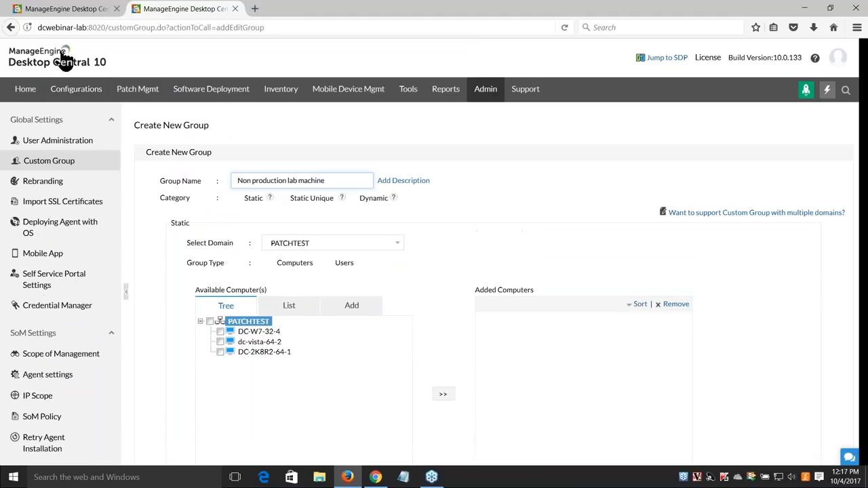
left_click(75, 8)
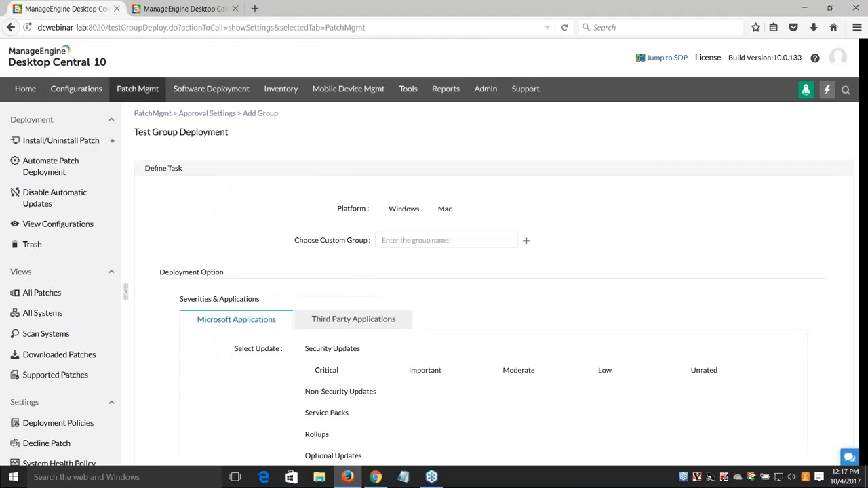
Target the test group at Non-production lab machines and check both Microsoft and third-party update options
left_click(407, 242)
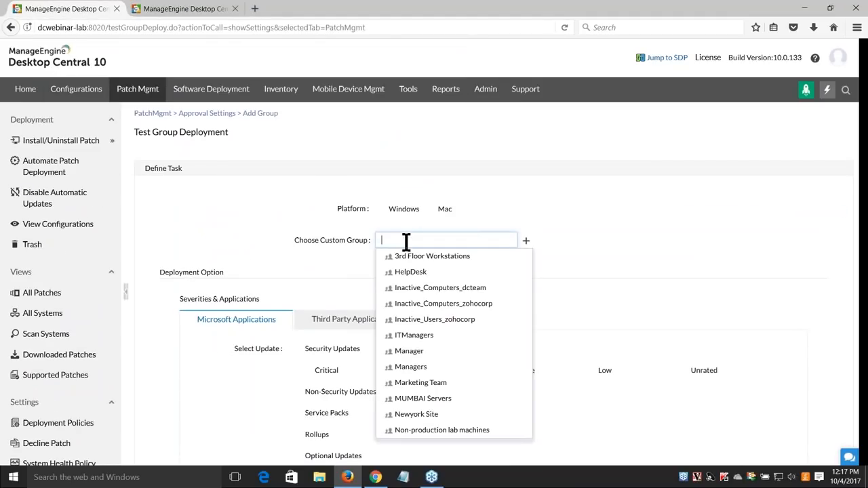
left_click(441, 429)
scroll(452, 298, "down", 5)
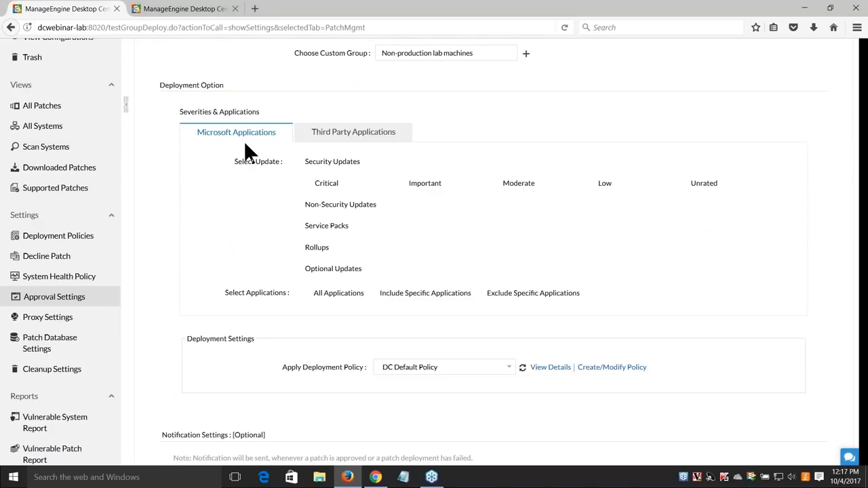
left_click(364, 137)
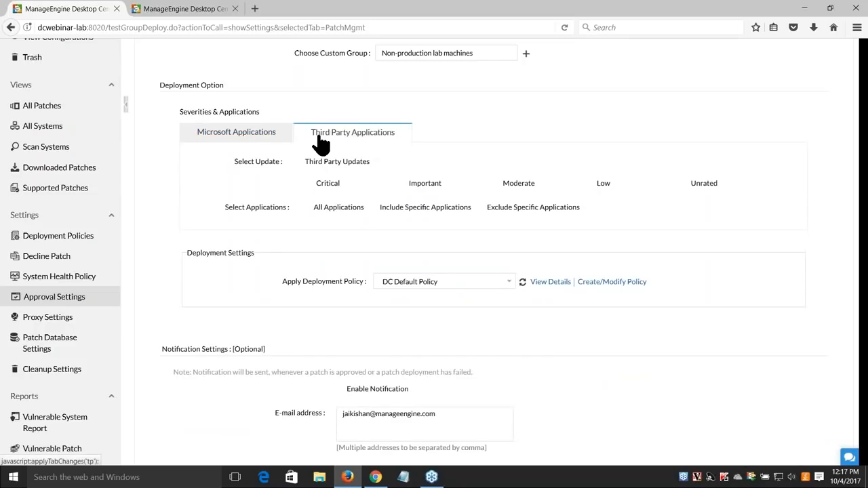
left_click(259, 135)
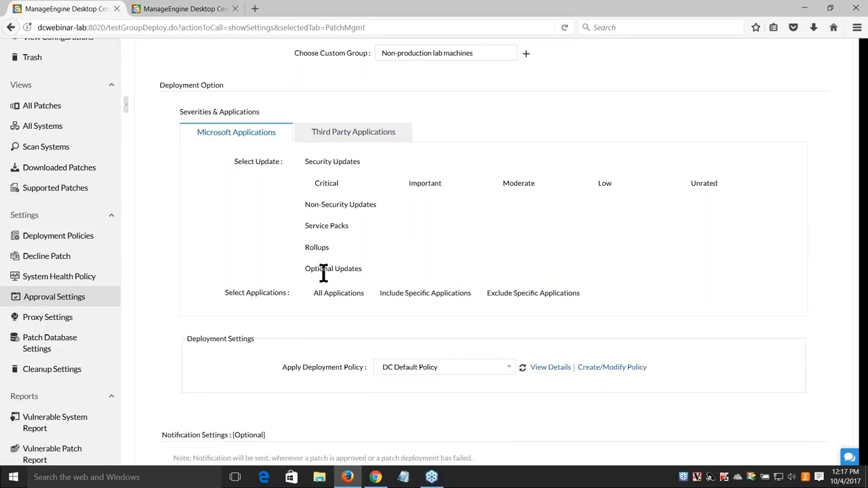
scroll(324, 266, "down", 2)
scroll(324, 266, "down", 2)
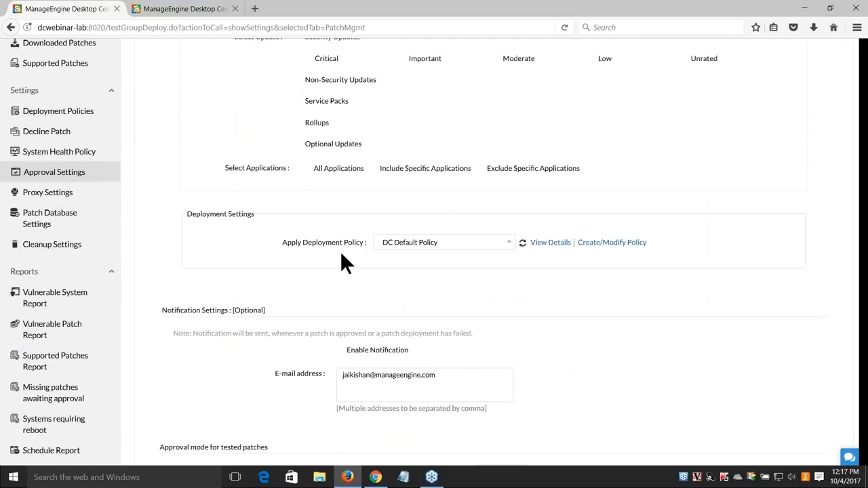
Keep DC Default Policy as the deployment policy and review the rest of the form
left_click(399, 252)
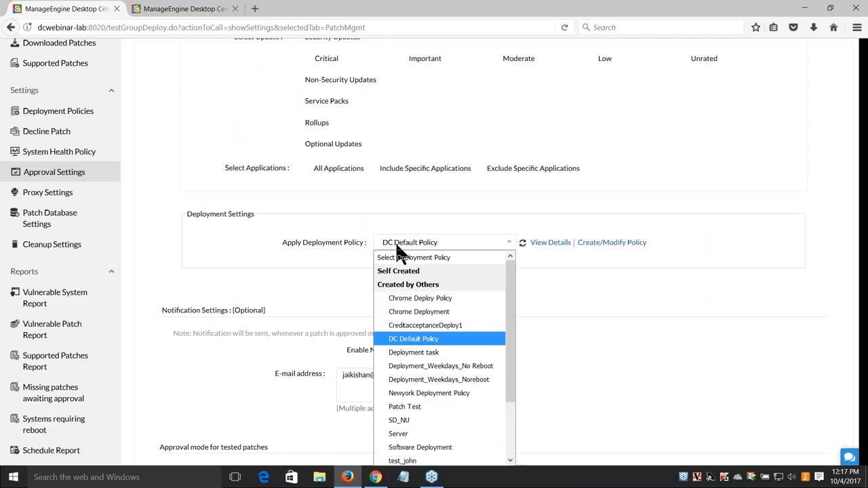
left_click(331, 257)
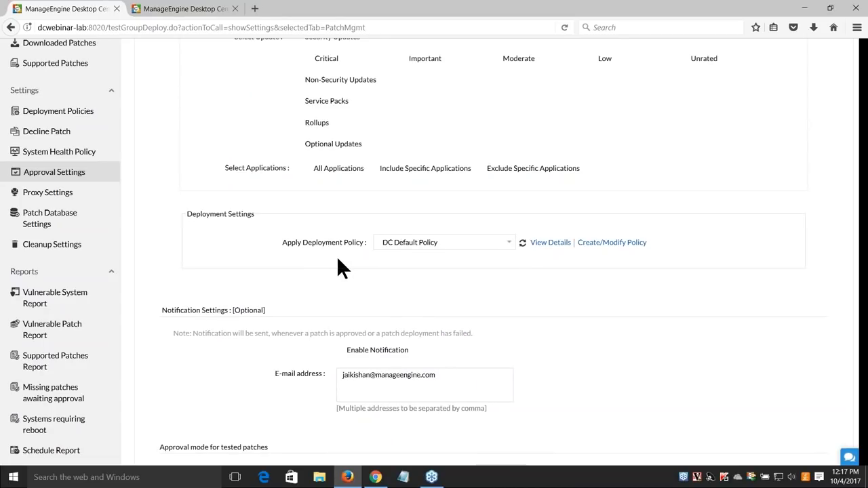
scroll(341, 267, "down", 2)
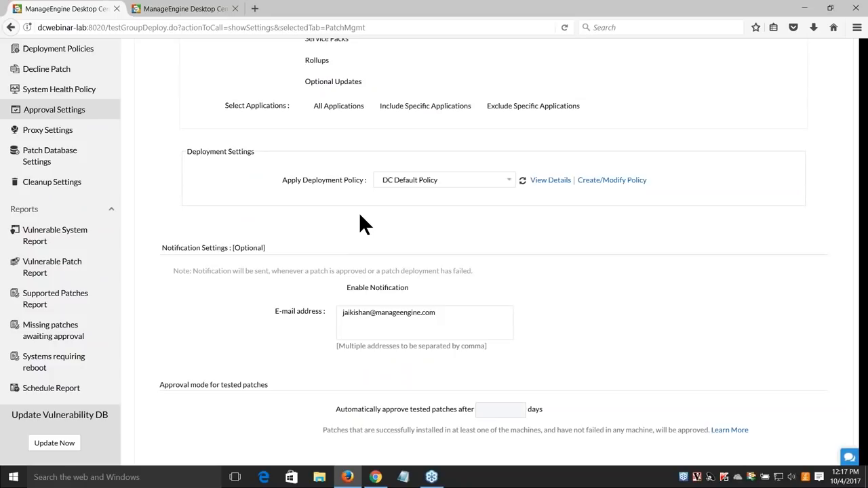
left_click_drag(314, 180, 371, 187)
scroll(332, 290, "down", 2)
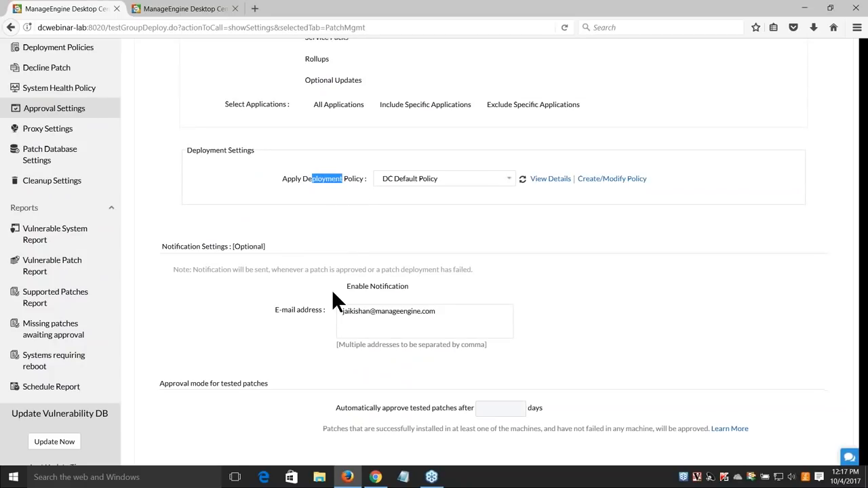
left_click_drag(446, 252, 301, 250)
left_click(275, 282)
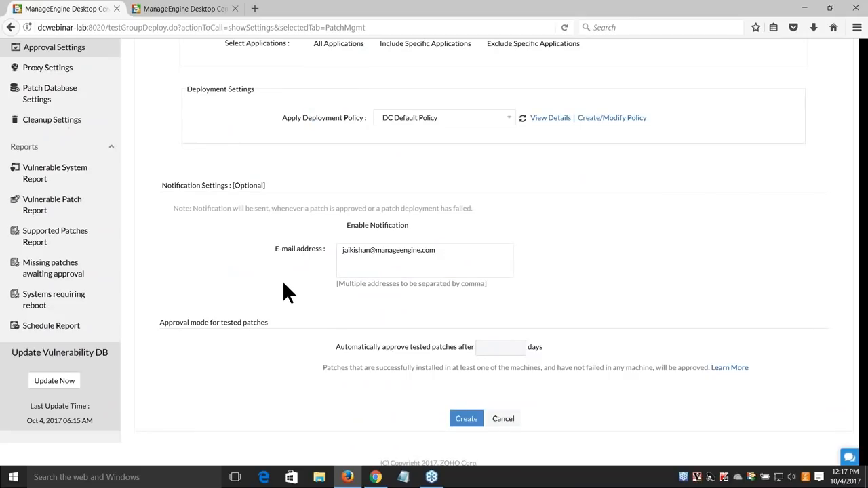
scroll(284, 283, "down", 1)
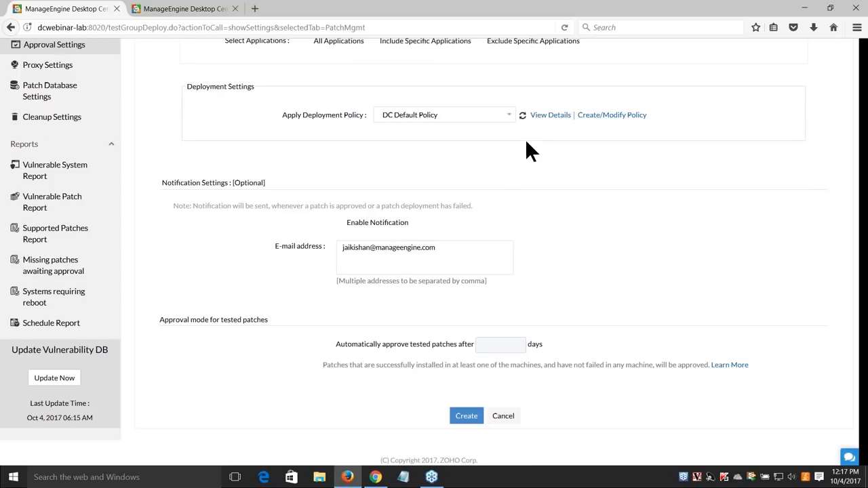
scroll(119, 254, "up", 1)
scroll(120, 255, "up", 3)
Open the Non-Production Pilot Group test group from Approval Settings and view its patches
left_click(82, 167)
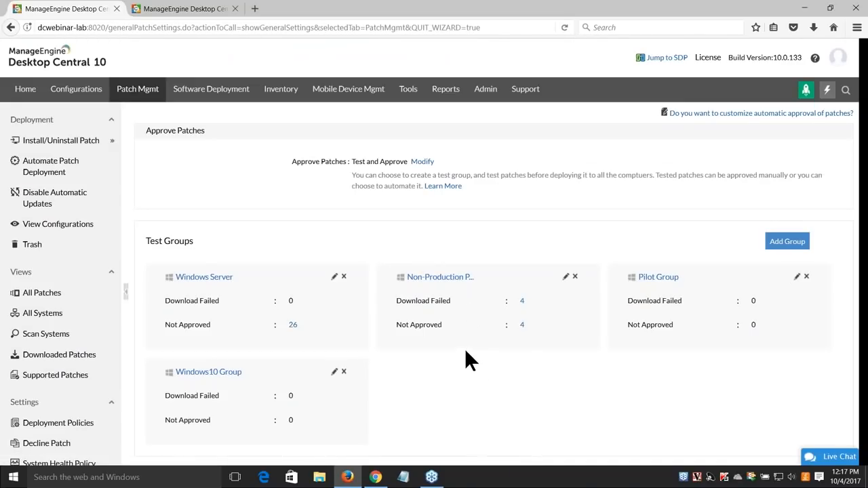
left_click(467, 279)
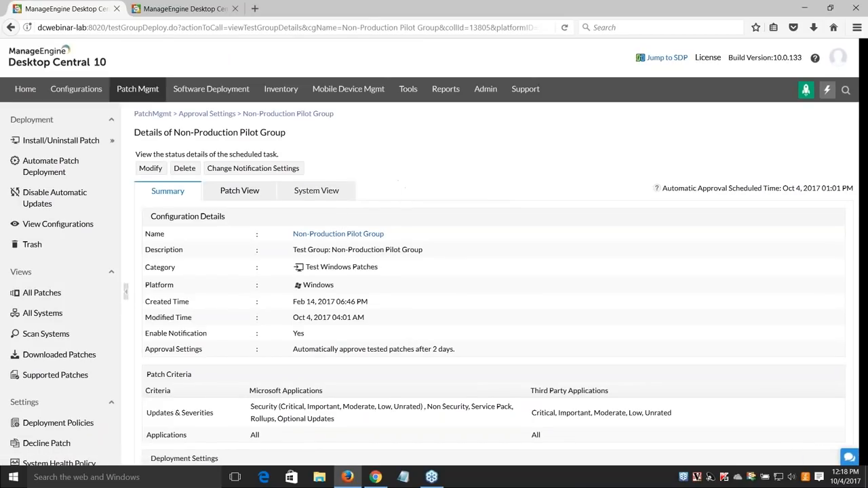
left_click(251, 195)
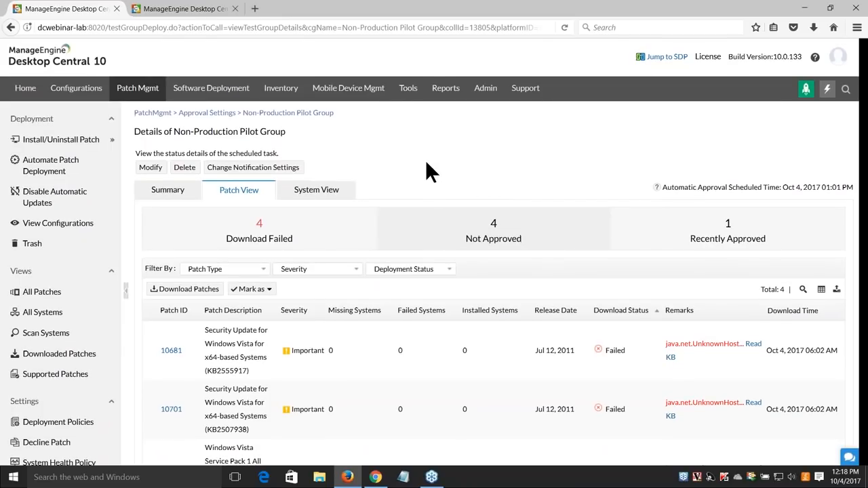
scroll(366, 251, "down", 2)
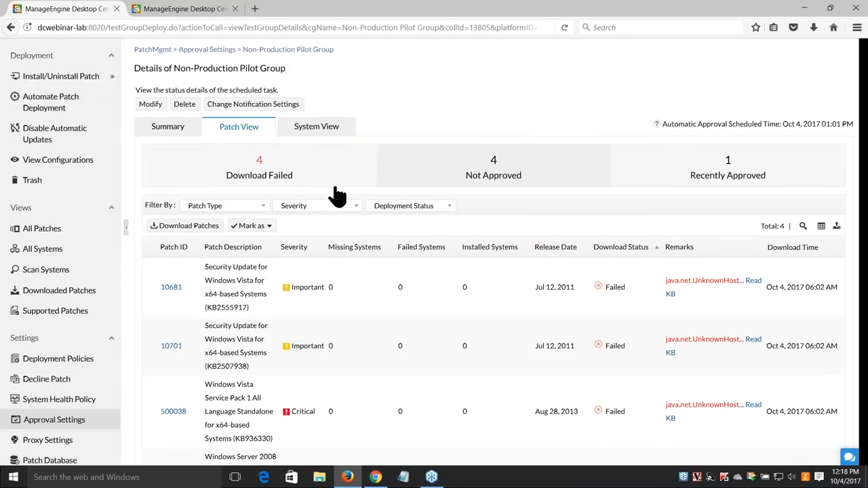
scroll(337, 195, "down", 2)
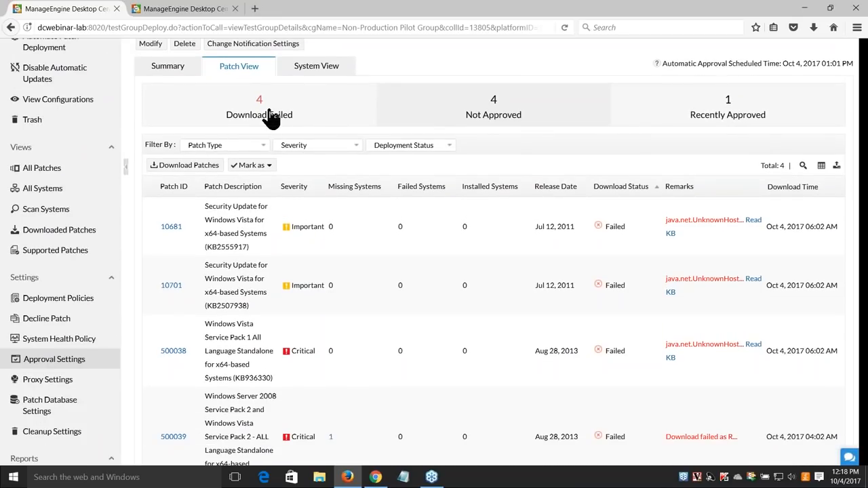
Filter the group's patches to failed downloads, revealing four failed patches
left_click(271, 118)
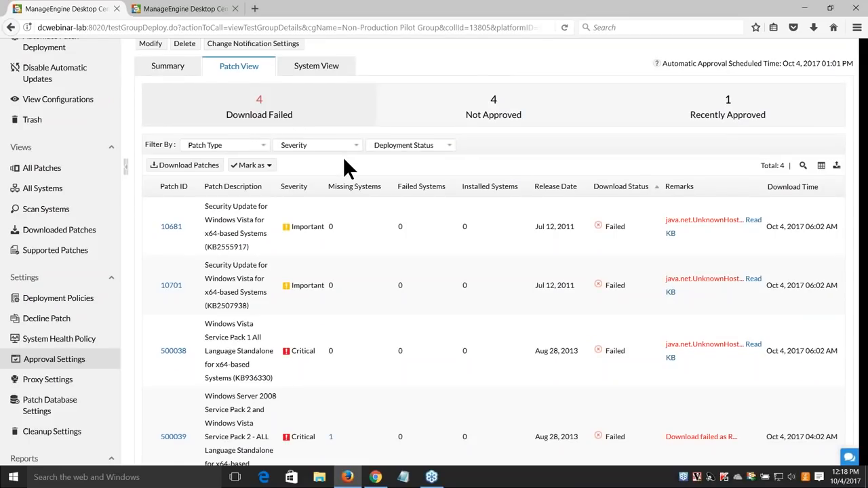
scroll(344, 162, "down", 2)
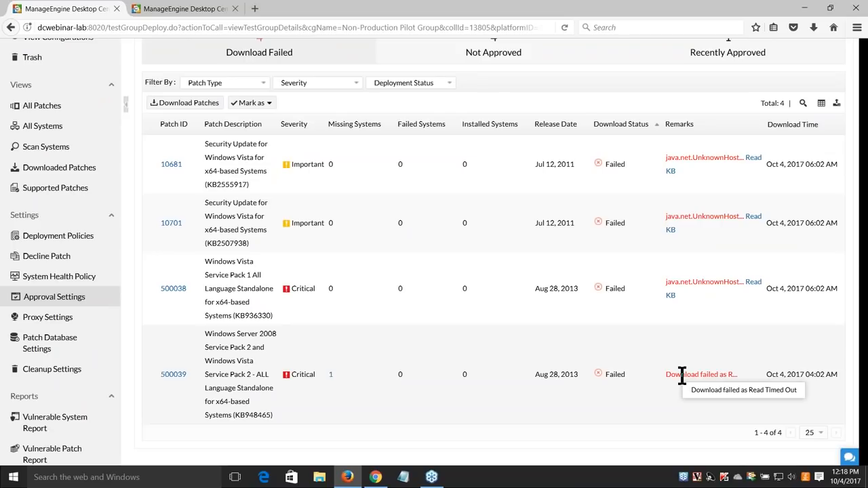
scroll(682, 376, "up", 1)
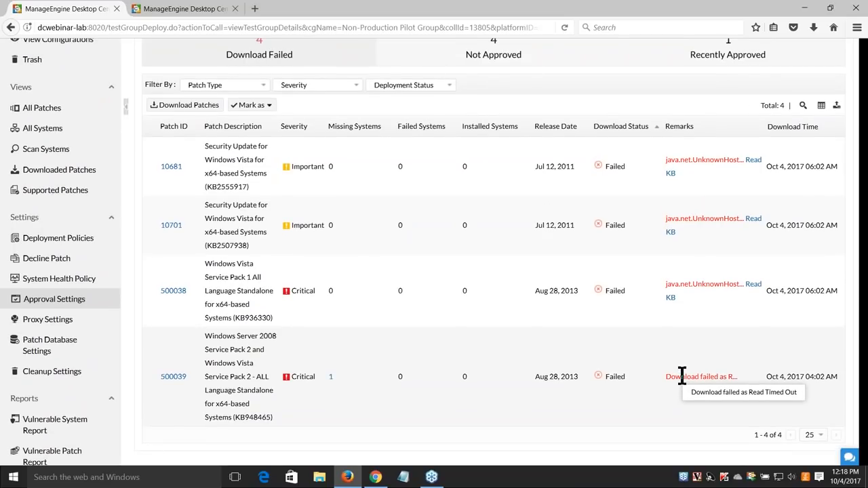
scroll(682, 375, "up", 3)
scroll(596, 349, "up", 1)
scroll(596, 350, "down", 1)
scroll(399, 333, "down", 3)
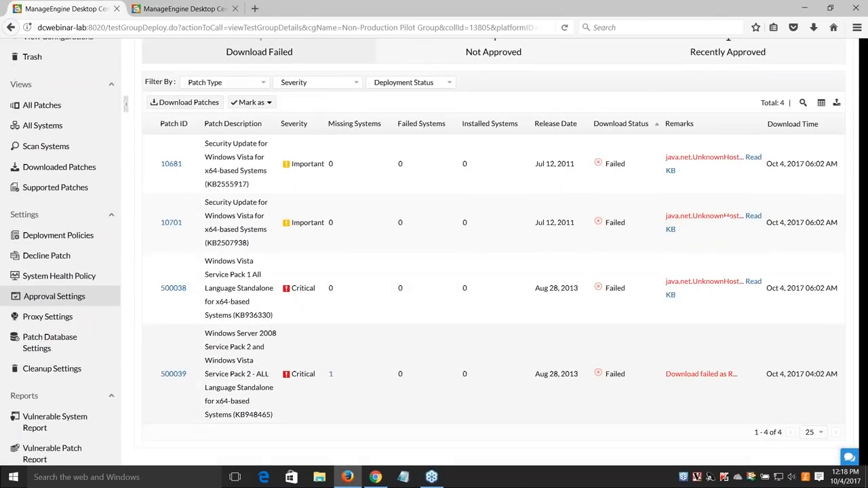
scroll(131, 301, "down", 2)
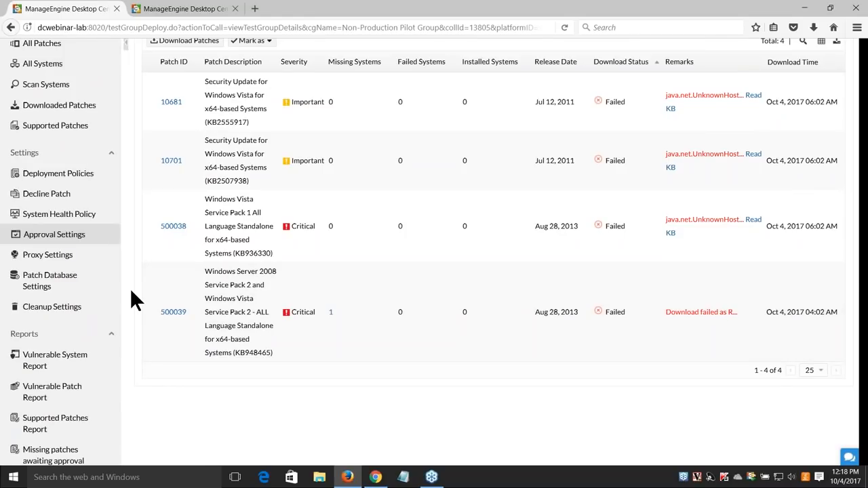
Inspect the manual proxy 192.168.100.100, port 3128, cancel without changes, and return to Approval Settings
left_click(71, 260)
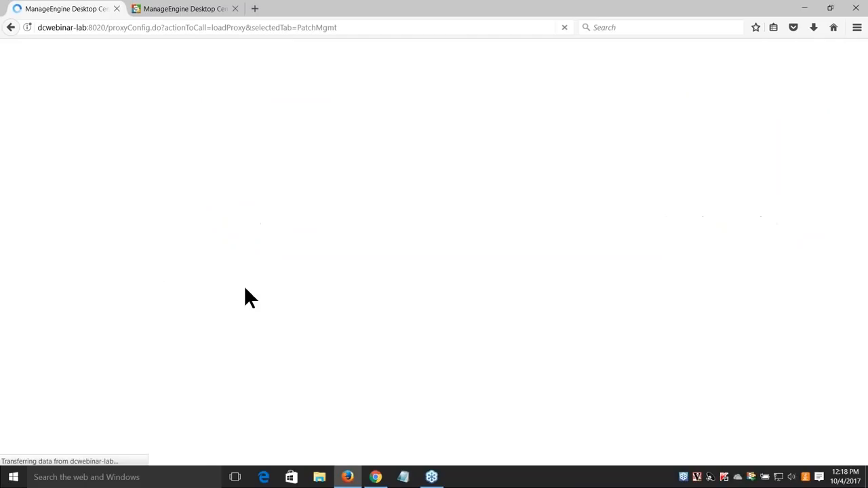
mouse_move(457, 267)
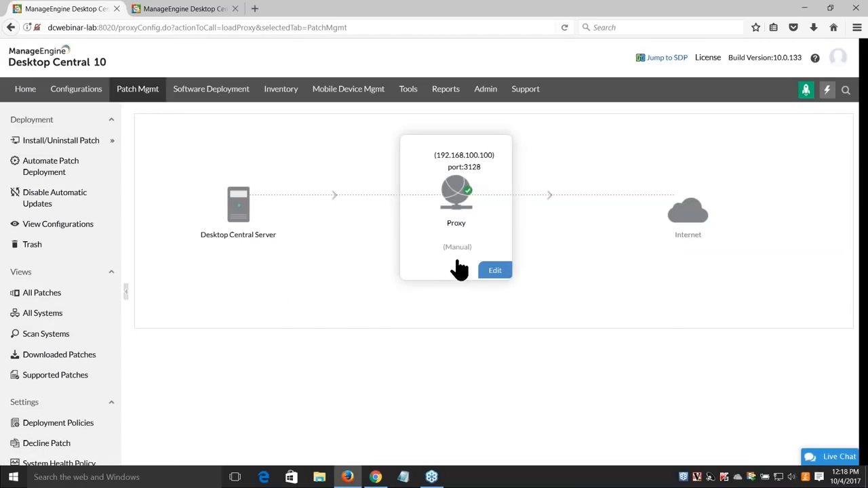
left_click(495, 272)
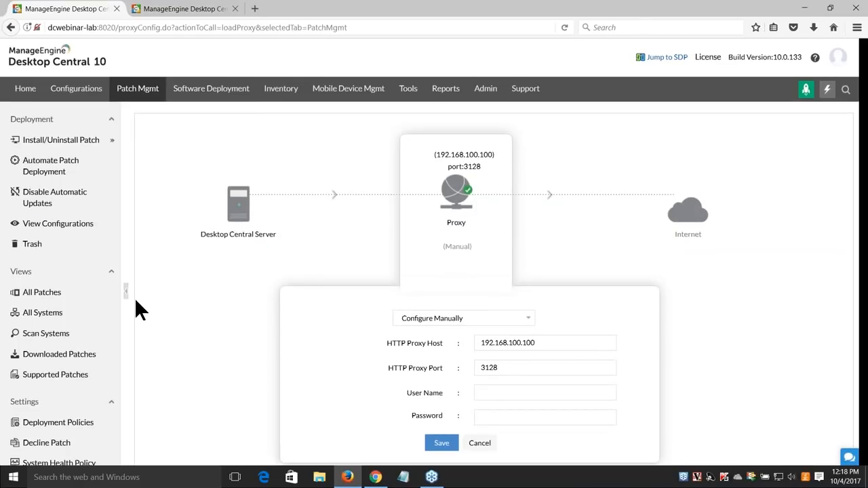
scroll(135, 297, "down", 3)
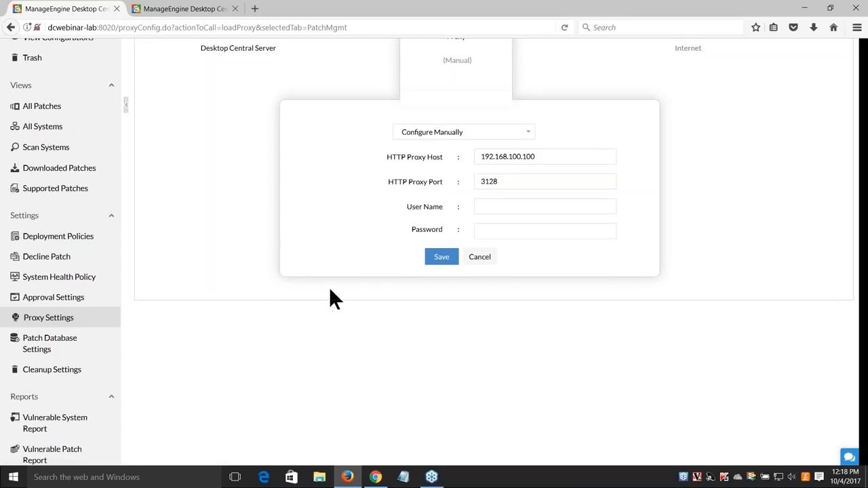
scroll(478, 83, "up", 1)
left_click(510, 196)
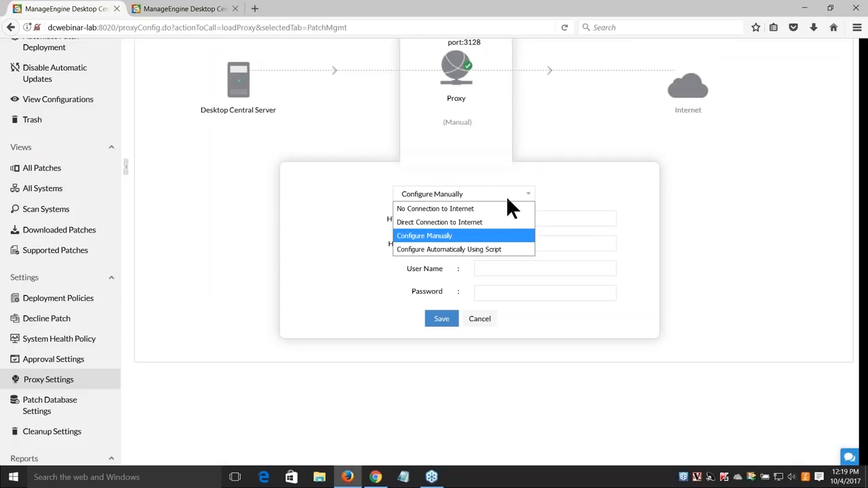
left_click(464, 237)
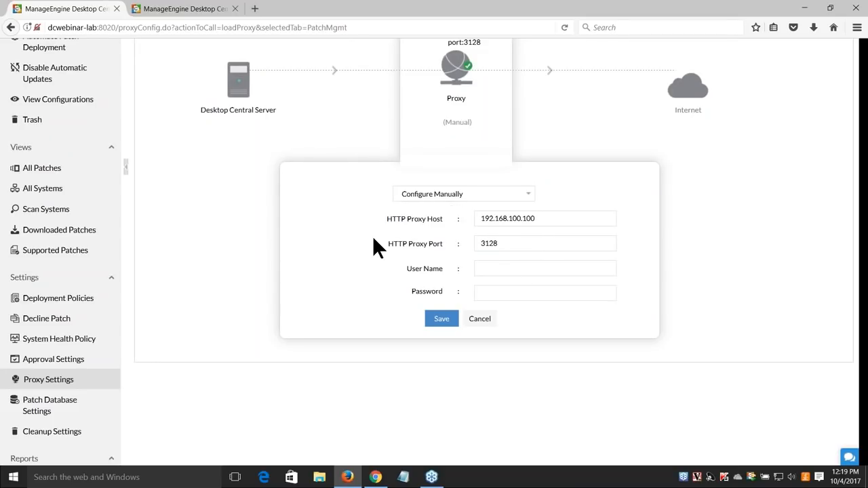
left_click_drag(533, 223, 473, 244)
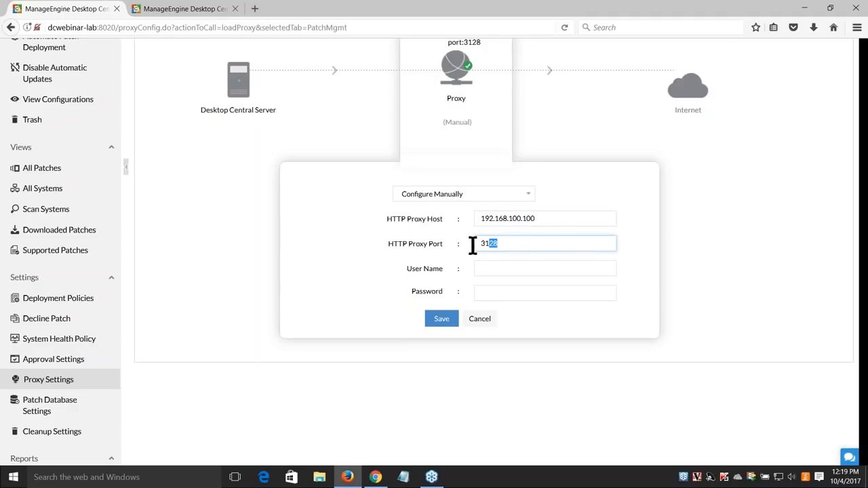
left_click(472, 325)
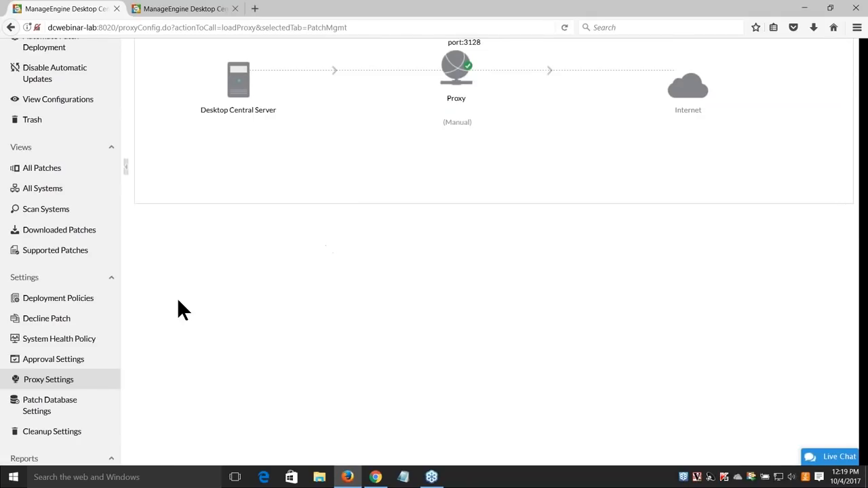
left_click(64, 360)
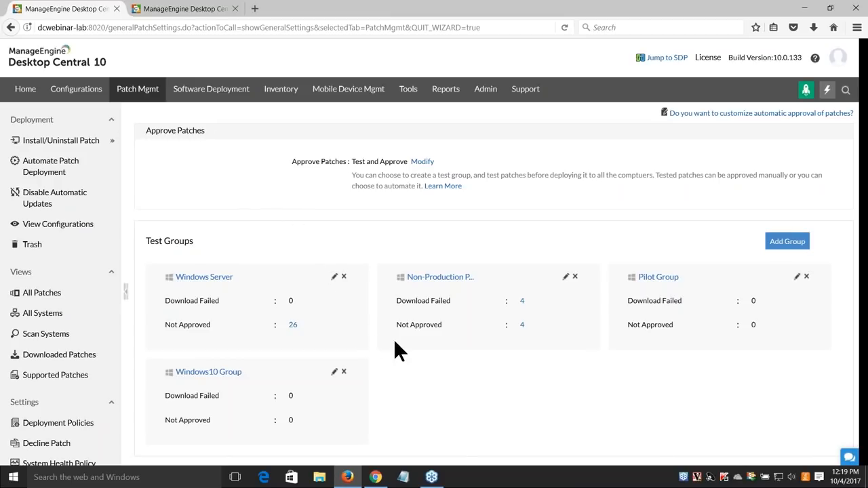
Open the Windows10 Group's test deployment settings for editing
scroll(398, 338, "down", 2)
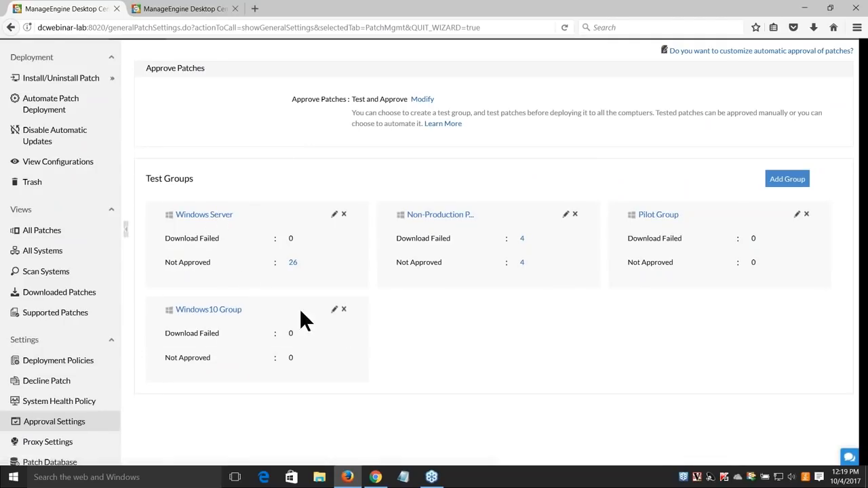
left_click(335, 310)
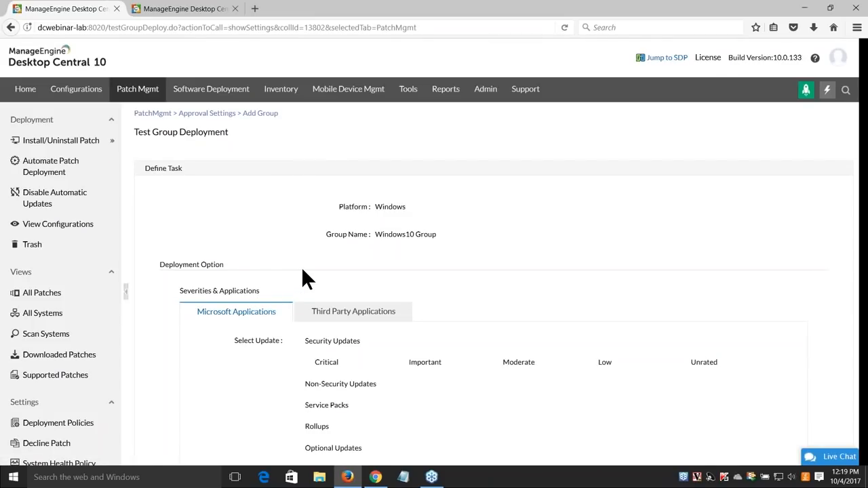
scroll(329, 255, "down", 2)
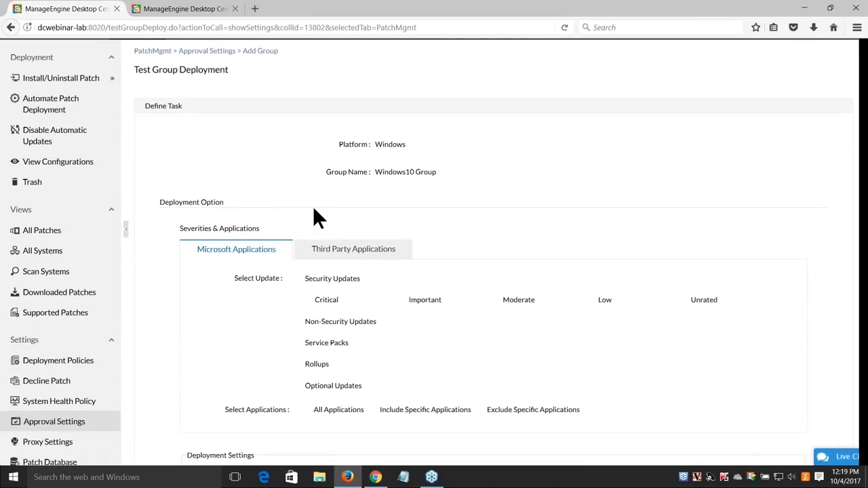
scroll(314, 200, "up", 2)
left_click_drag(442, 235, 384, 235)
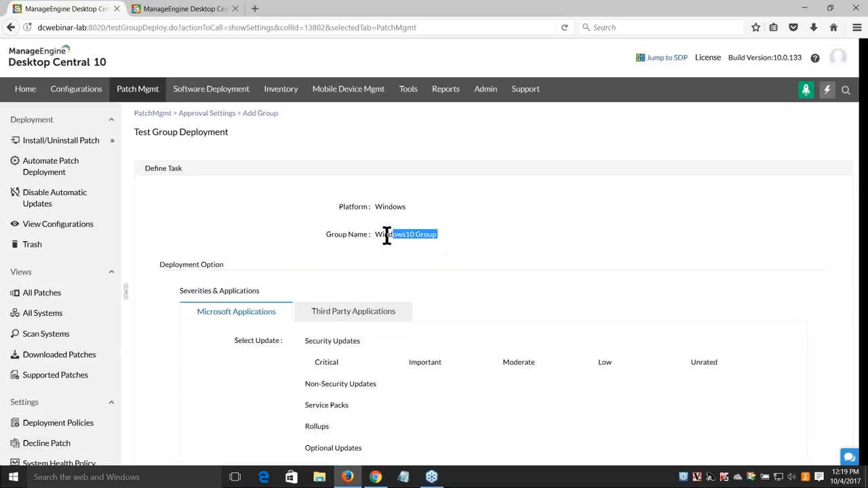
Compare the Third Party Applications and Microsoft update options for Windows10 Group
scroll(338, 268, "down", 4)
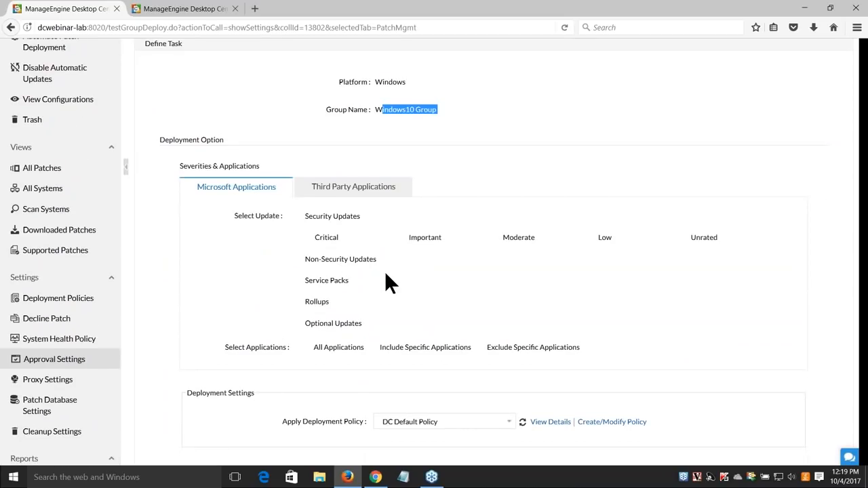
scroll(385, 271, "down", 2)
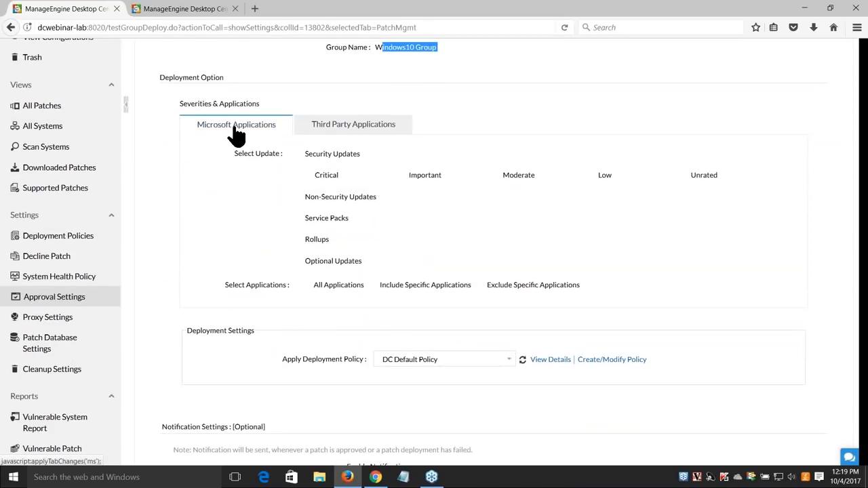
left_click(348, 132)
left_click(262, 134)
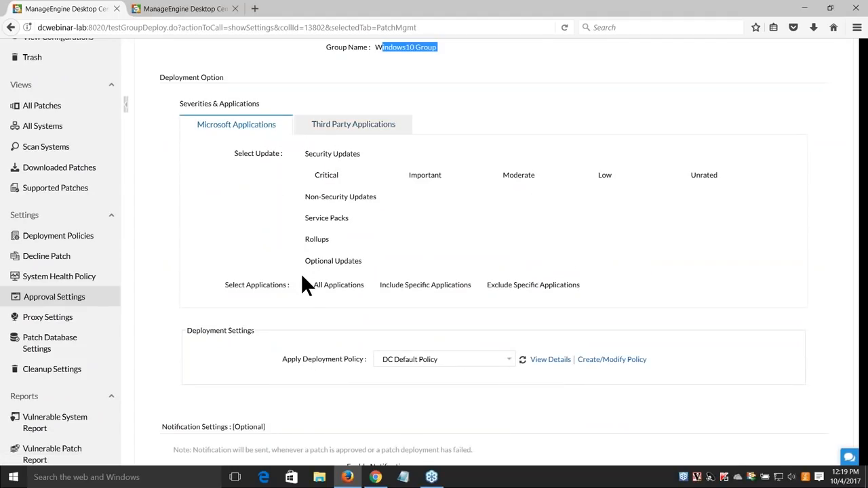
scroll(305, 285, "down", 2)
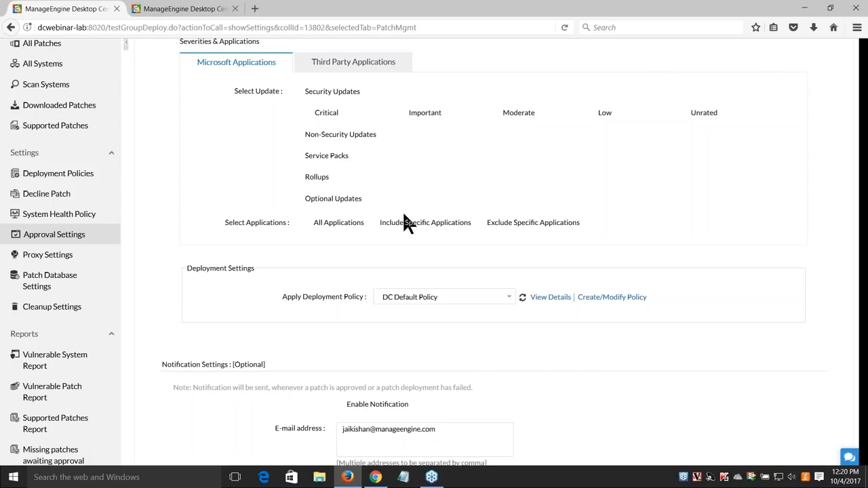
scroll(402, 211, "up", 1)
scroll(271, 209, "up", 1)
Review both update tabs and keep DC Default Policy as the deployment policy
left_click(339, 189)
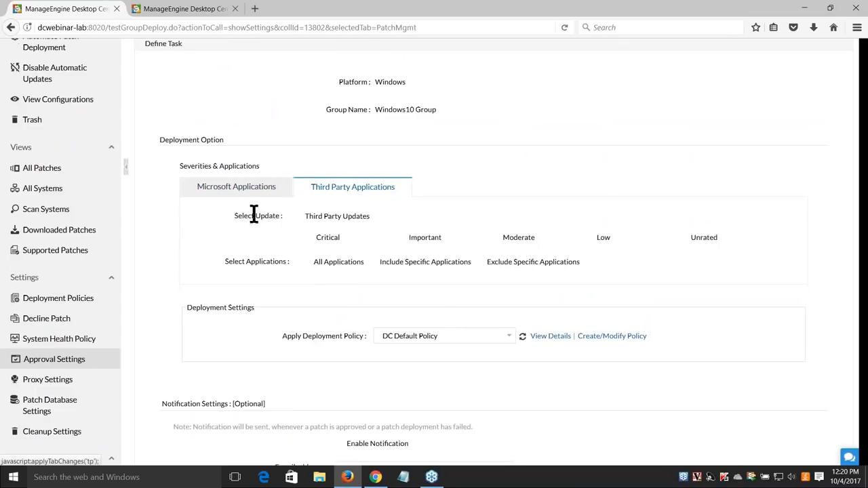
left_click(247, 197)
scroll(291, 241, "down", 1)
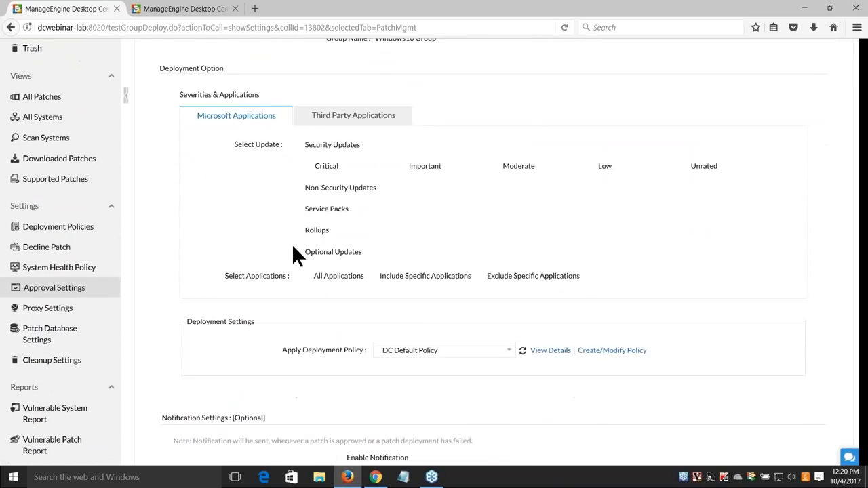
scroll(292, 243, "down", 1)
scroll(325, 264, "down", 2)
left_click(391, 172)
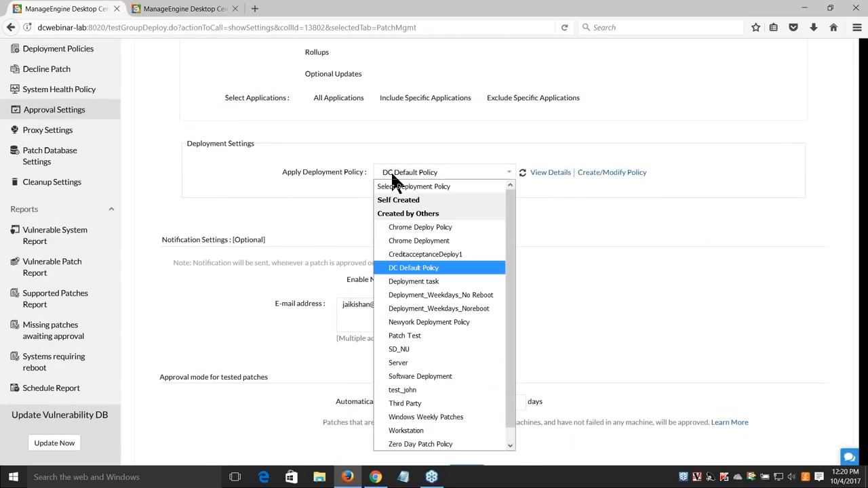
left_click(414, 268)
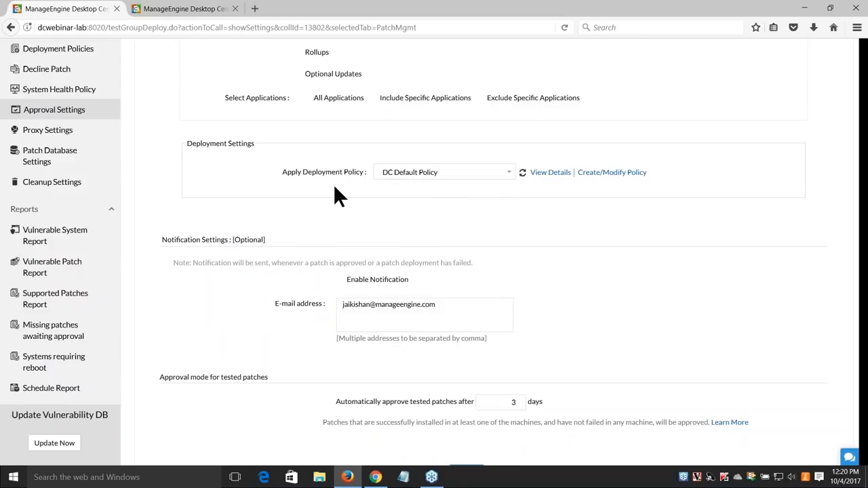
Review the notification e-mail and the 3-day automatic approval delay settings
scroll(323, 194, "down", 1)
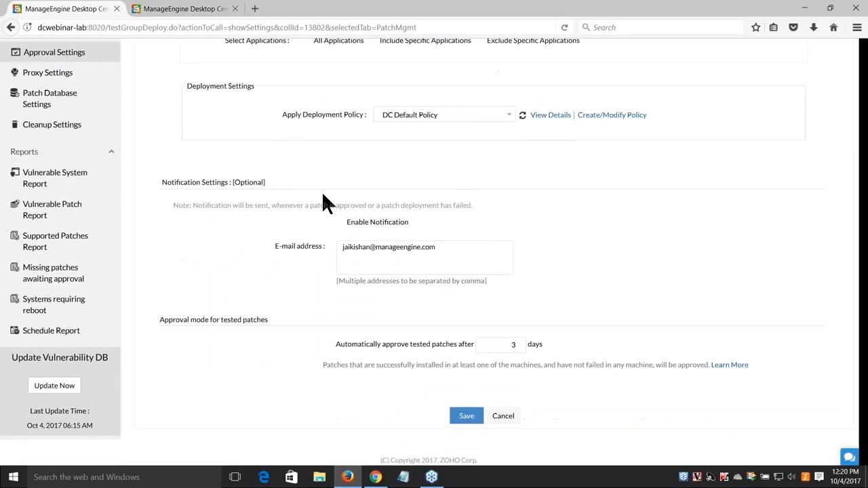
left_click_drag(455, 248, 285, 261)
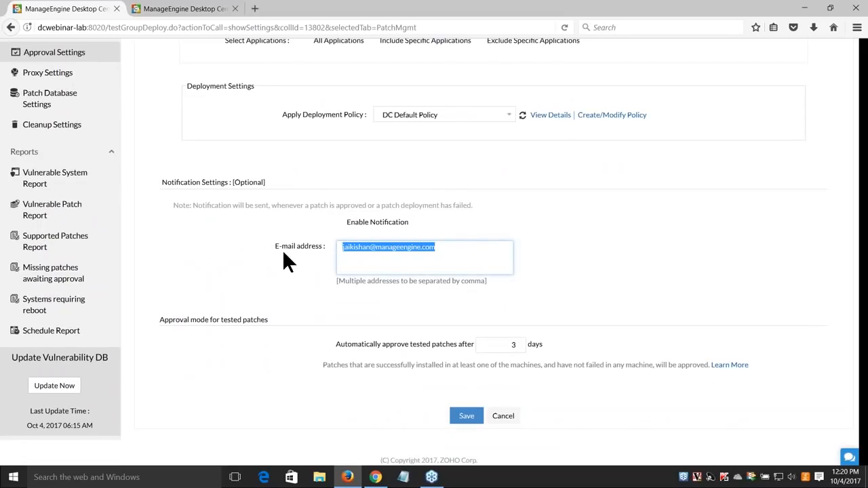
left_click(298, 269)
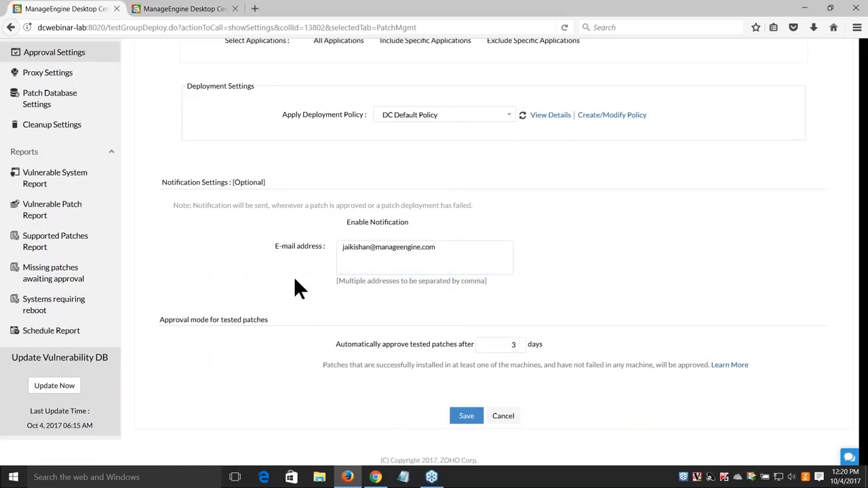
left_click_drag(335, 347, 478, 344)
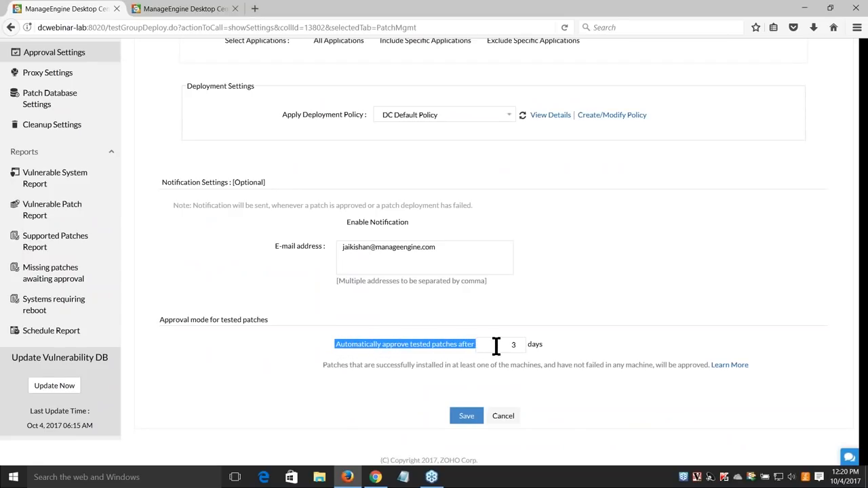
double_click(514, 346)
left_click(599, 350)
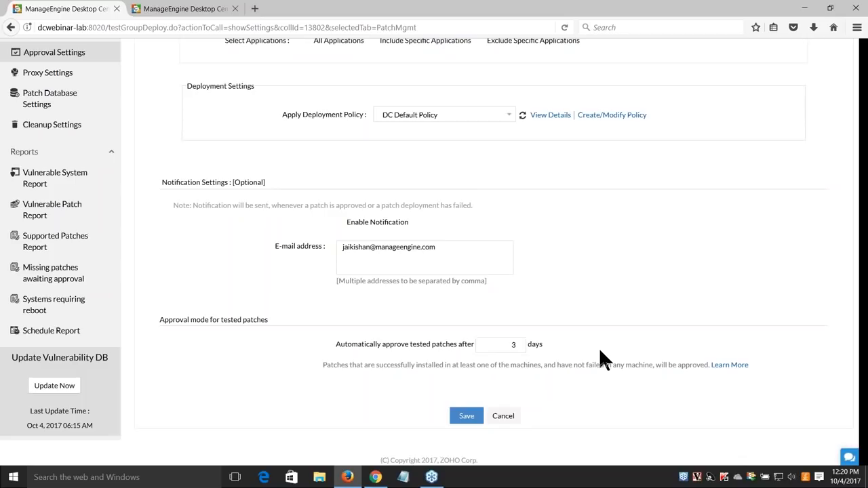
Return to the patch approval settings, then switch over to the presentation slides
scroll(600, 351, "up", 2)
scroll(599, 348, "up", 5)
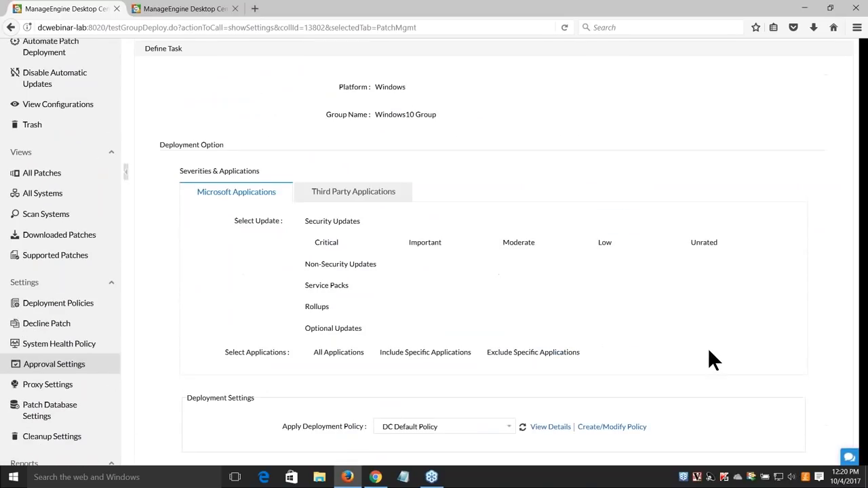
scroll(699, 354, "up", 1)
scroll(658, 364, "down", 4)
scroll(659, 364, "down", 3)
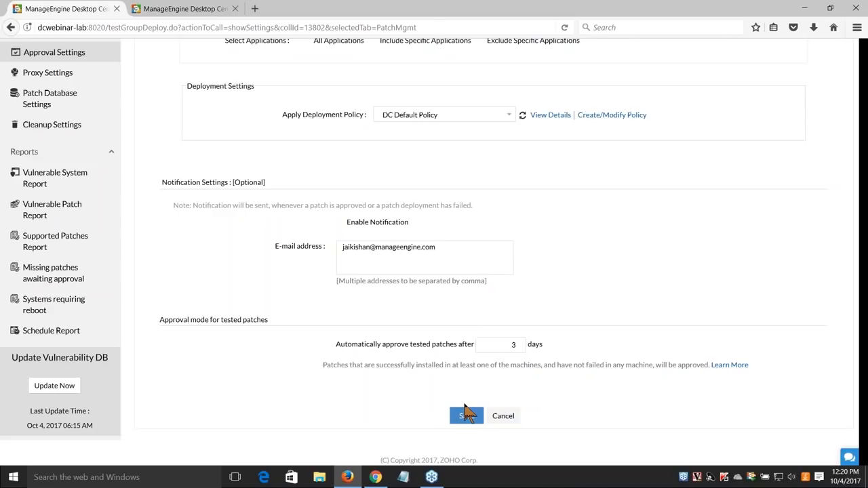
scroll(68, 221, "up", 2)
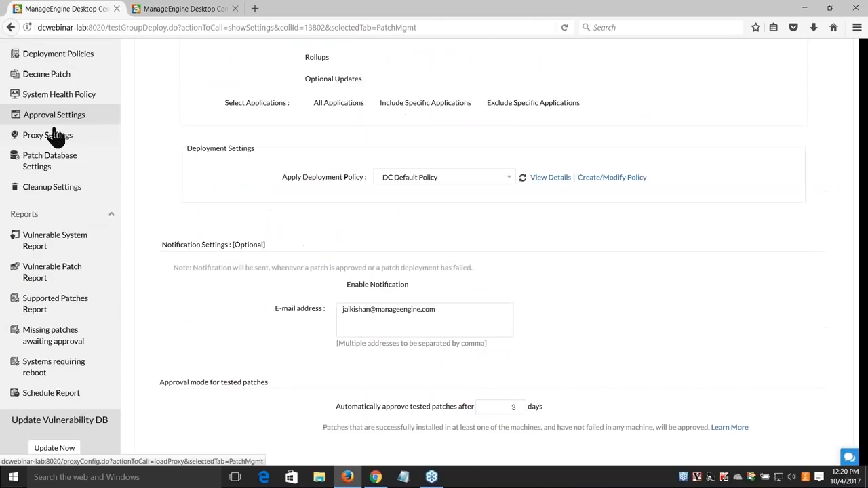
left_click(51, 118)
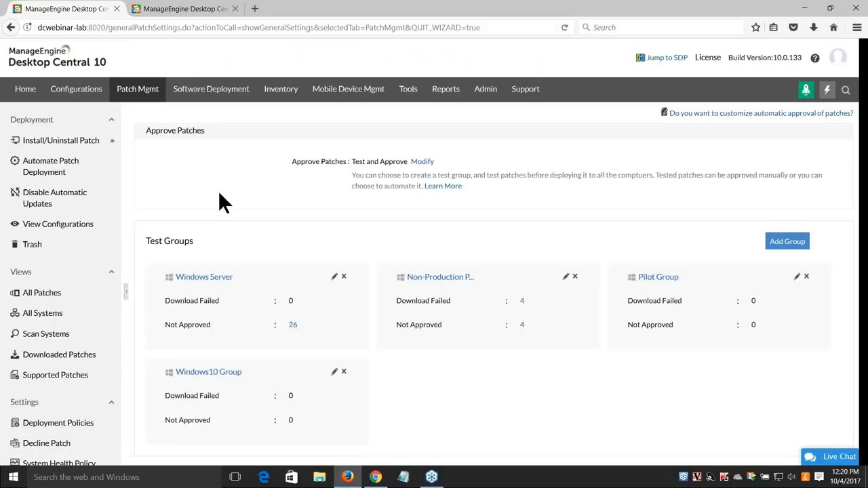
left_click(375, 477)
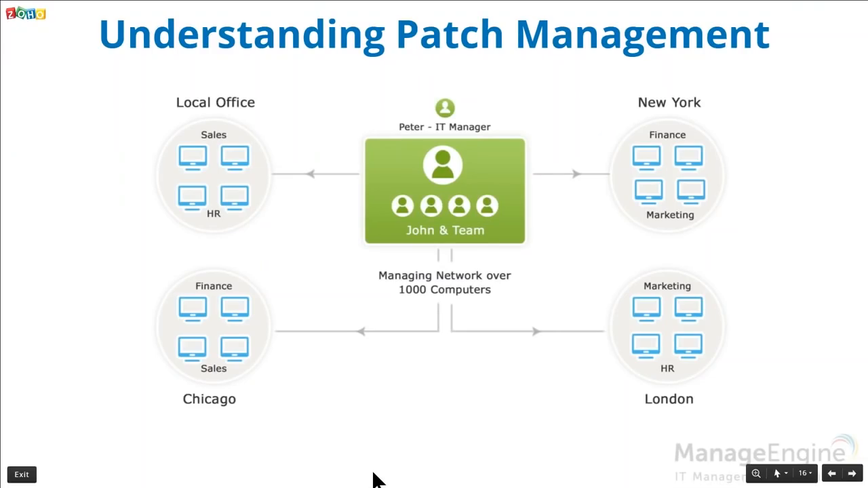
Exit the full-screen slideshow back to the Zoho Show editor
key("Escape")
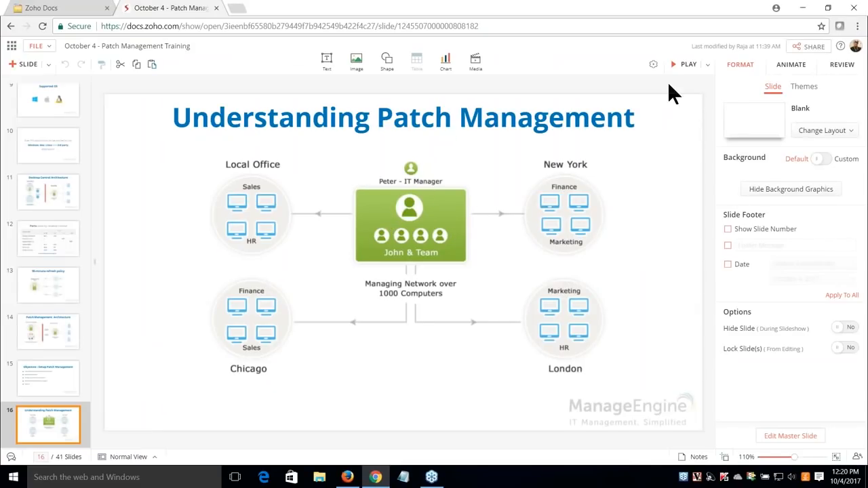
left_click(684, 70)
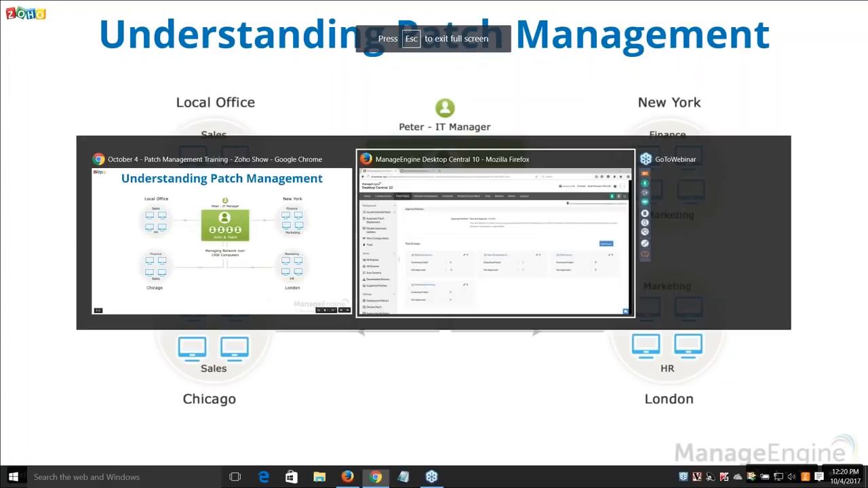
left_click(374, 476)
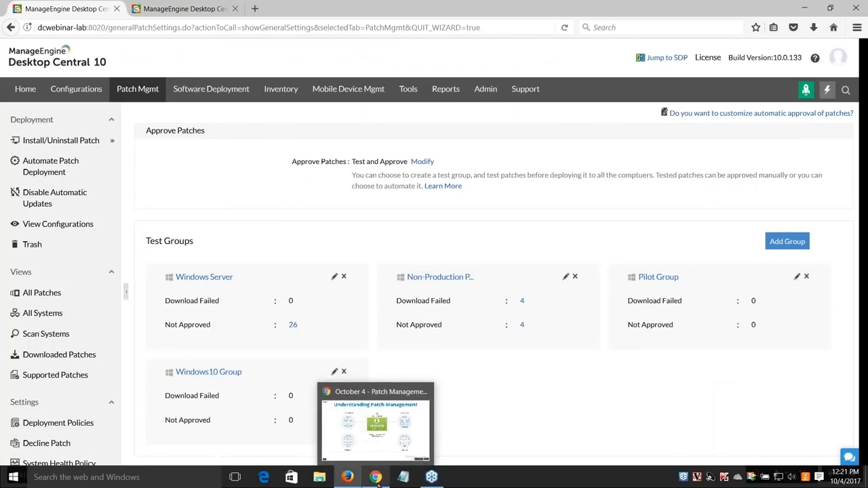
left_click(376, 477)
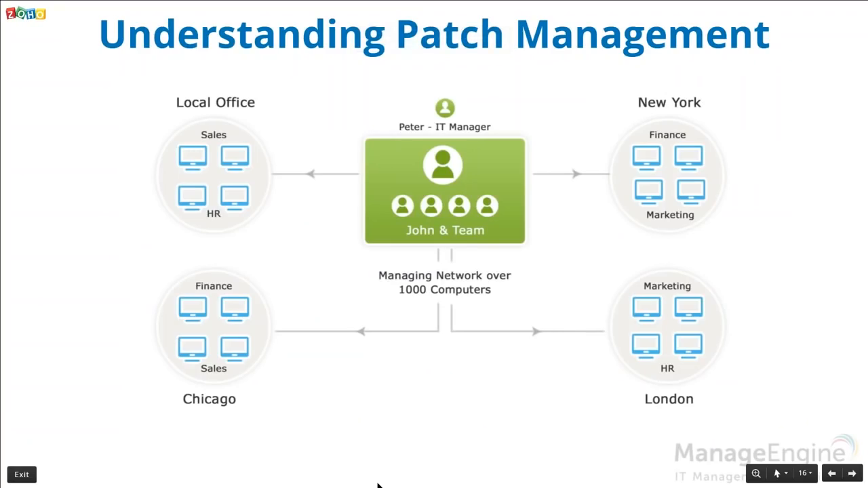
key("Escape")
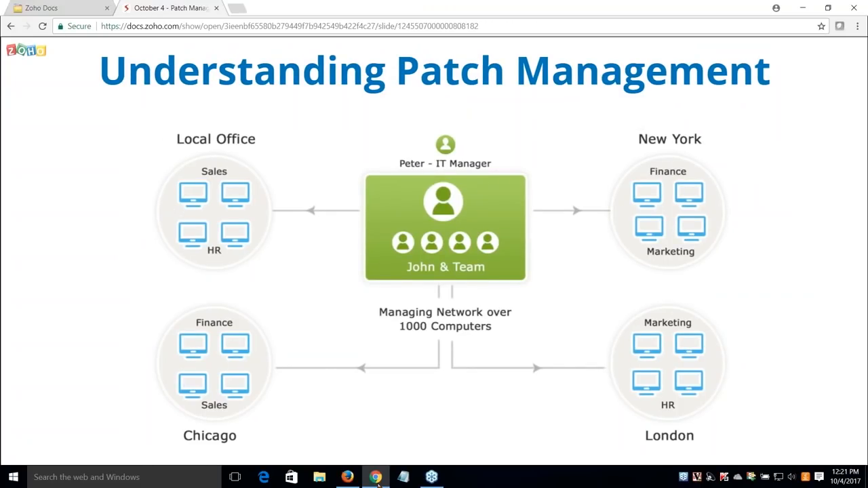
key("Escape")
Open a new Google Chrome window from the taskbar
right_click(474, 480)
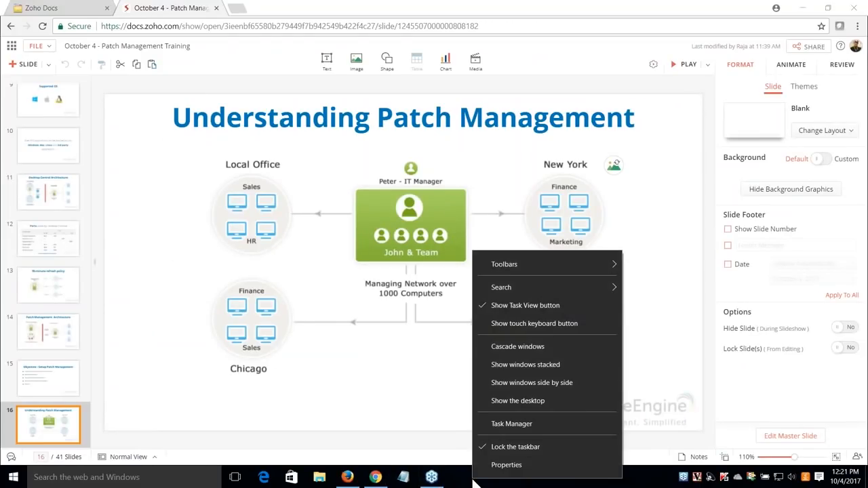
right_click(380, 479)
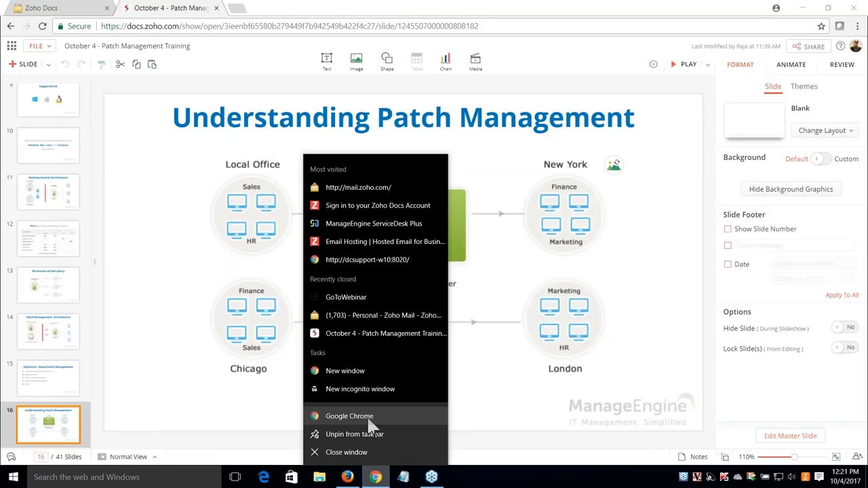
left_click(349, 417)
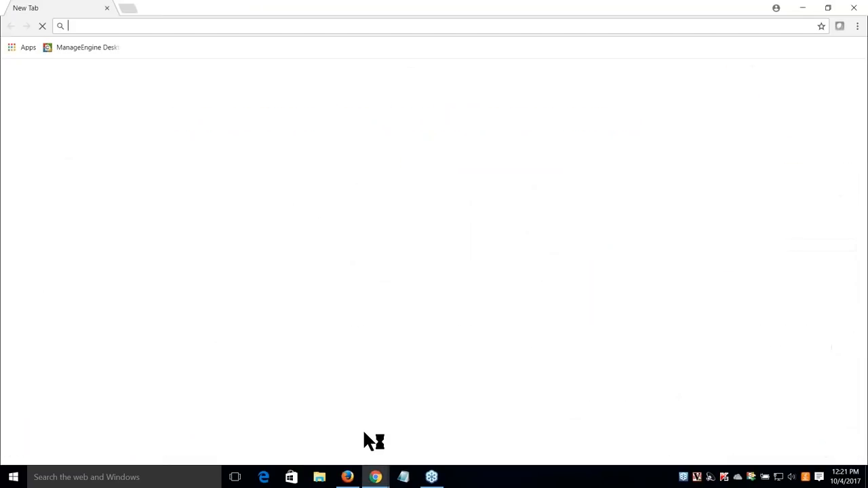
Load the dcwebinar-lab:8020 Desktop Central server and dismiss the upgrade banner
type("dcwebinar-lab:8020")
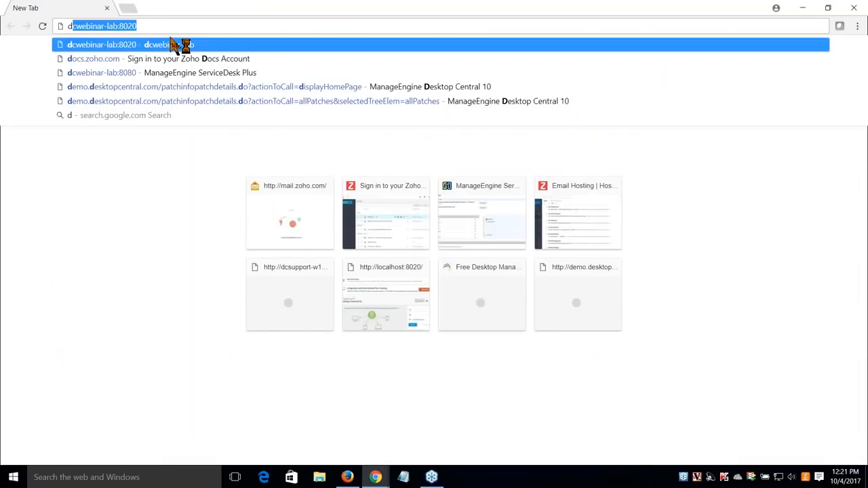
key("Return")
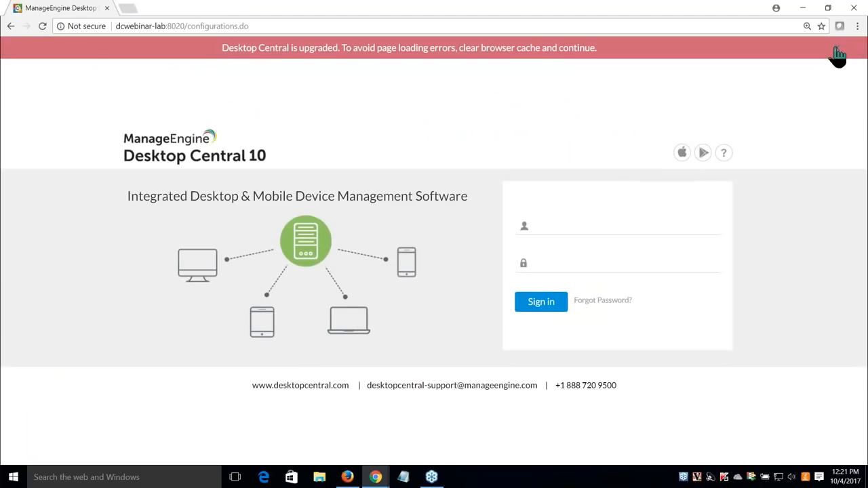
left_click(837, 47)
Sign in with the username and password, then go to Patch Mgmt
left_click(617, 202)
type("johnathan")
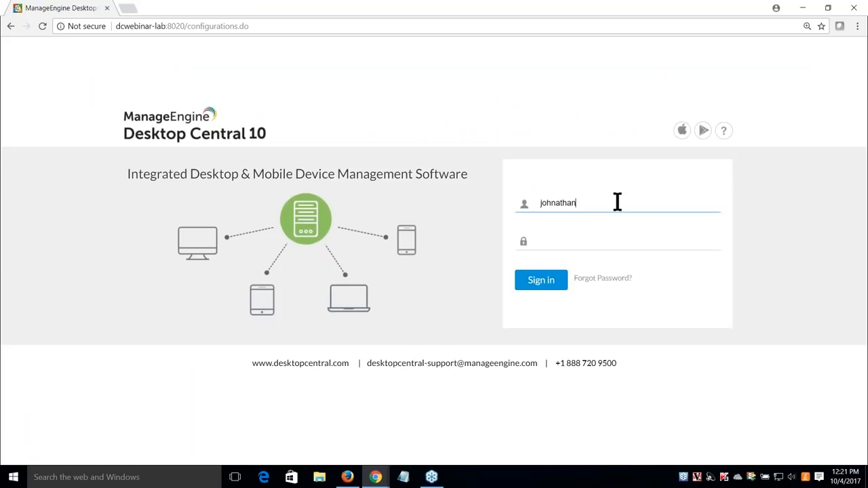
key("Tab")
type("*******")
key("Return")
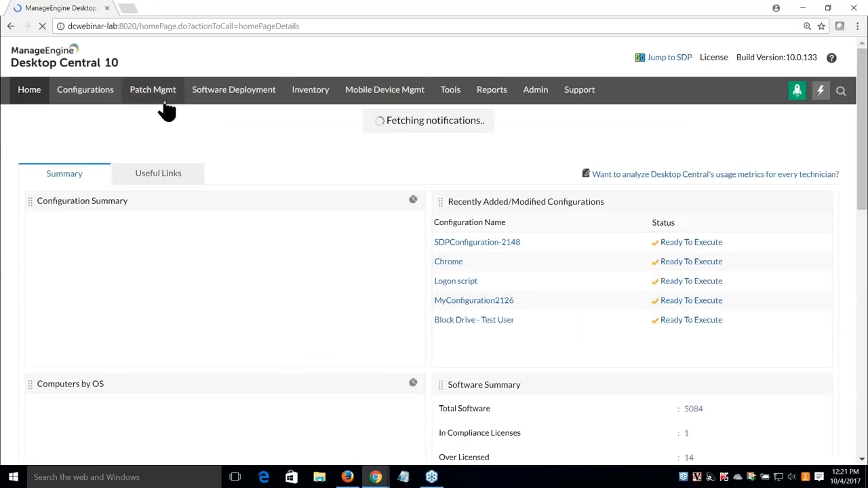
left_click(158, 95)
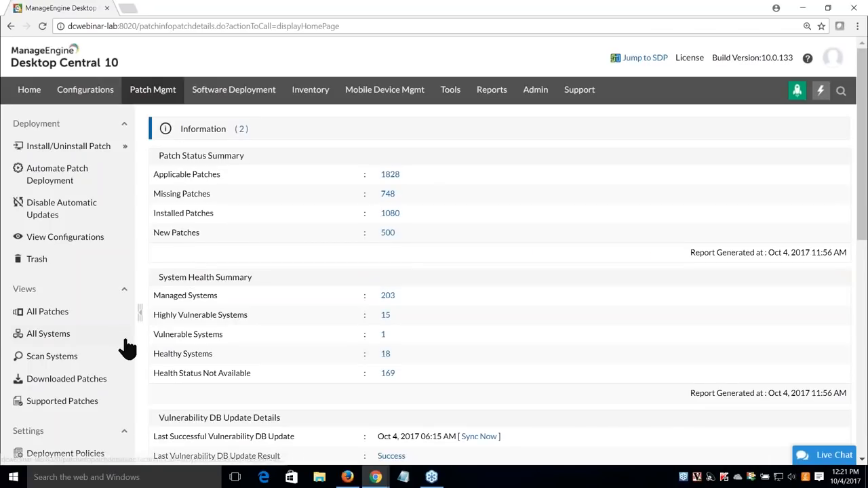
Open Windows10 Group's test settings and view its Third Party and Microsoft update options
scroll(74, 380, "down", 2)
left_click(78, 415)
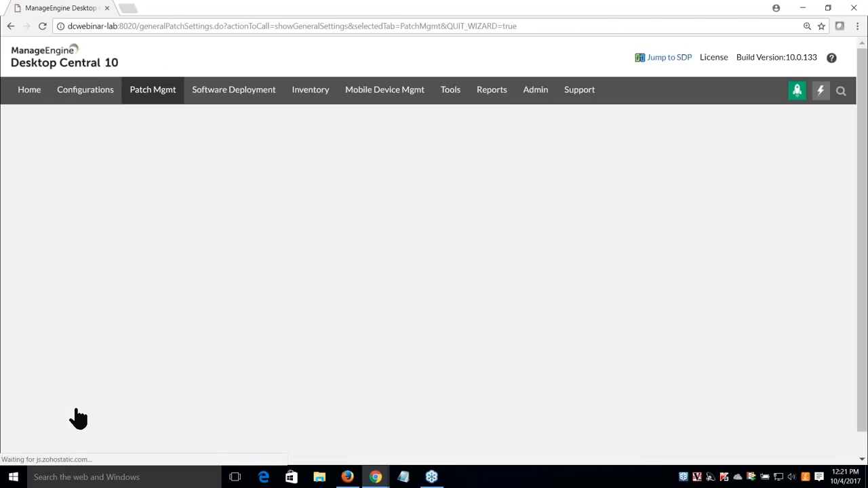
scroll(341, 305, "down", 1)
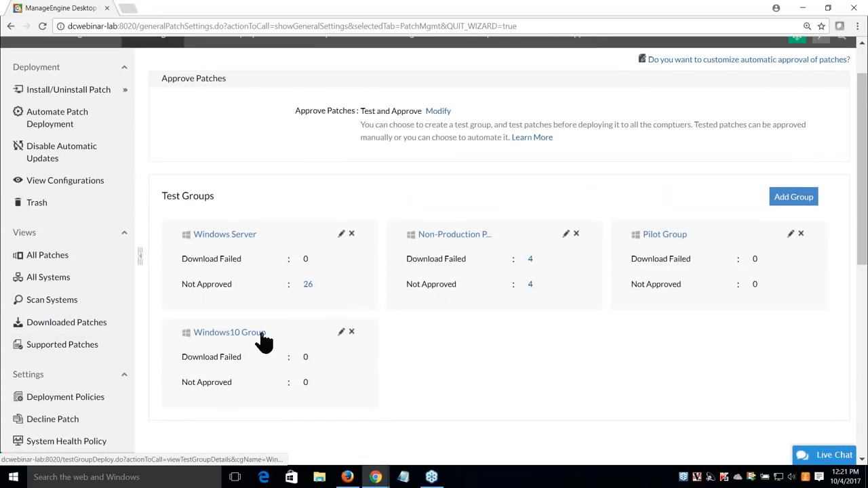
left_click(342, 332)
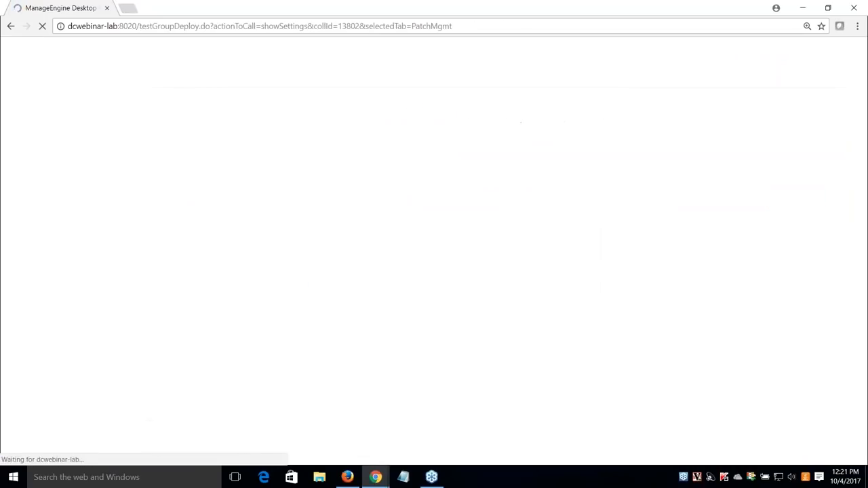
scroll(434, 251, "down", 1)
scroll(342, 189, "down", 1)
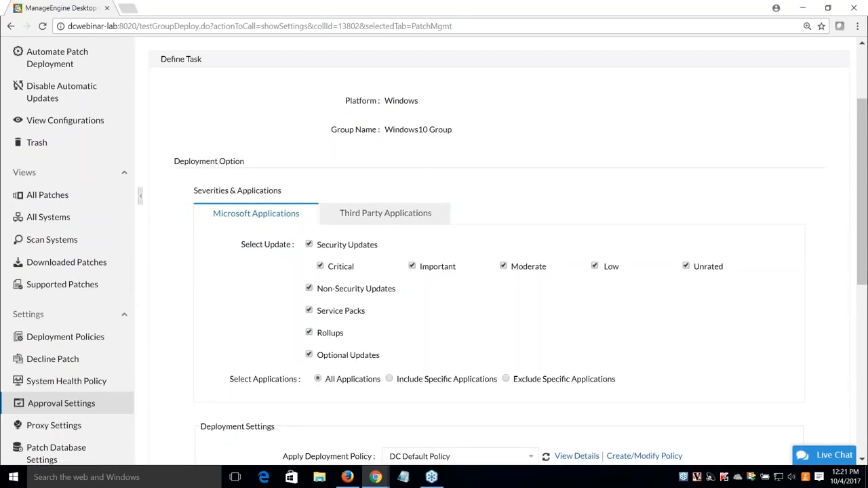
scroll(307, 211, "down", 2)
left_click(376, 110)
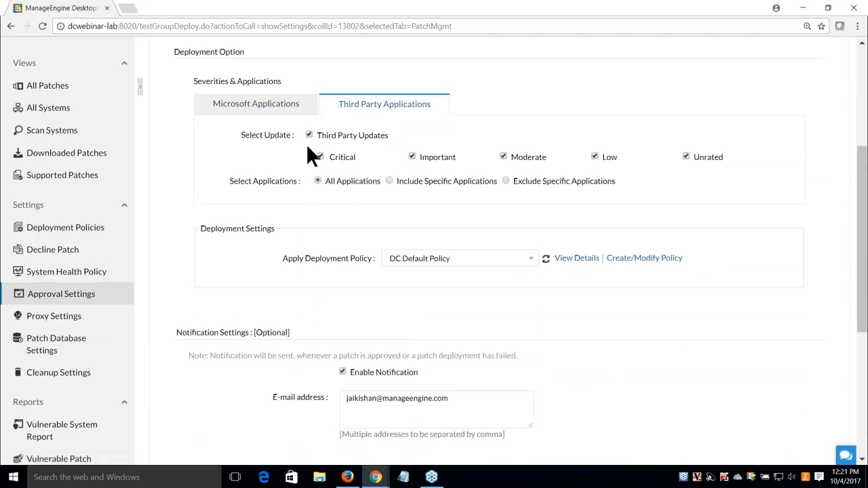
left_click(255, 104)
Review the remaining options without changes and return to the patch approval settings
scroll(321, 264, "down", 3)
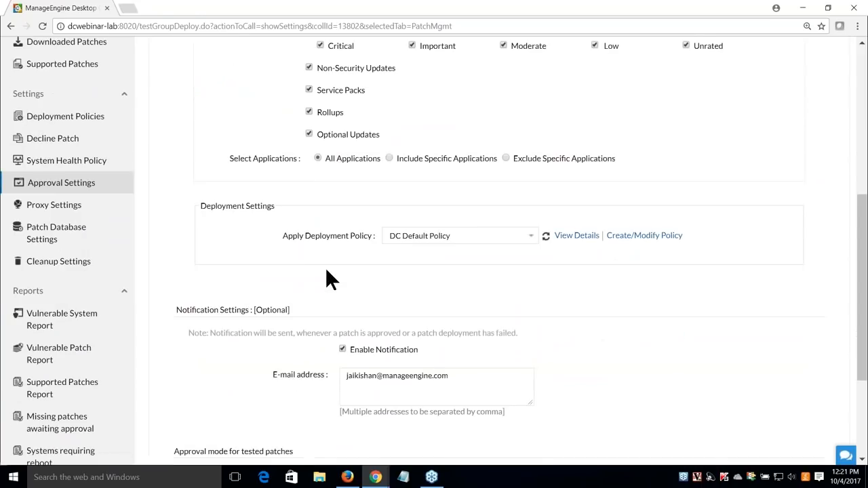
scroll(366, 204, "down", 2)
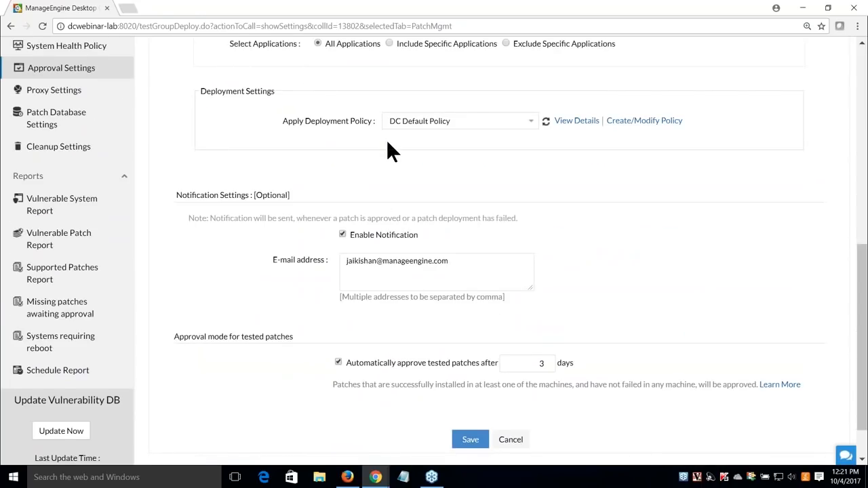
scroll(386, 139, "down", 1)
left_click_drag(352, 309, 490, 309)
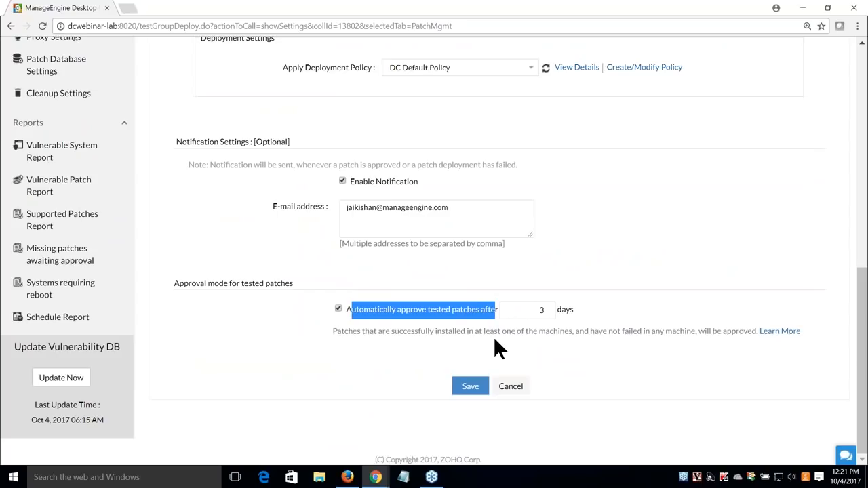
left_click(494, 338)
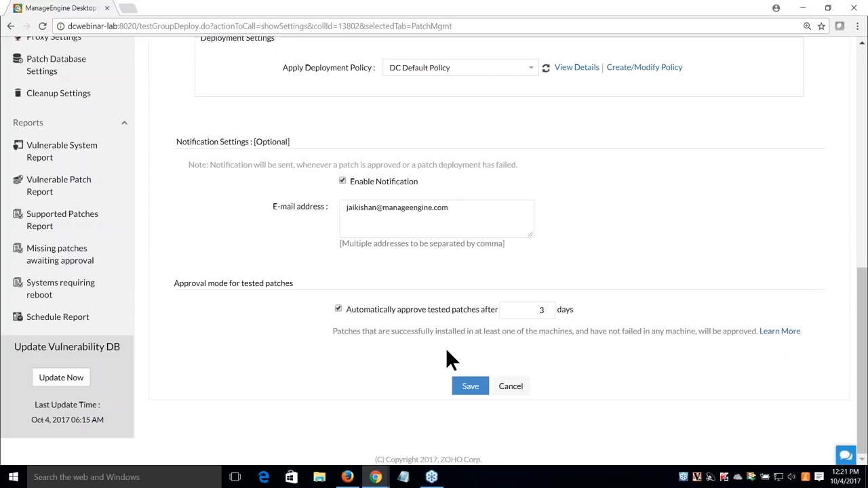
scroll(270, 326, "up", 1)
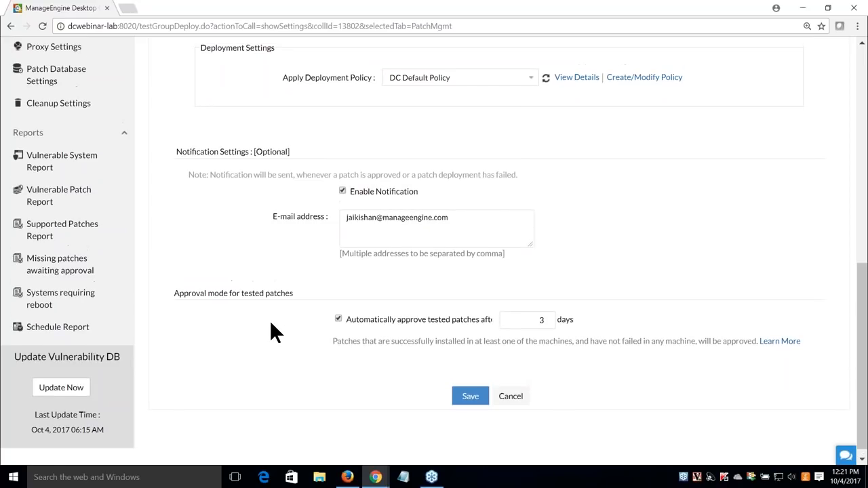
left_click(98, 82)
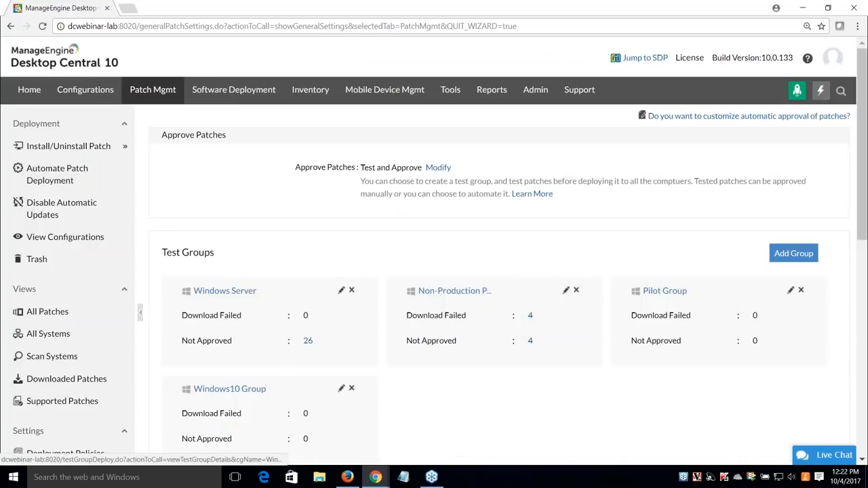
scroll(268, 351, "down", 1)
List the Windows10 Group's 13 recently approved patches from its Patch View
left_click(240, 334)
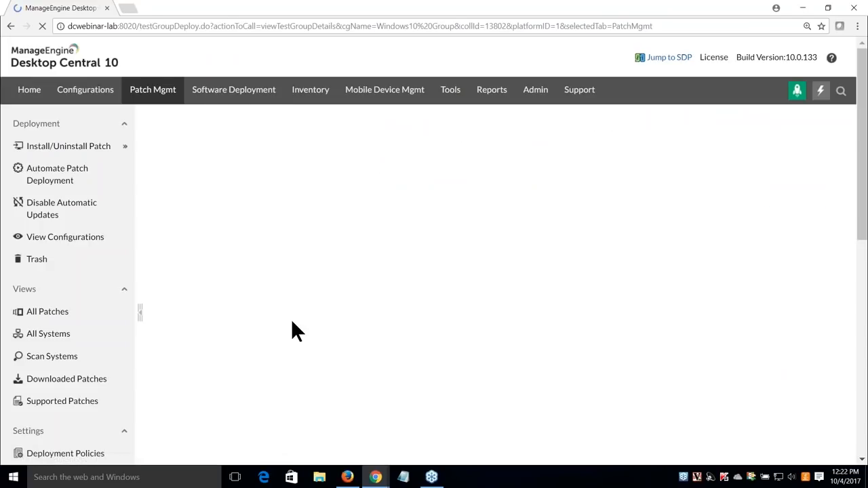
left_click(257, 205)
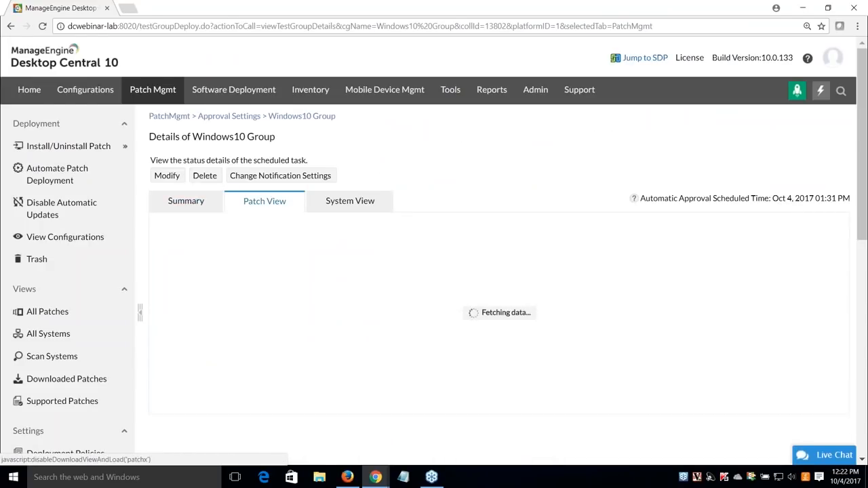
scroll(610, 193, "down", 1)
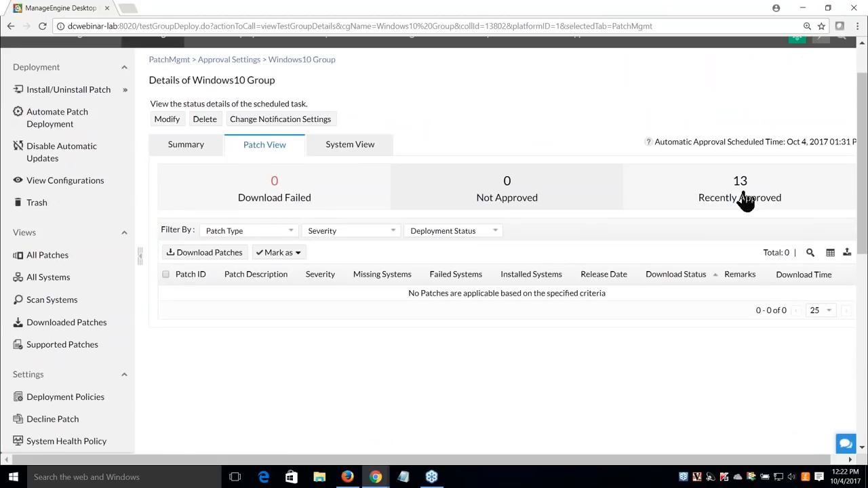
left_click(744, 197)
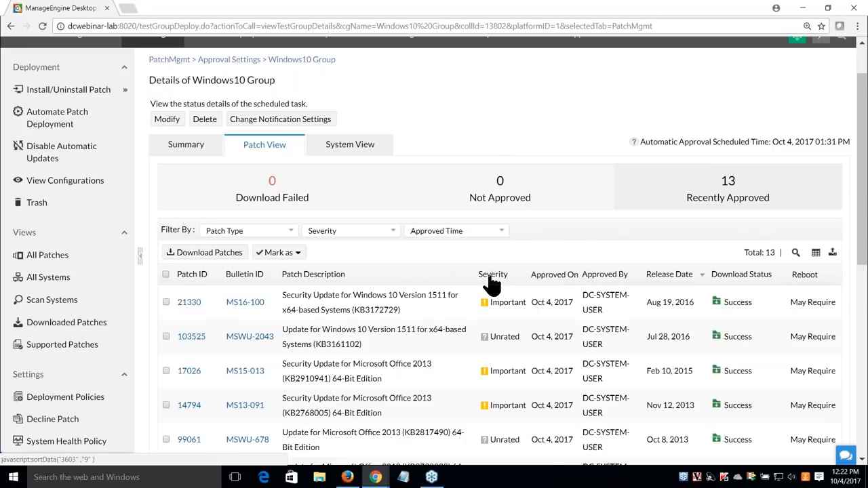
scroll(109, 356, "down", 2)
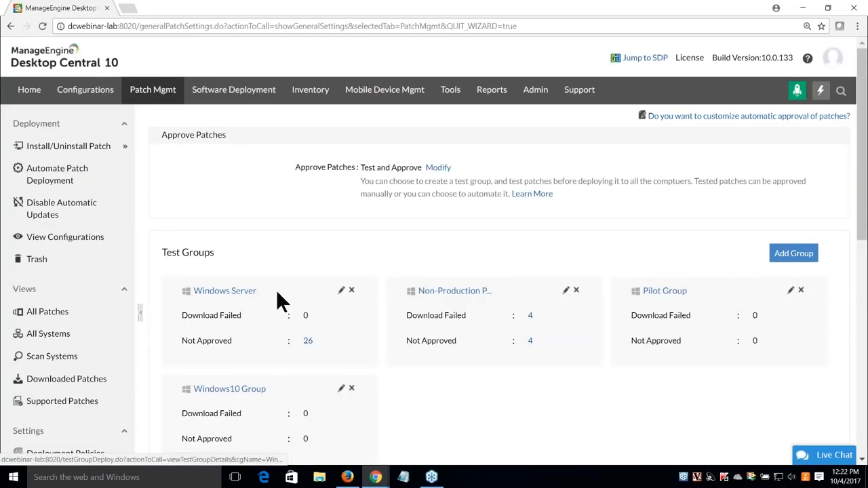
left_click(341, 290)
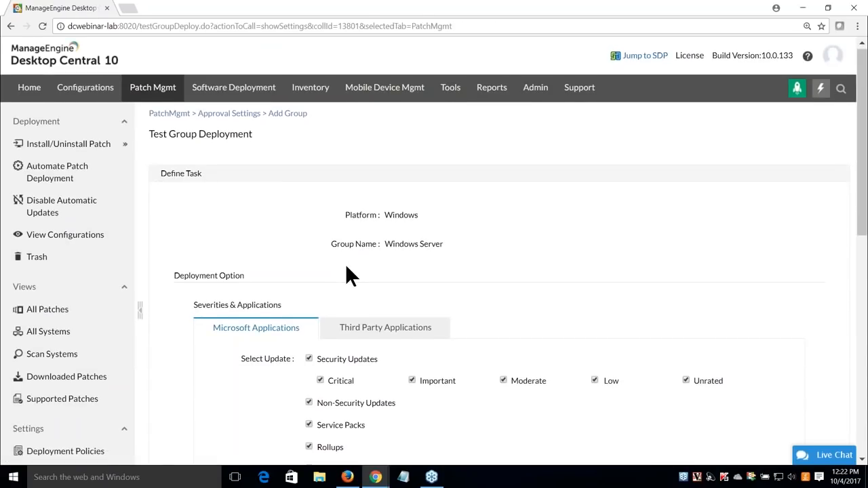
scroll(347, 266, "down", 3)
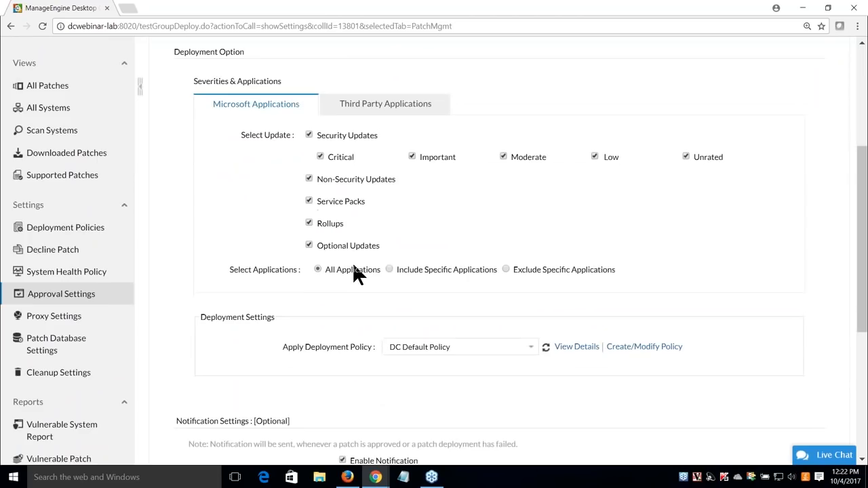
scroll(354, 267, "down", 3)
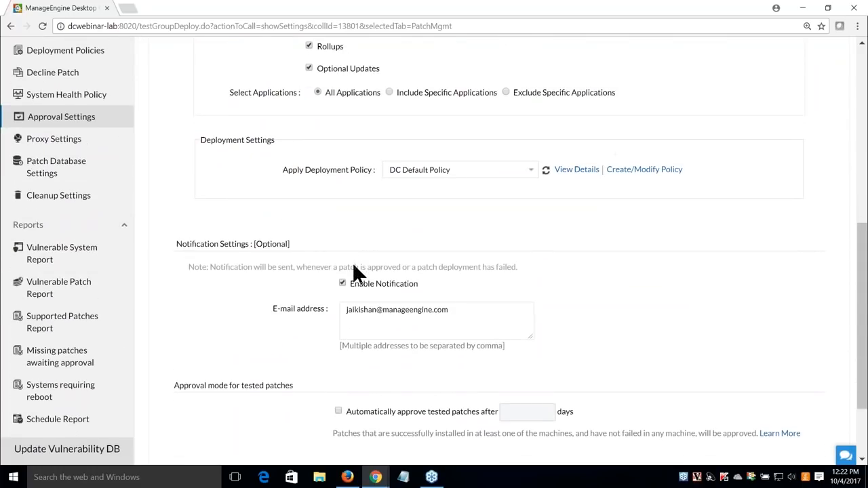
scroll(353, 267, "down", 3)
scroll(364, 278, "up", 3)
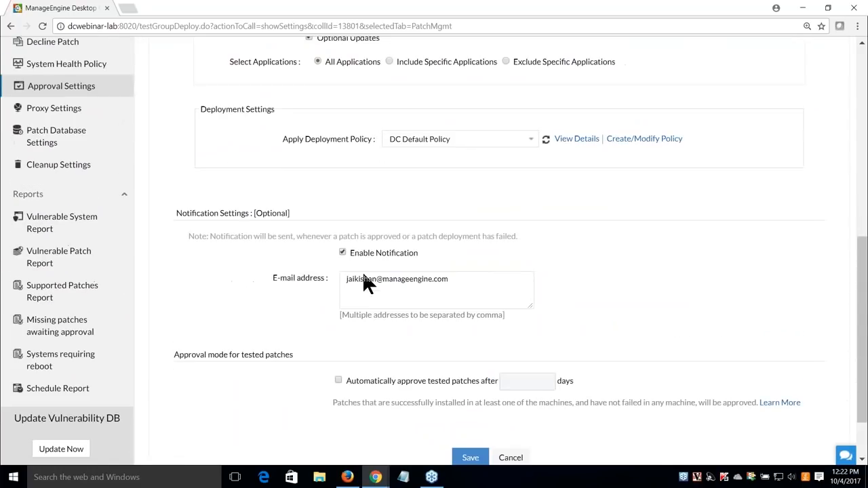
scroll(364, 168, "down", 3)
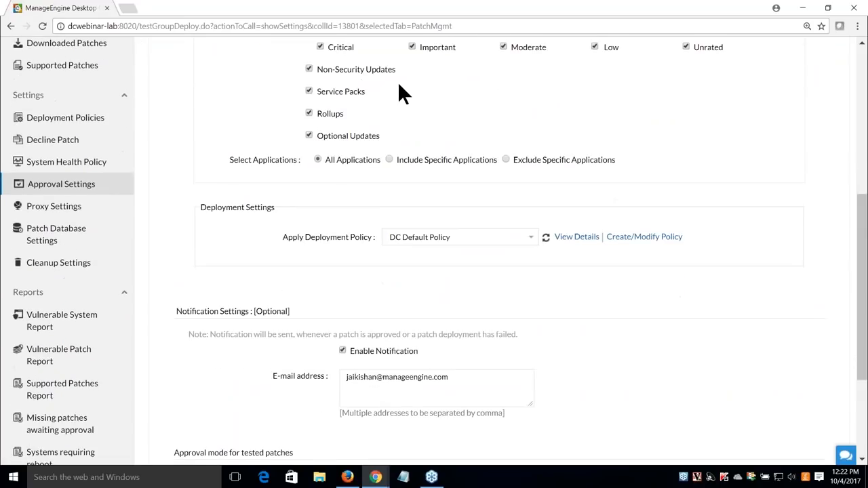
left_click_drag(351, 370, 484, 355)
left_click(484, 353)
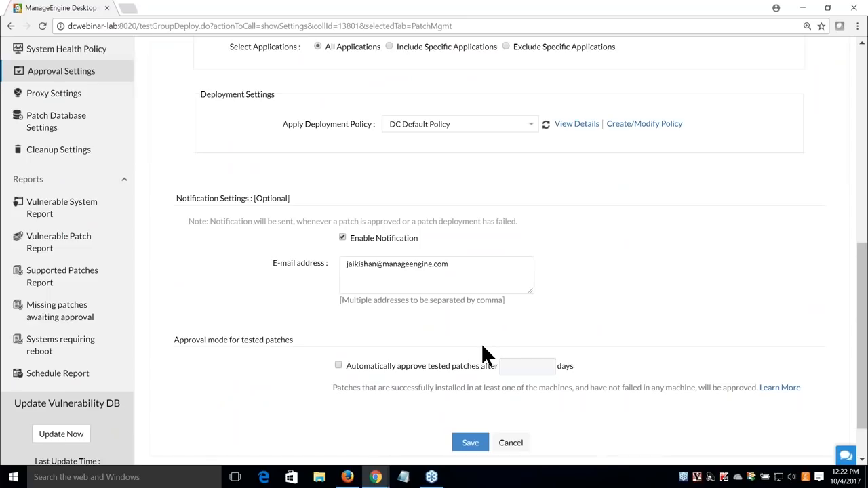
left_click(86, 83)
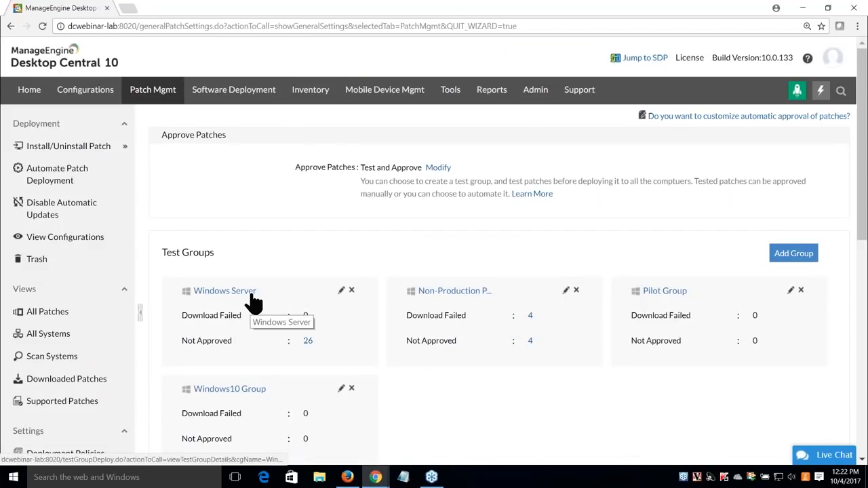
List the Windows Server group's 26 not-approved patches in its Patch View
left_click(253, 296)
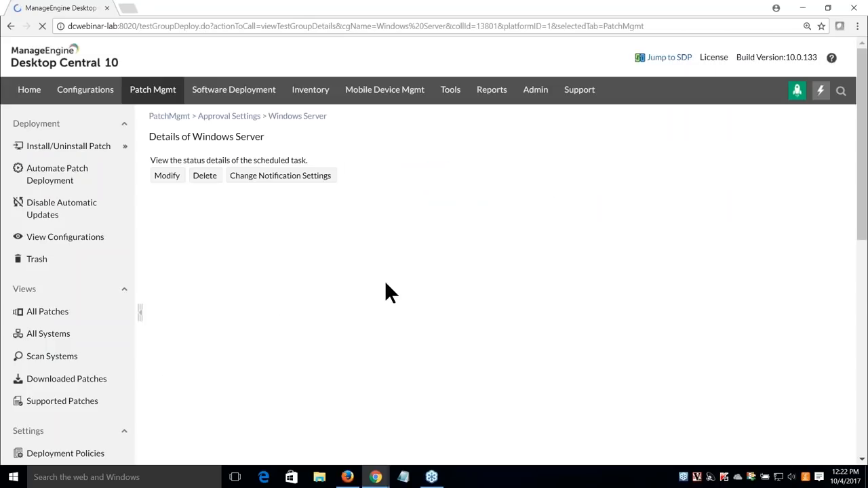
left_click(276, 206)
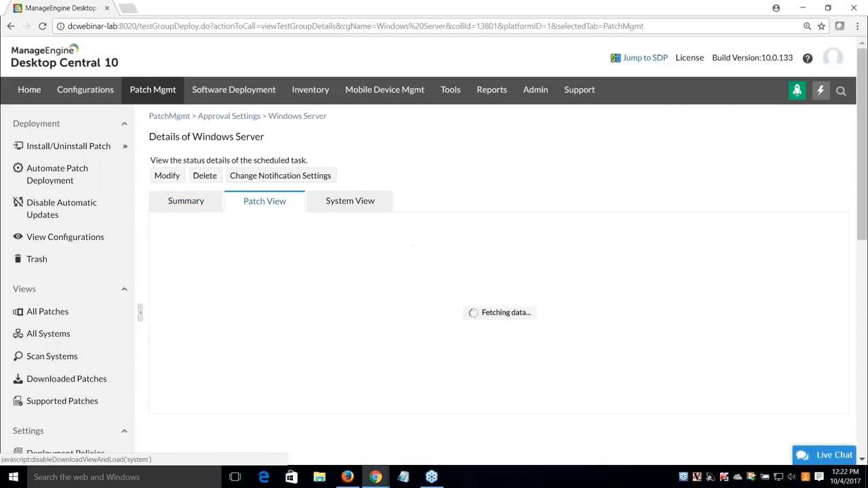
scroll(518, 197, "down", 1)
left_click(520, 201)
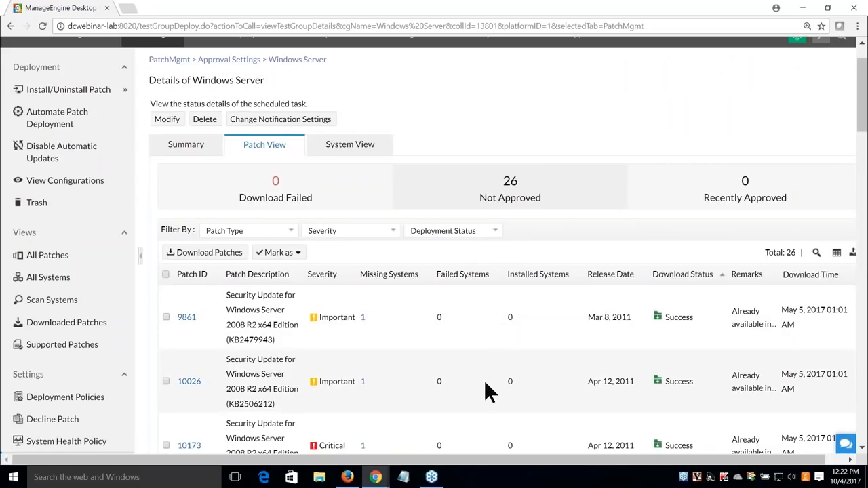
scroll(484, 380, "down", 1)
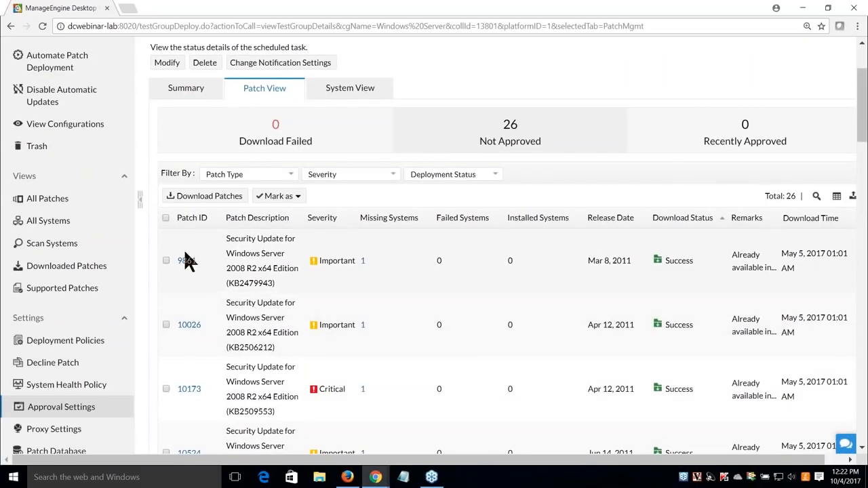
Select patches 9861 and 10026 and check the Mark as choices without applying any
left_click(166, 261)
left_click(166, 325)
left_click(293, 196)
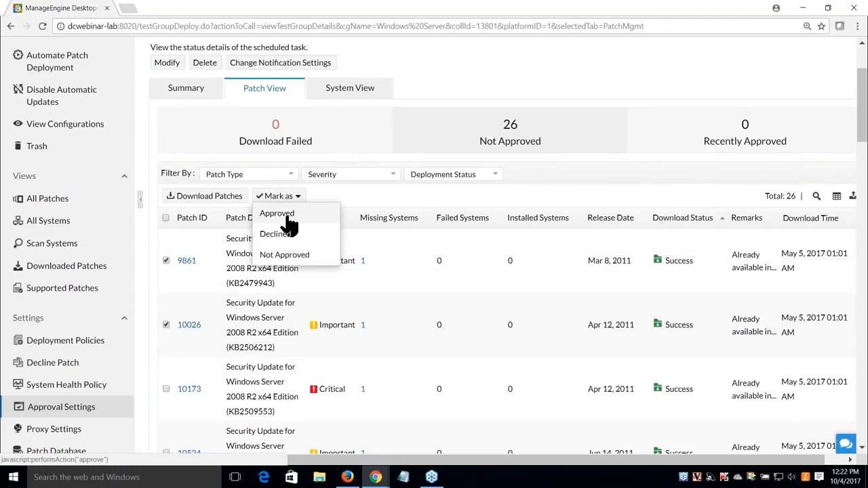
left_click(359, 192)
scroll(258, 283, "up", 2)
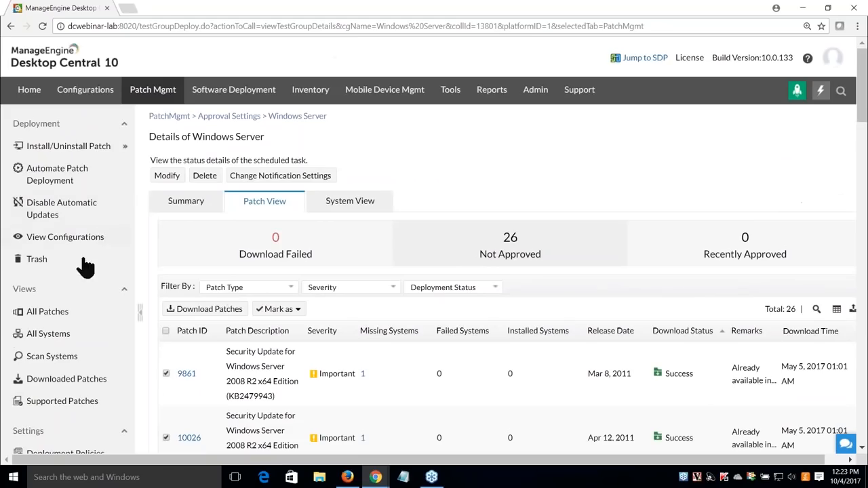
Show the All Patches list of 748 missing patches, after a brief test groups detour
left_click(49, 312)
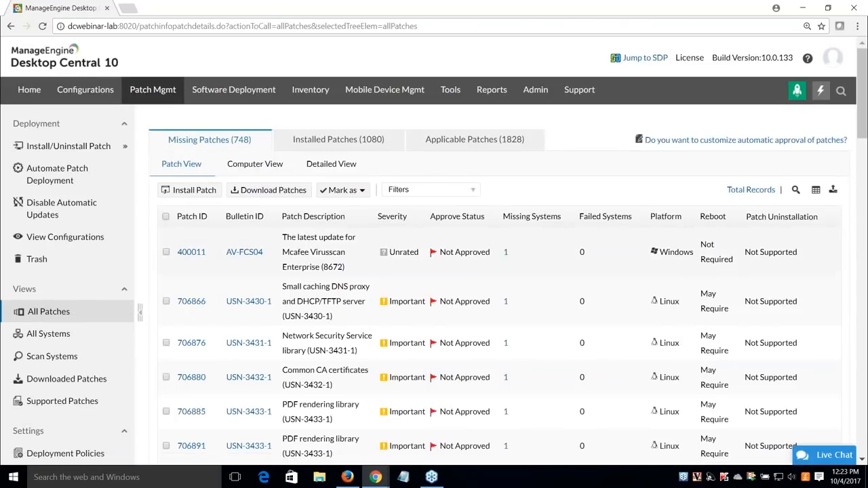
scroll(58, 356, "down", 1)
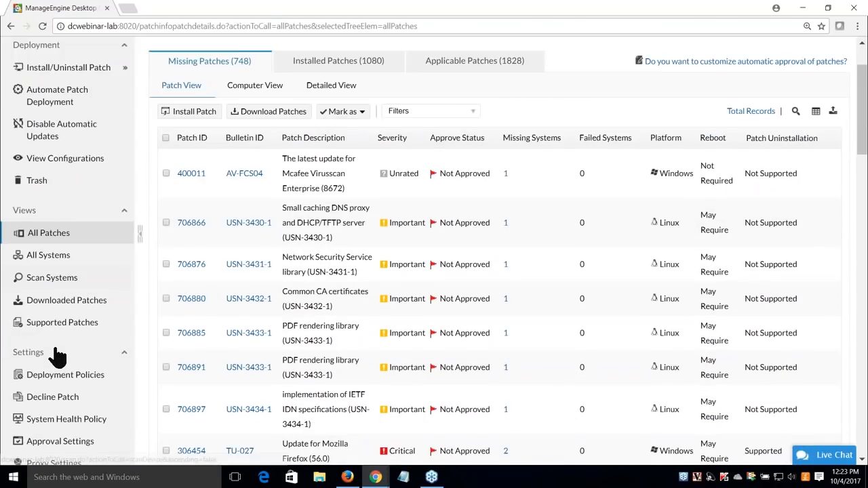
scroll(58, 355, "down", 1)
left_click(67, 411)
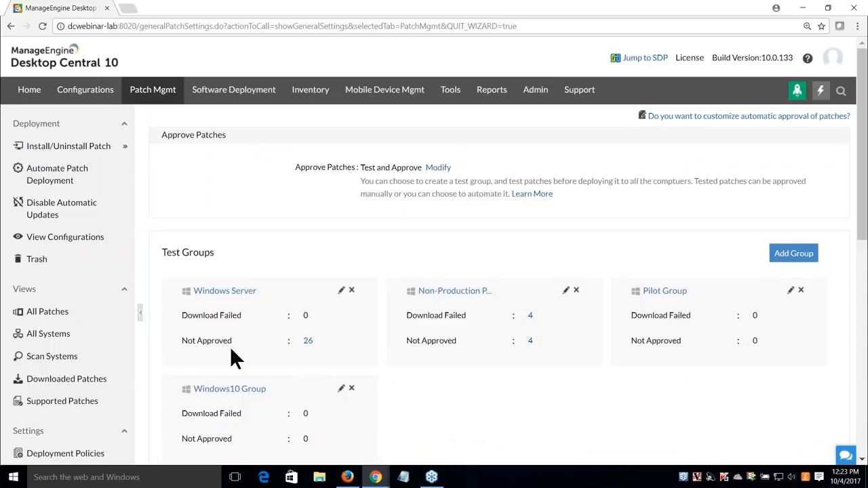
left_click(53, 313)
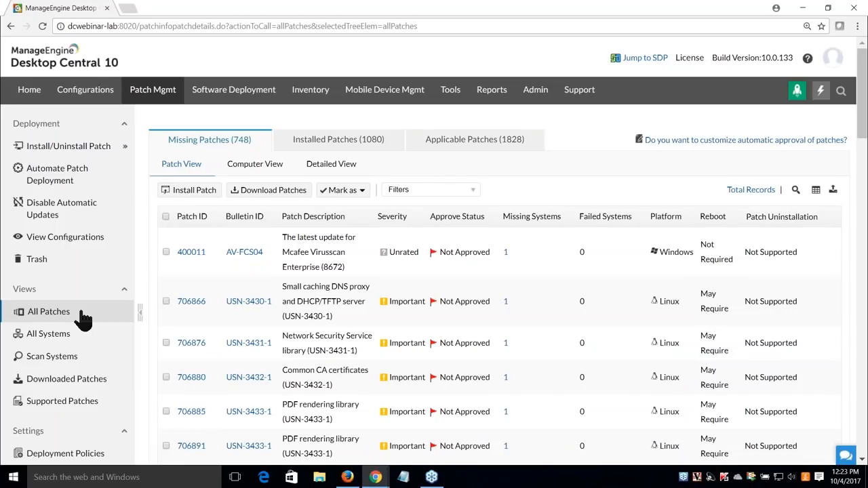
Filter the missing patches list to Approved only
left_click(453, 191)
left_click(438, 244)
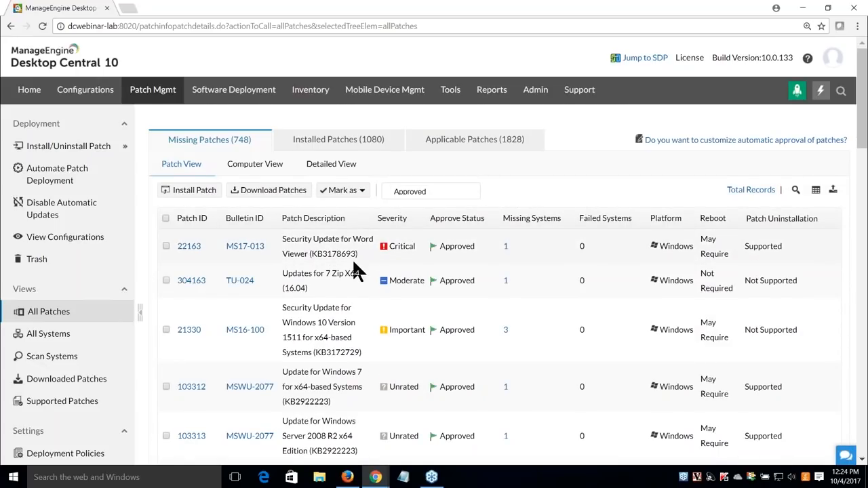
scroll(345, 339, "down", 3)
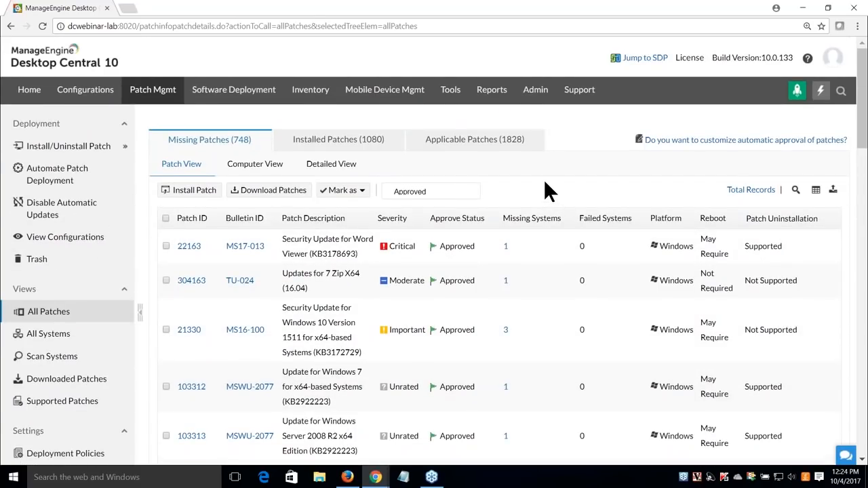
Select approved patches 22163, 304163, 21330 and 103312 and start an Install Patch configuration
left_click(165, 217)
left_click(166, 246)
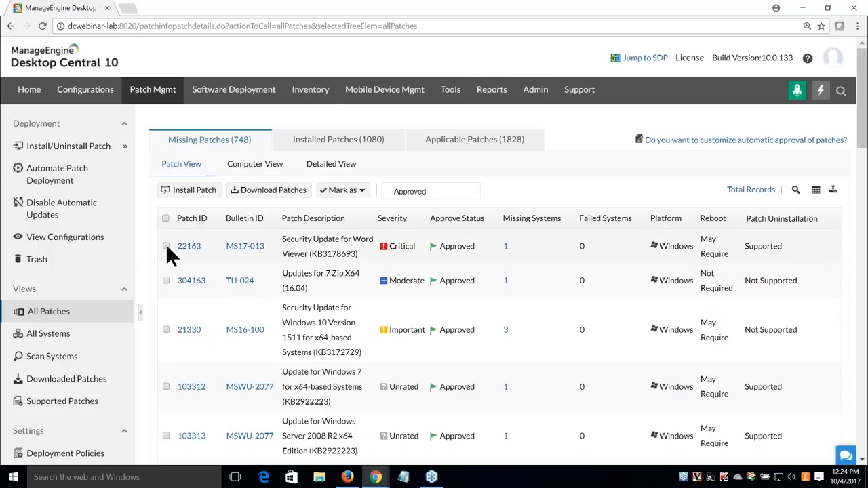
left_click(166, 280)
left_click(166, 329)
left_click(166, 386)
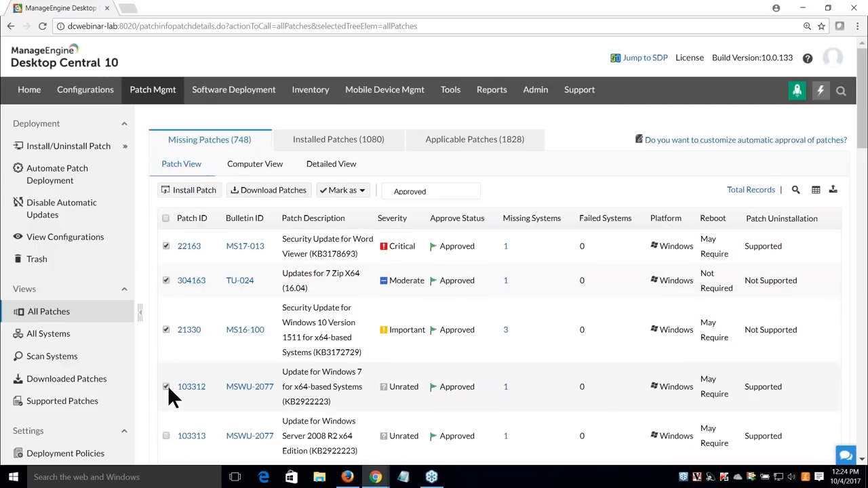
left_click(202, 192)
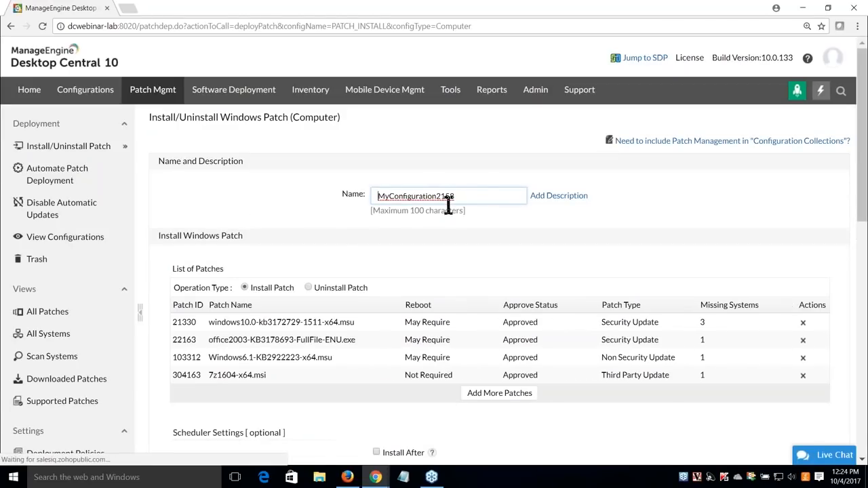
Replace the default configuration name with a Chicago 'Site Deployment' name
left_click_drag(459, 200, 373, 202)
type("Ch")
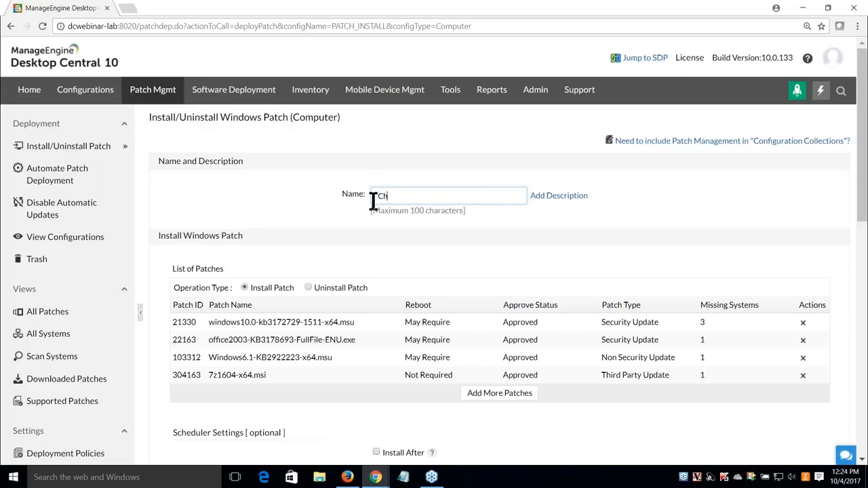
type("icago De")
key("BackSpace")
key("BackSpace")
type("Site Deployment")
Leave both the Install After date and the configuration expiry time switched off
scroll(325, 231, "down", 3)
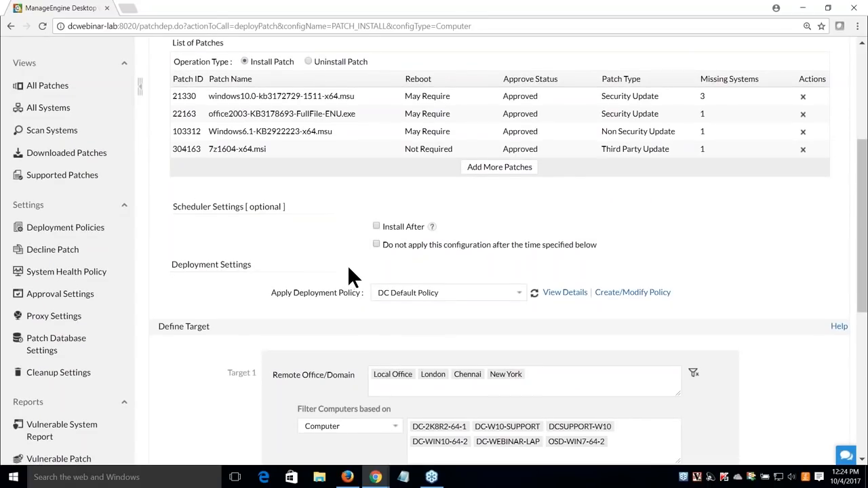
left_click(374, 226)
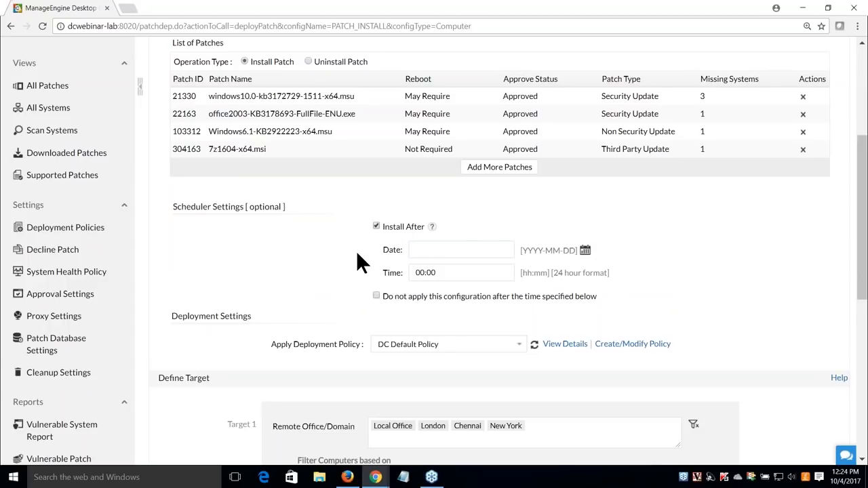
left_click(430, 251)
left_click(377, 226)
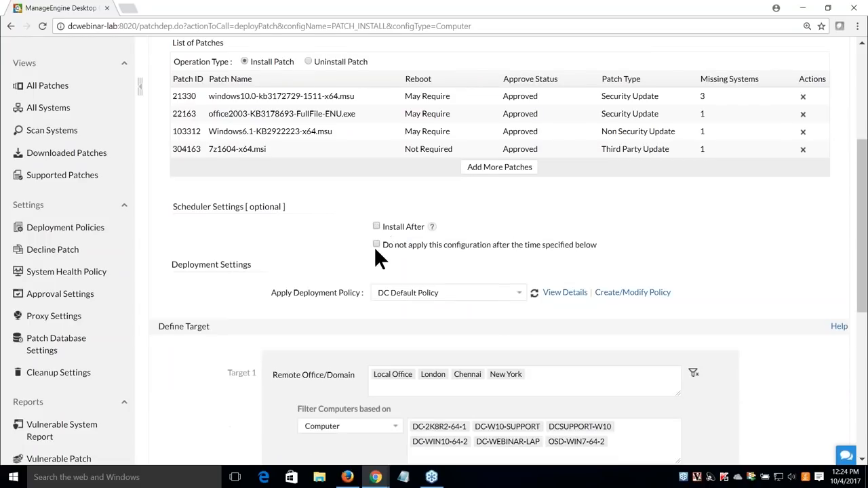
left_click(376, 244)
left_click(377, 226)
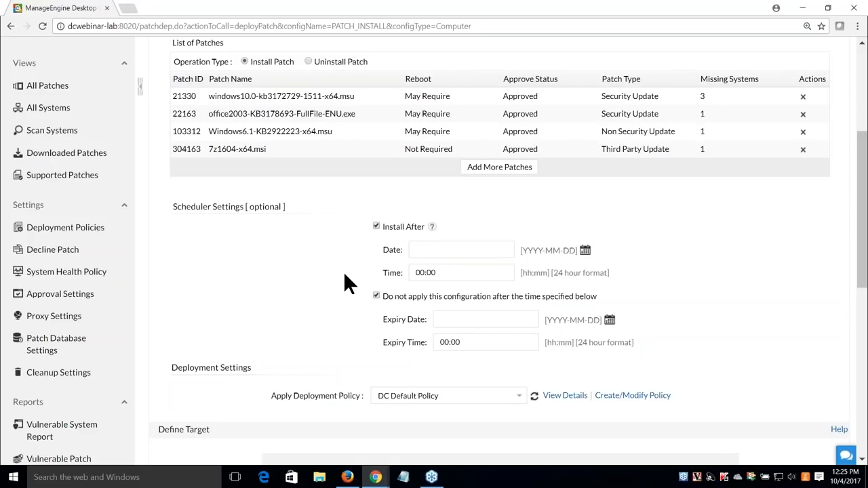
left_click(465, 320)
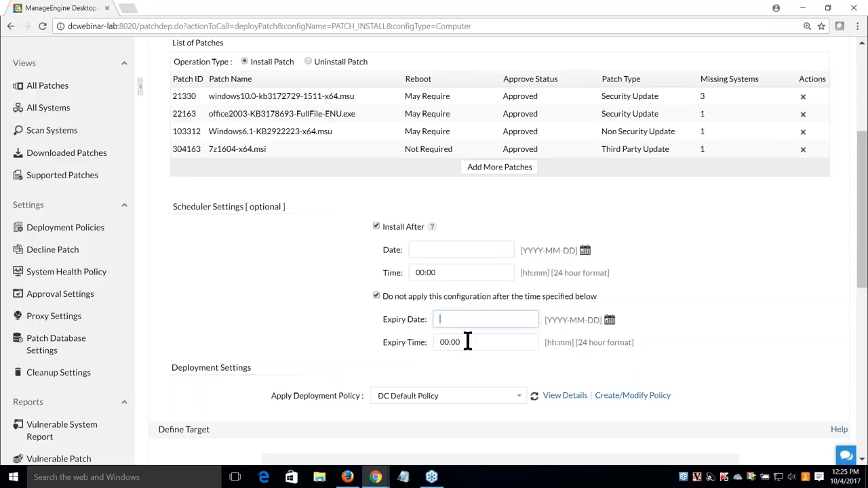
left_click(376, 296)
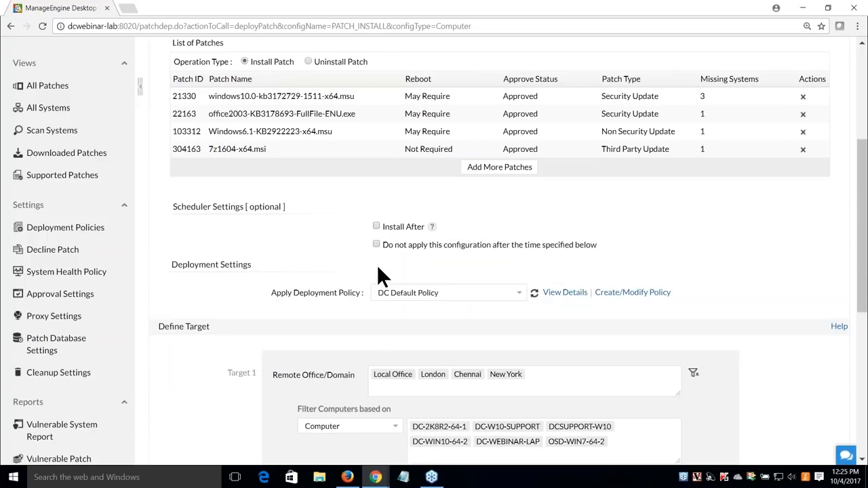
Remove the New York tag from Target 1 and confirm with Yes
scroll(379, 268, "down", 2)
scroll(360, 276, "down", 2)
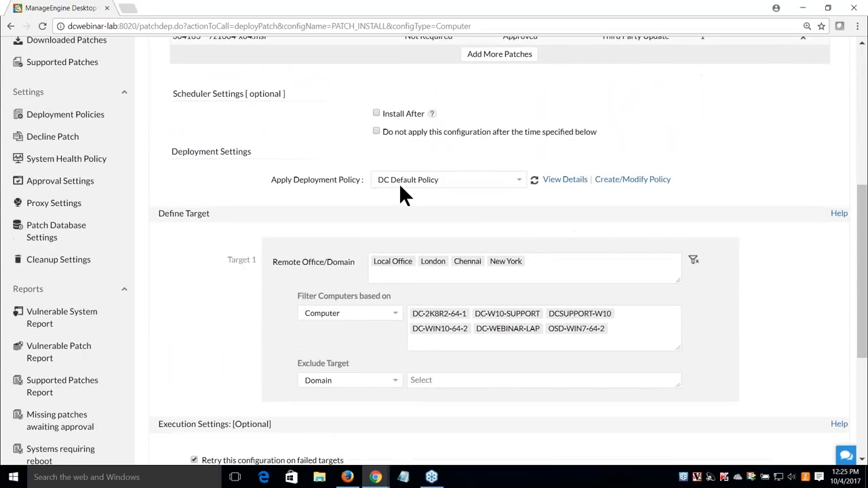
left_click_drag(298, 180, 387, 207)
left_click(388, 207)
scroll(387, 223, "down", 2)
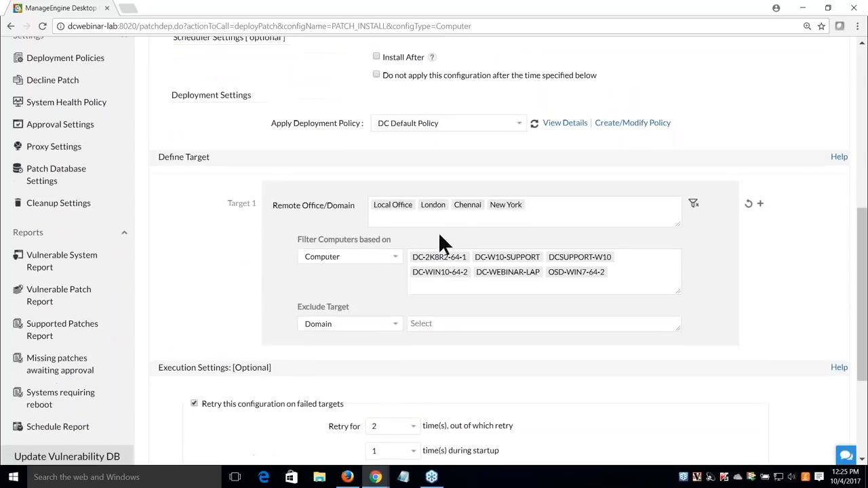
left_click(520, 205)
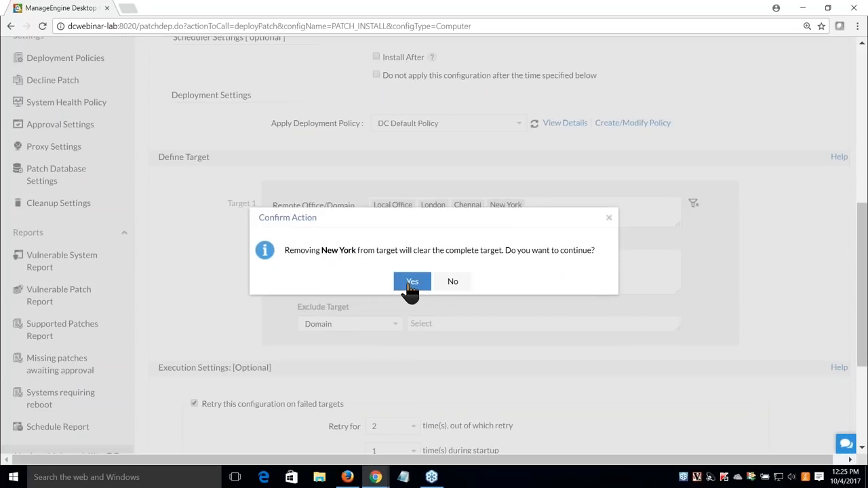
left_click(410, 281)
Keep only Local Office selected as the target and open the Domain computer filter
left_click(478, 211)
left_click(376, 301)
left_click(376, 235)
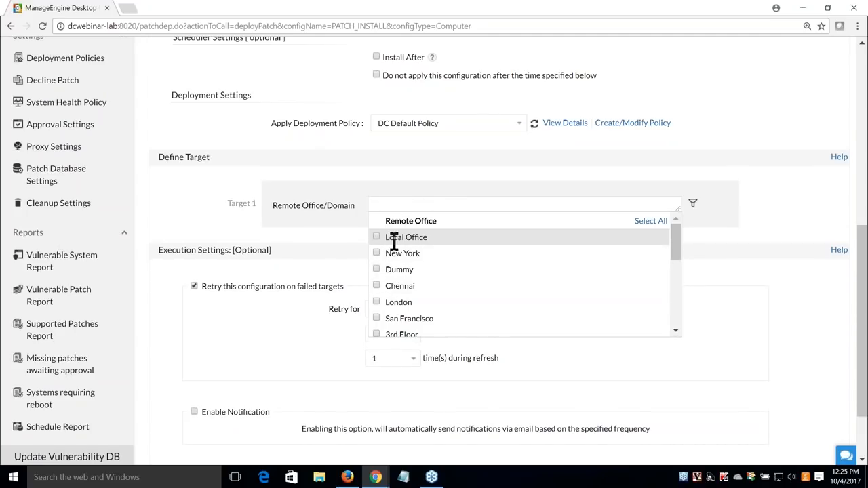
scroll(421, 264, "down", 2)
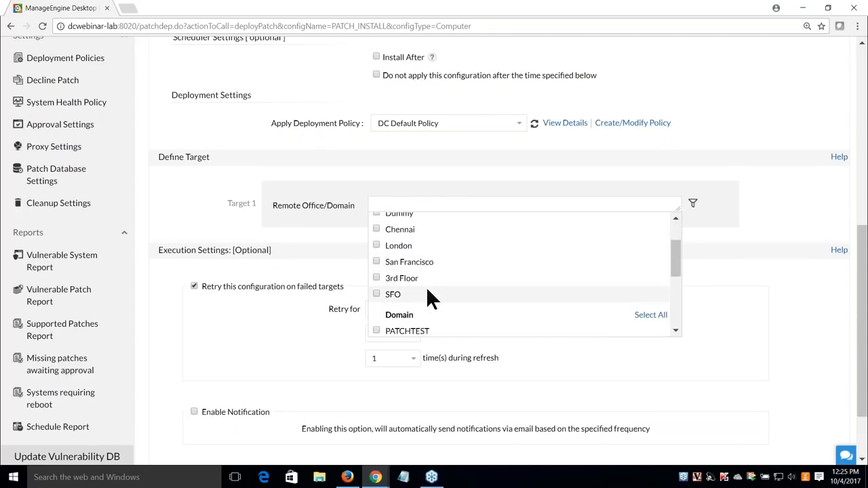
scroll(425, 287, "up", 2)
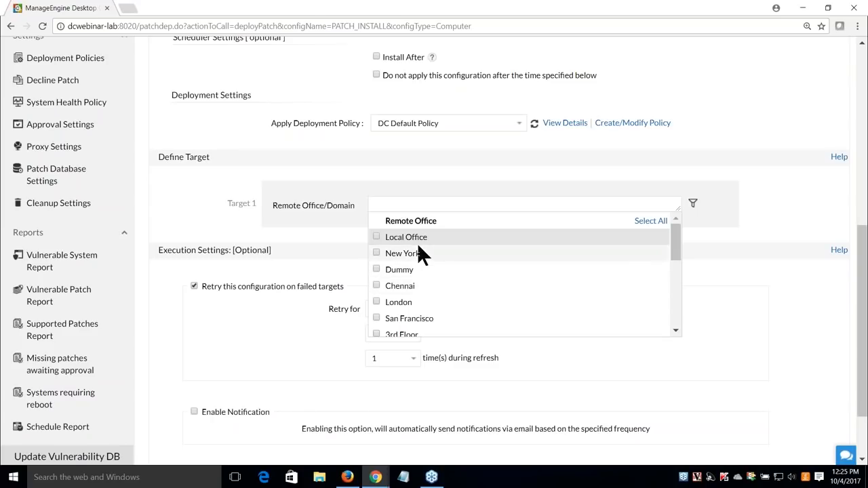
left_click(376, 236)
left_click(356, 246)
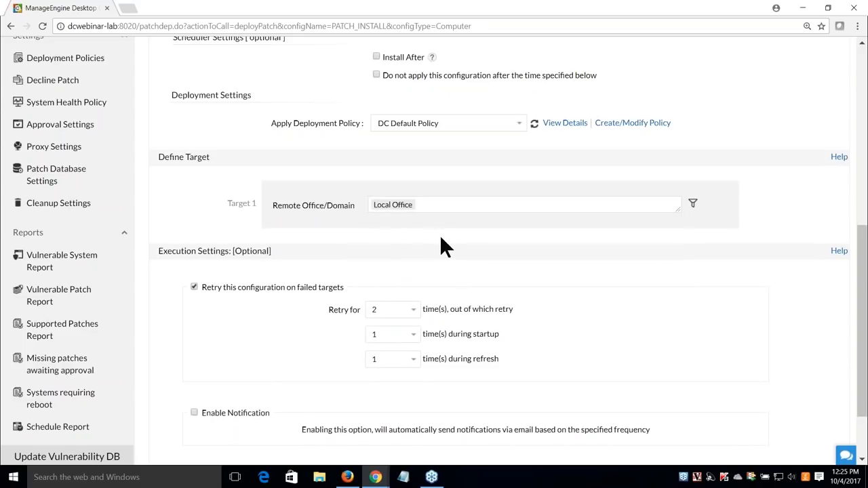
left_click(693, 205)
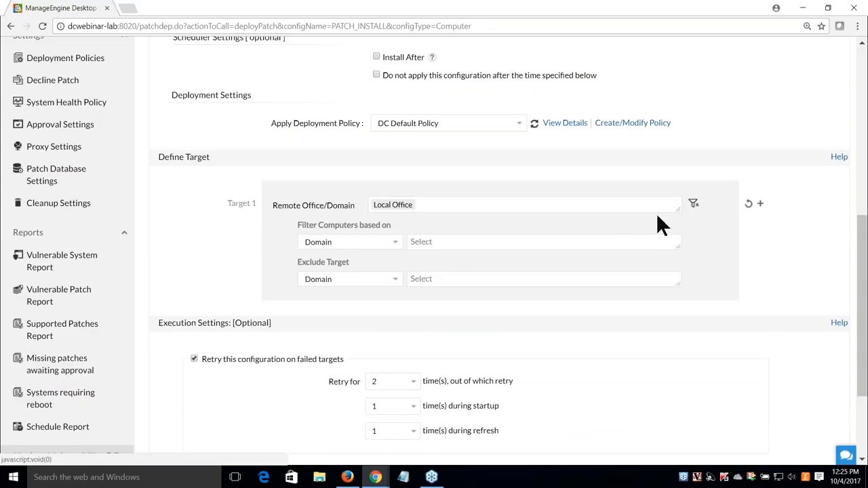
left_click(393, 246)
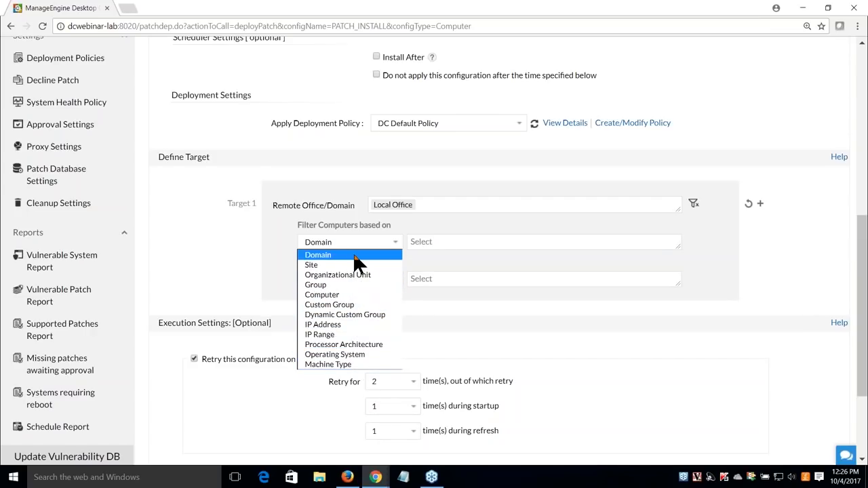
left_click(438, 339)
scroll(438, 339, "down", 3)
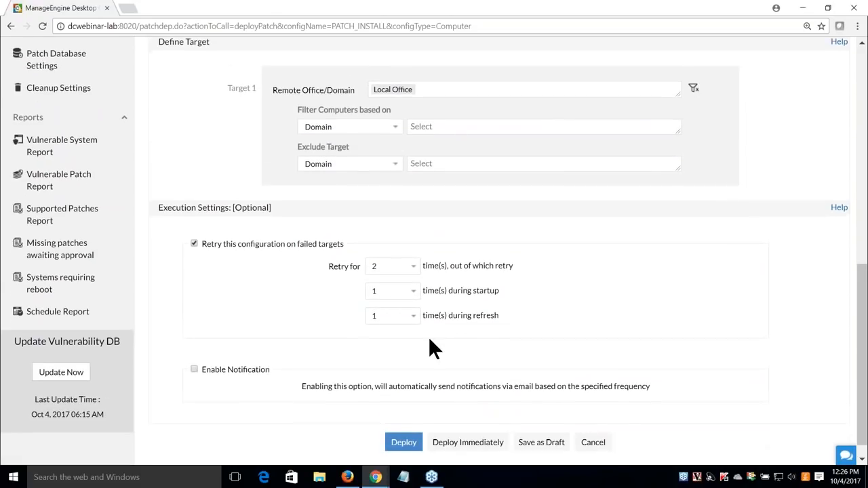
left_click_drag(201, 225, 346, 227)
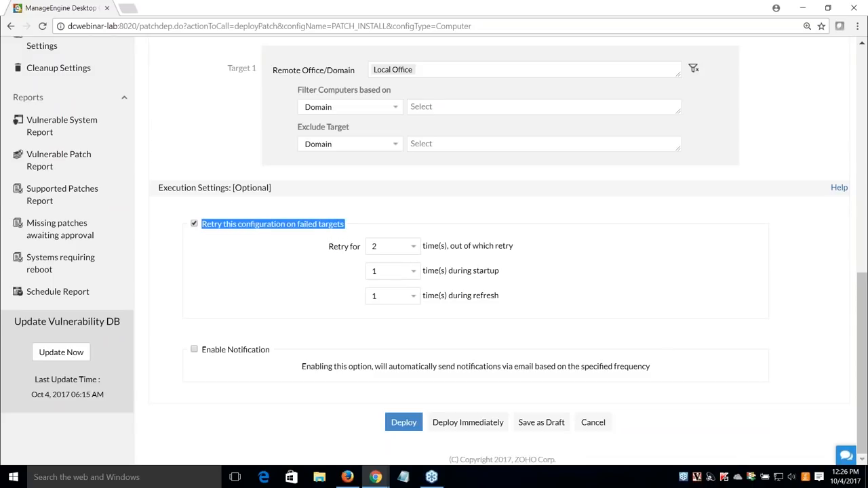
left_click(407, 221)
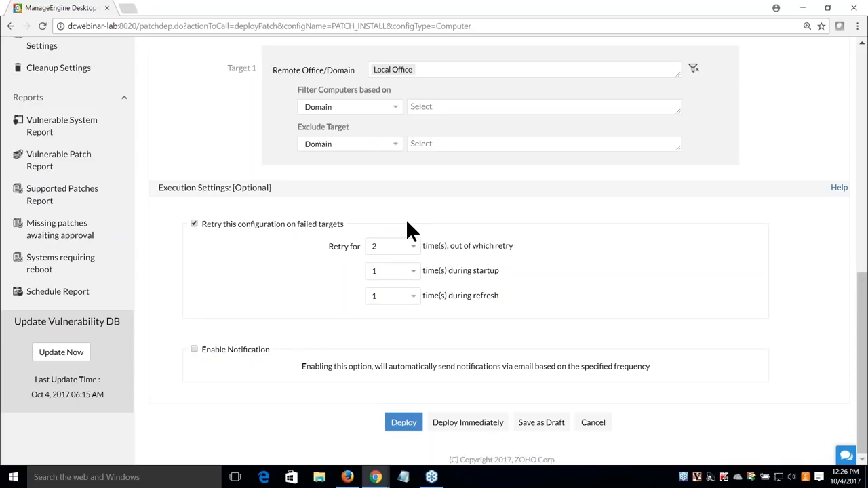
left_click(195, 349)
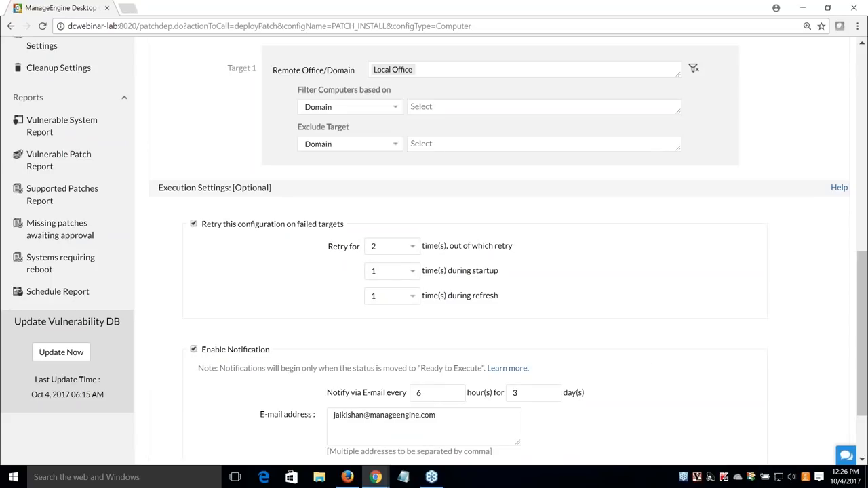
scroll(284, 353, "down", 1)
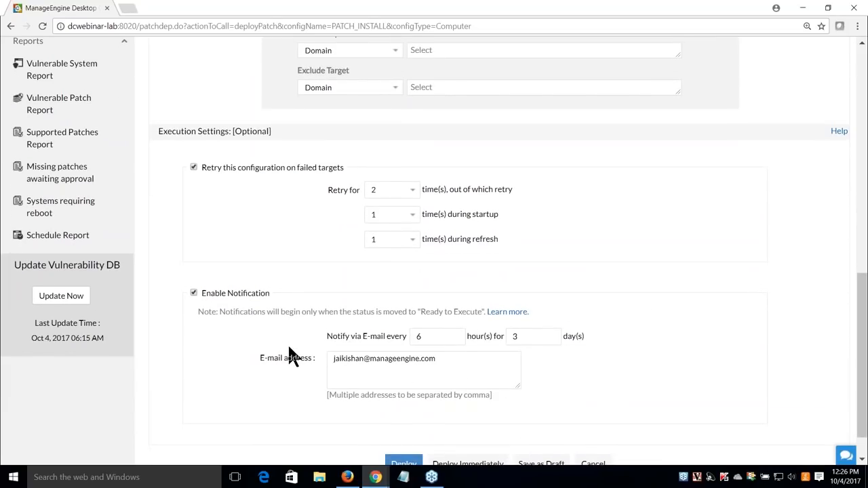
left_click_drag(428, 339, 413, 341)
scroll(335, 390, "down", 1)
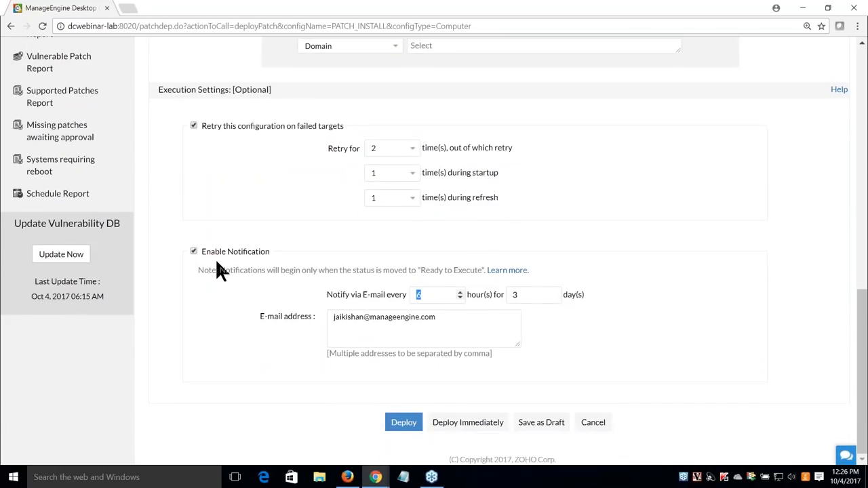
left_click(194, 251)
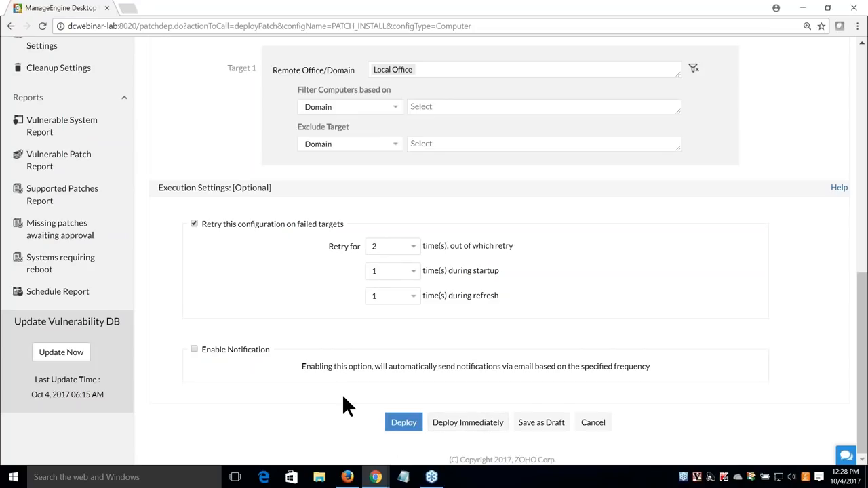
Go to View Configurations to list all 9 patch configurations
scroll(355, 400, "up", 6)
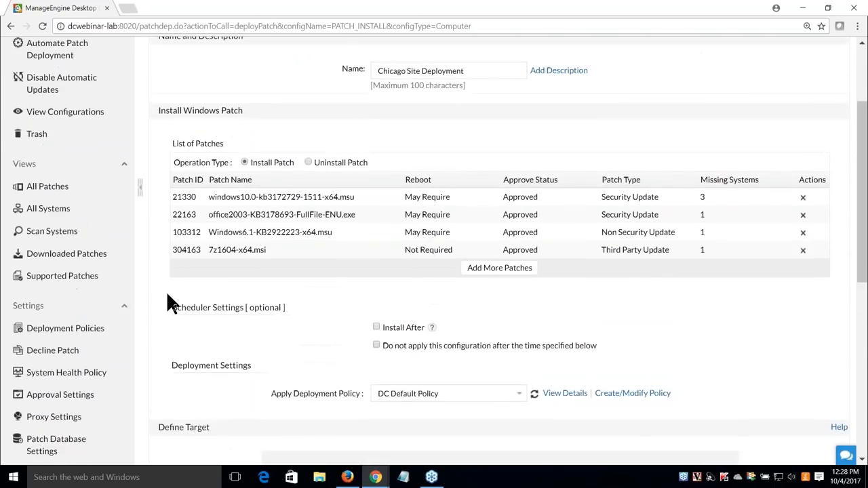
left_click(95, 166)
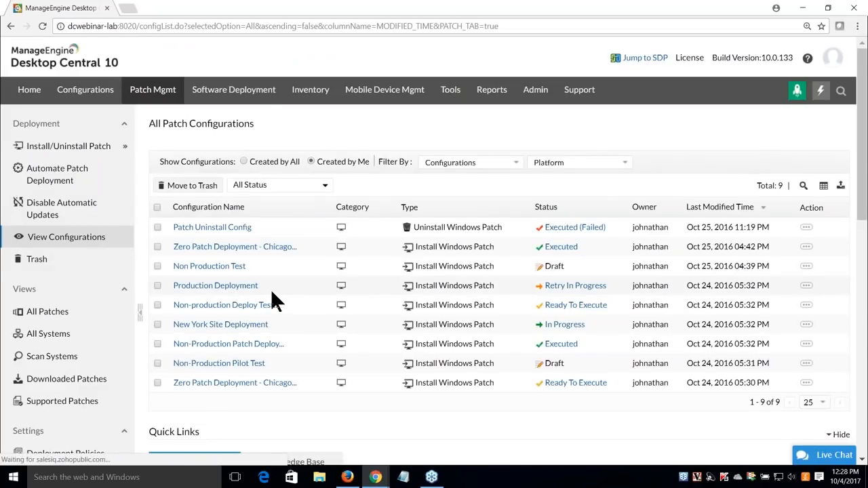
Open New York Site Deployment and review its In Progress status: 6 of 8 succeeded, 1 failed
left_click(249, 325)
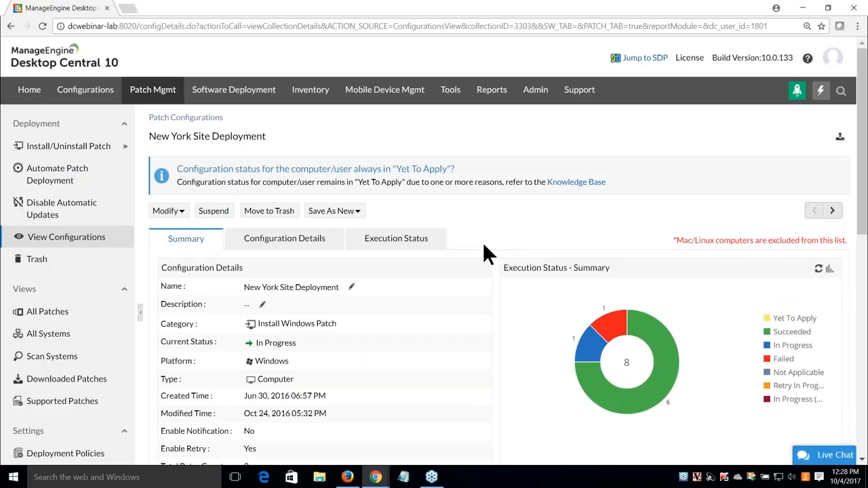
scroll(482, 242, "down", 1)
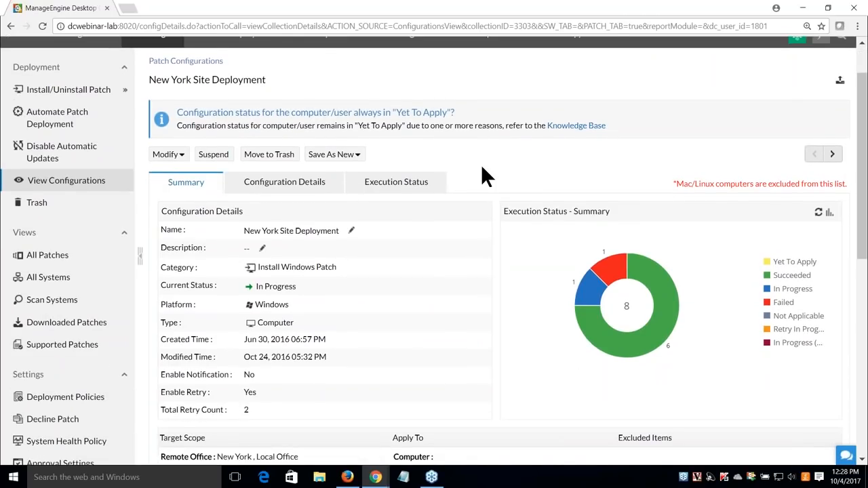
left_click_drag(270, 79, 148, 79)
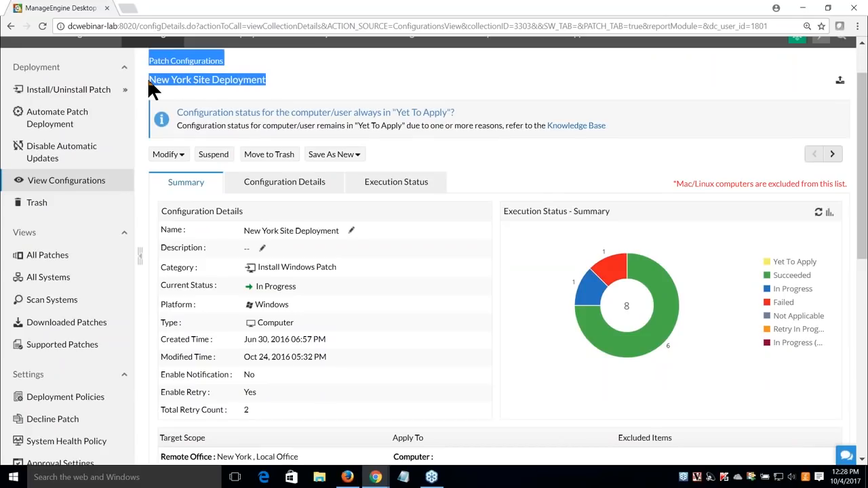
left_click(536, 170)
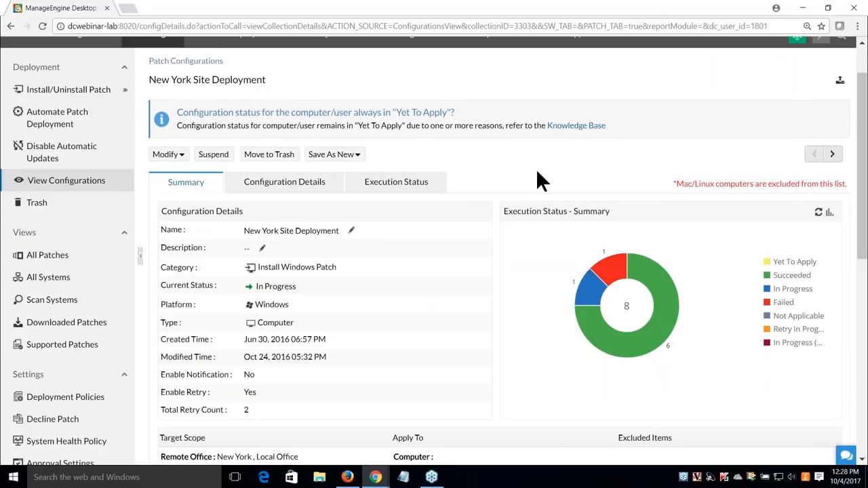
scroll(503, 208, "down", 1)
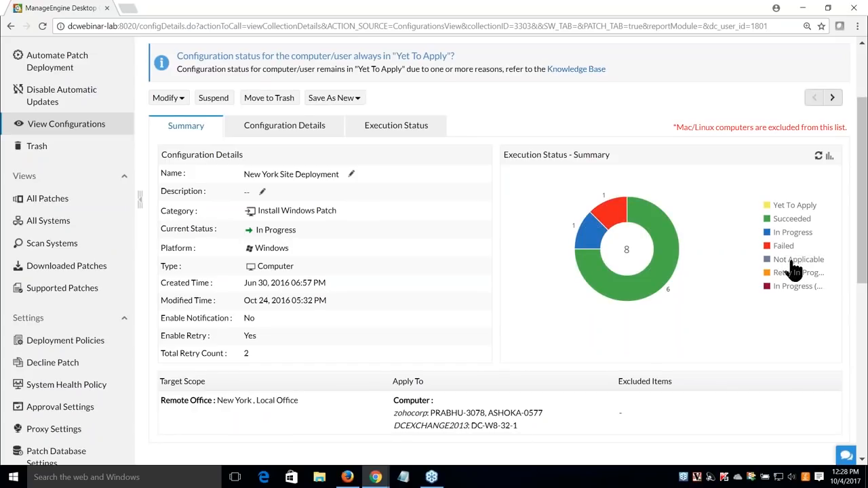
left_click(415, 129)
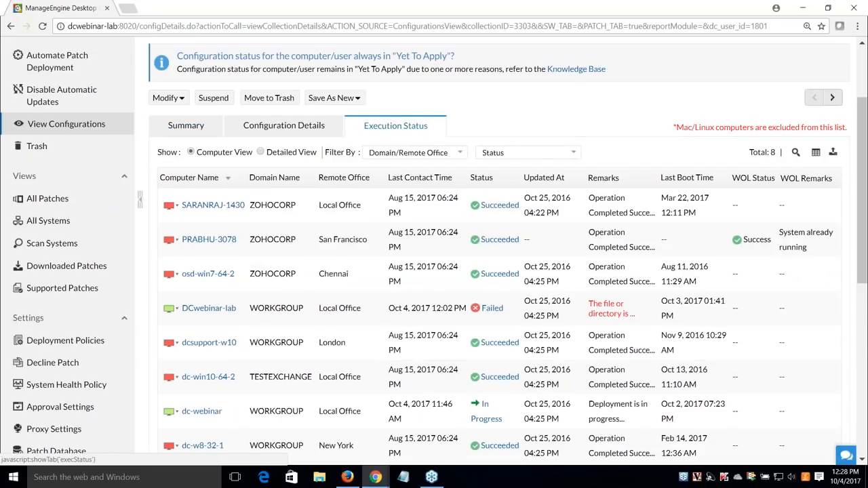
left_click(195, 133)
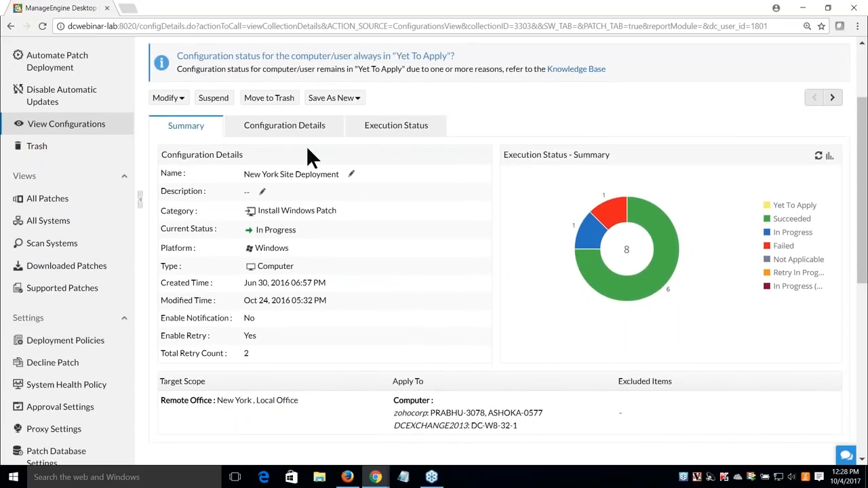
left_click(319, 130)
scroll(414, 285, "down", 3)
scroll(420, 301, "up", 3)
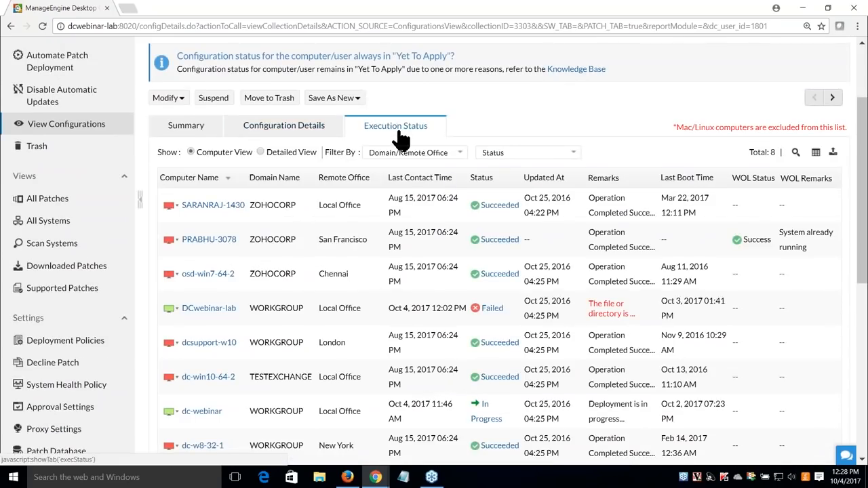
left_click(181, 135)
mouse_move(663, 270)
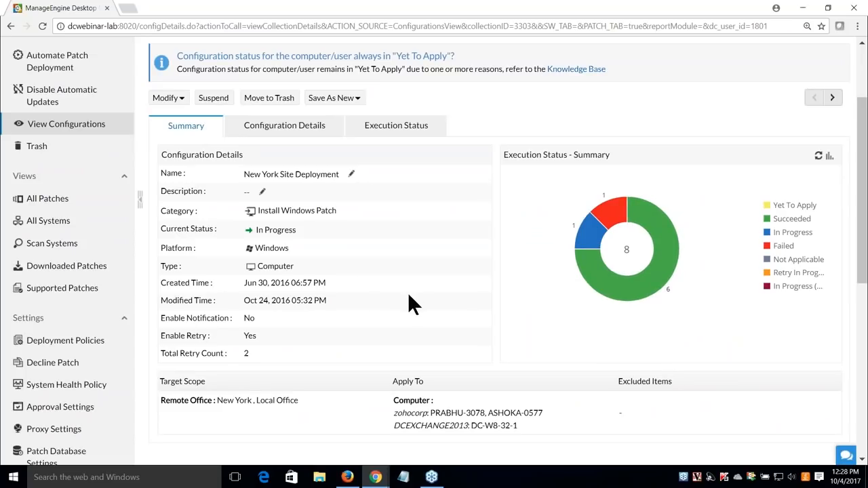
scroll(403, 286, "up", 1)
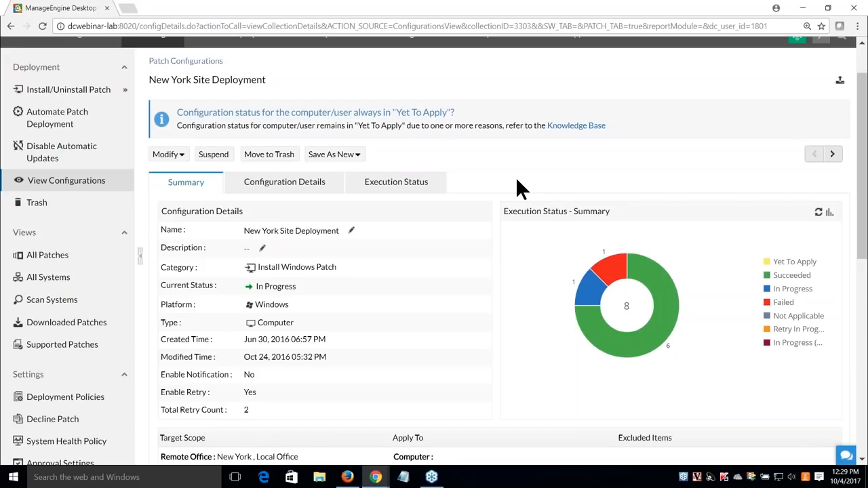
Clone the configuration with Save As New > With Failed Targets
mouse_move(591, 275)
left_click(357, 162)
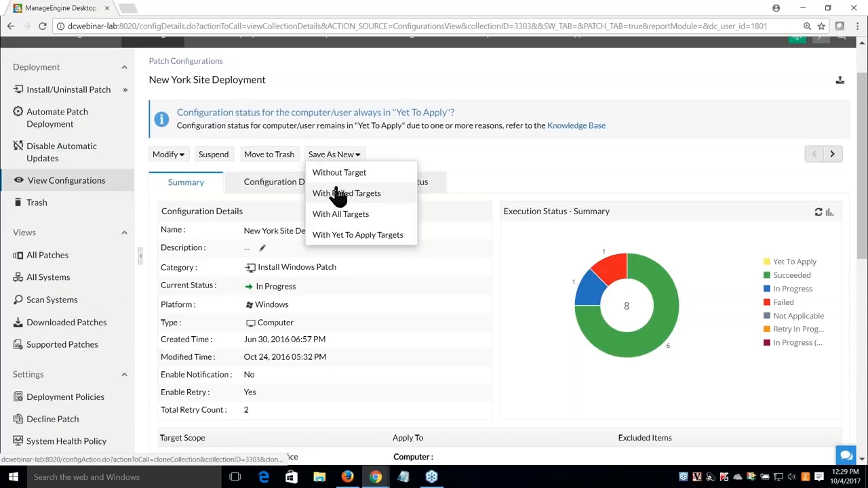
left_click(346, 193)
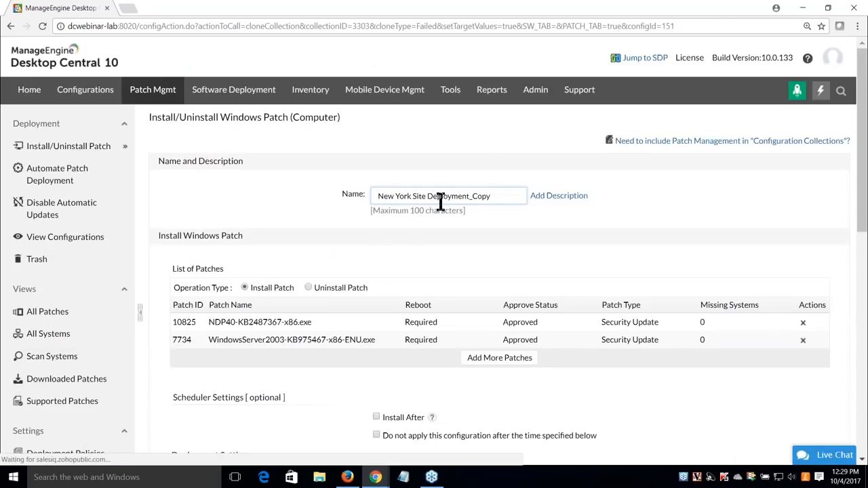
left_click_drag(495, 199, 373, 203)
left_click(330, 228)
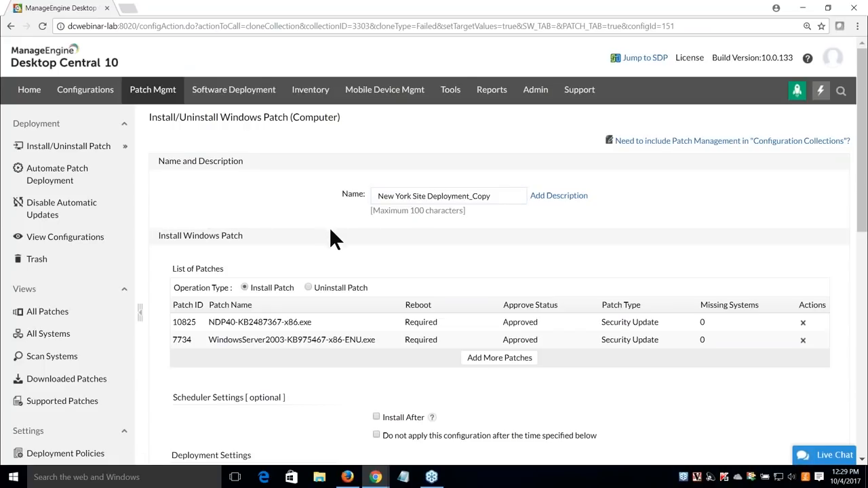
Review the cloned form with patches 10825 and 7734 and deploy it immediately
scroll(342, 246, "down", 4)
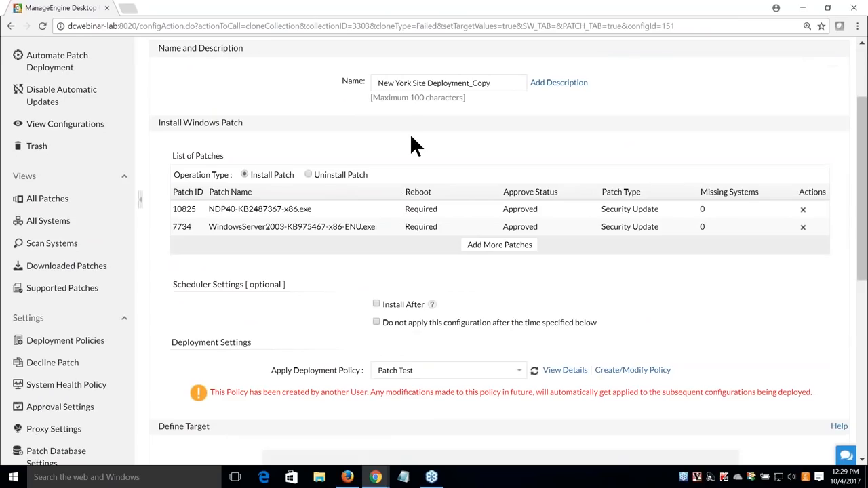
scroll(377, 231, "down", 3)
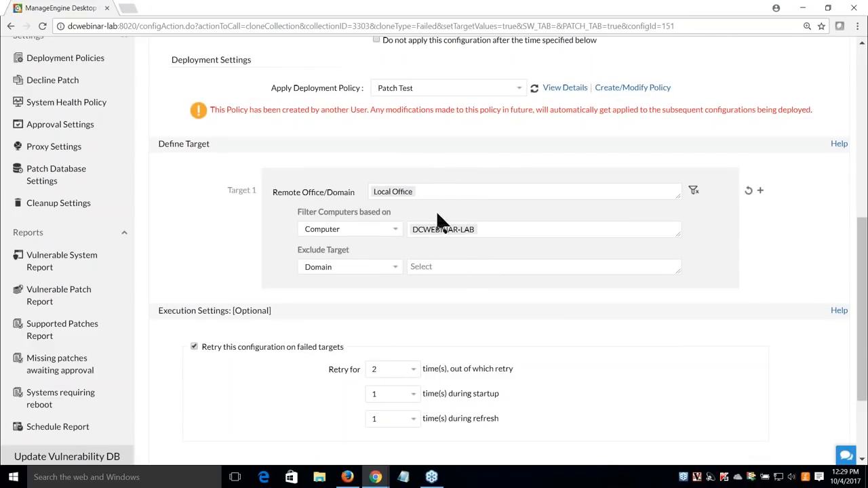
scroll(372, 229, "up", 4)
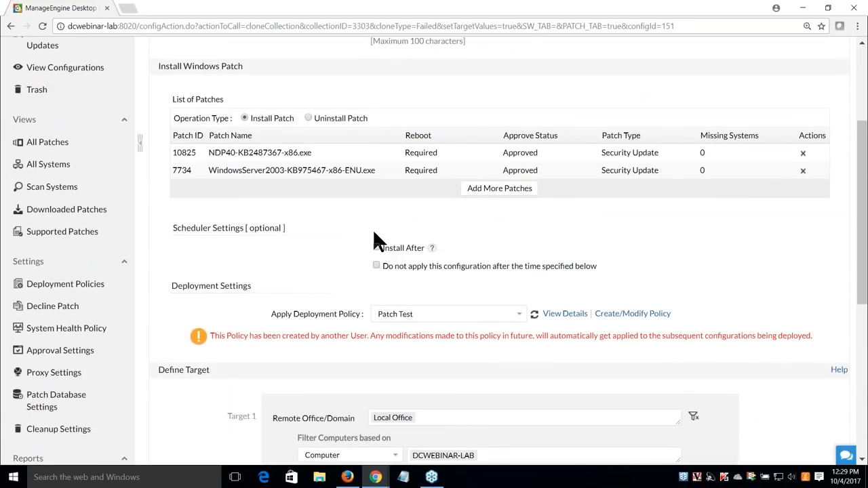
scroll(374, 232, "down", 3)
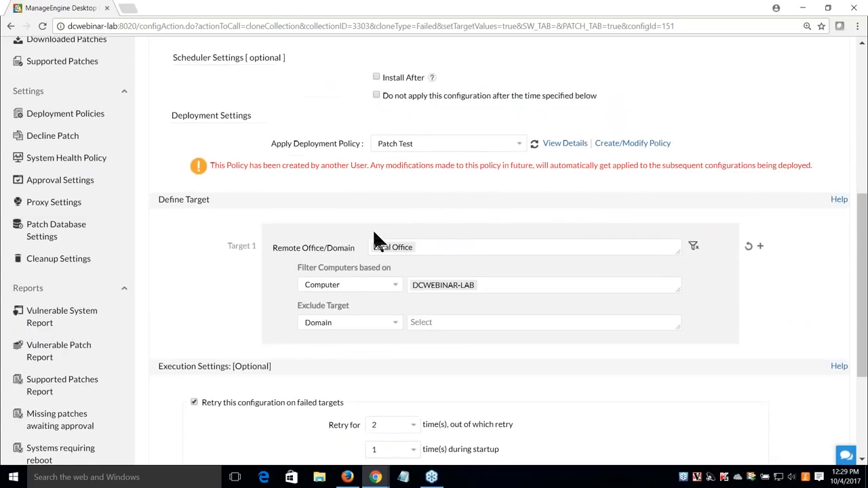
scroll(373, 229, "down", 1)
scroll(373, 229, "down", 1)
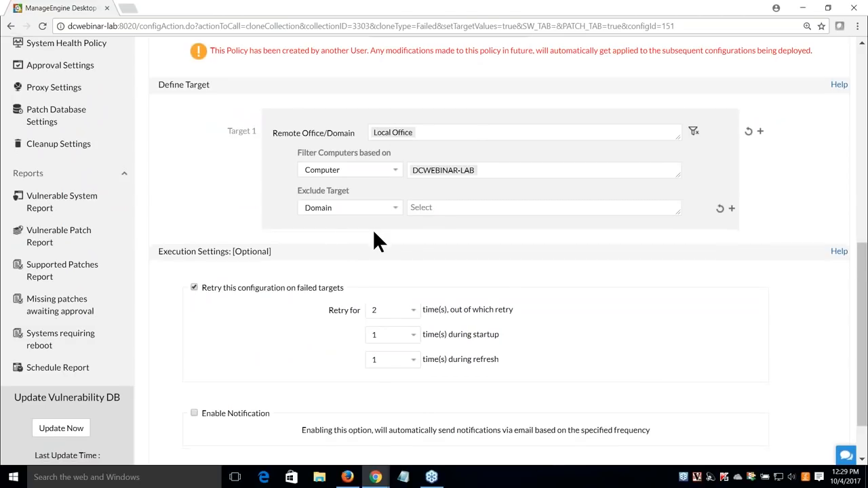
scroll(374, 233, "down", 1)
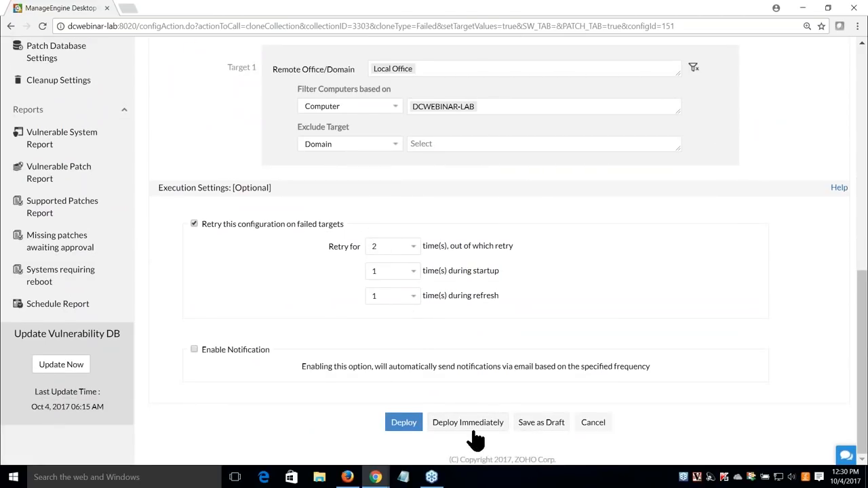
left_click(473, 427)
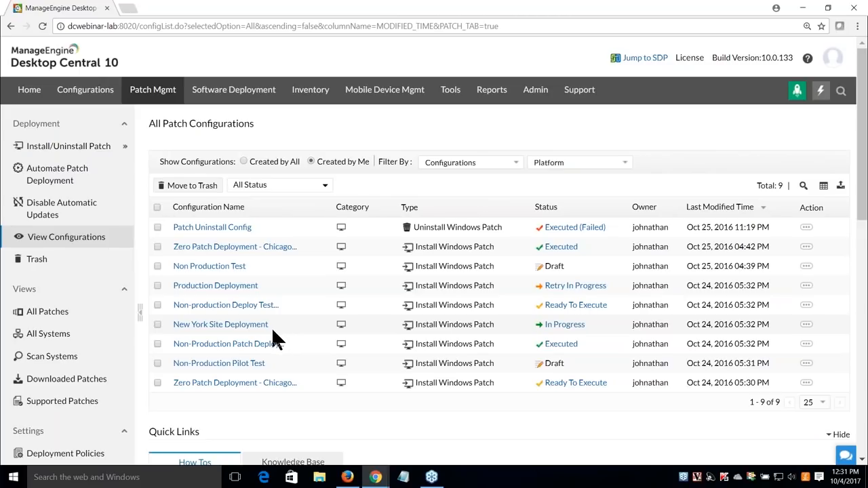
Open the Production Deployment - Newyork automated task for modification
left_click(85, 182)
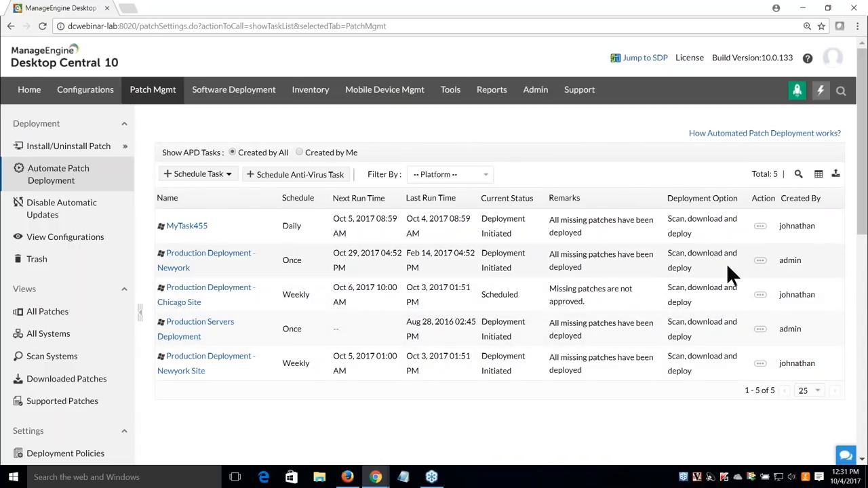
left_click(759, 262)
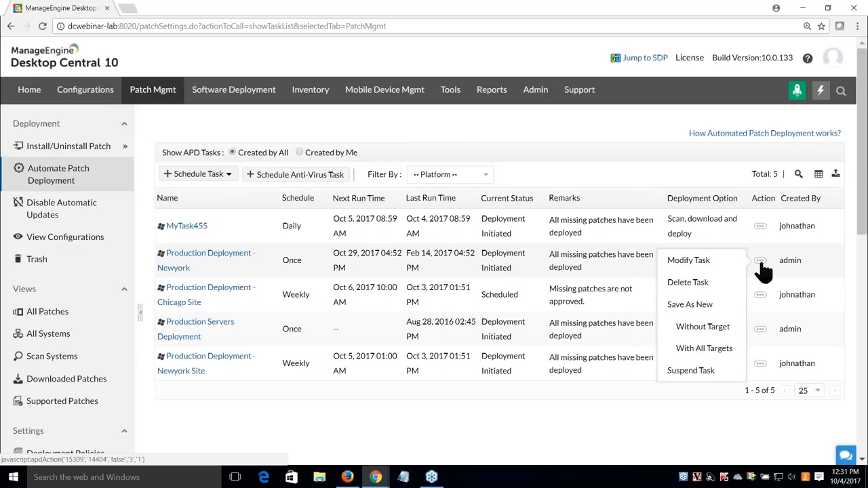
left_click(709, 264)
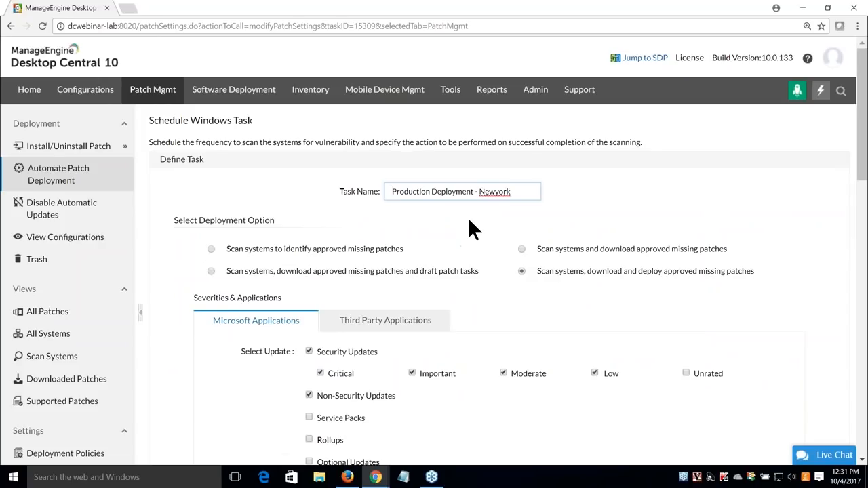
scroll(468, 224, "down", 1)
left_click_drag(393, 138, 621, 165)
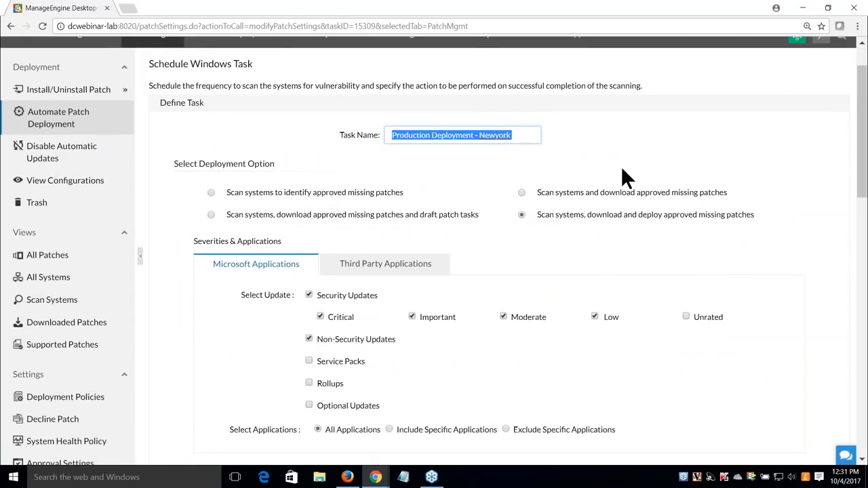
left_click(609, 165)
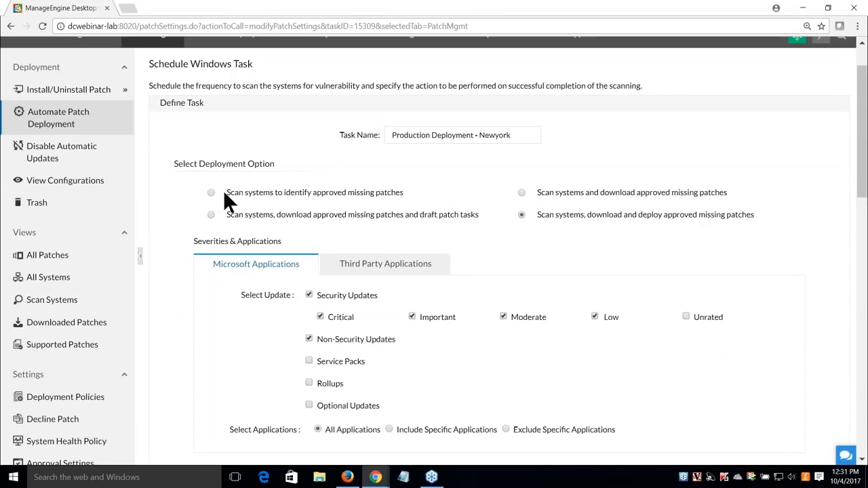
left_click_drag(227, 193, 398, 193)
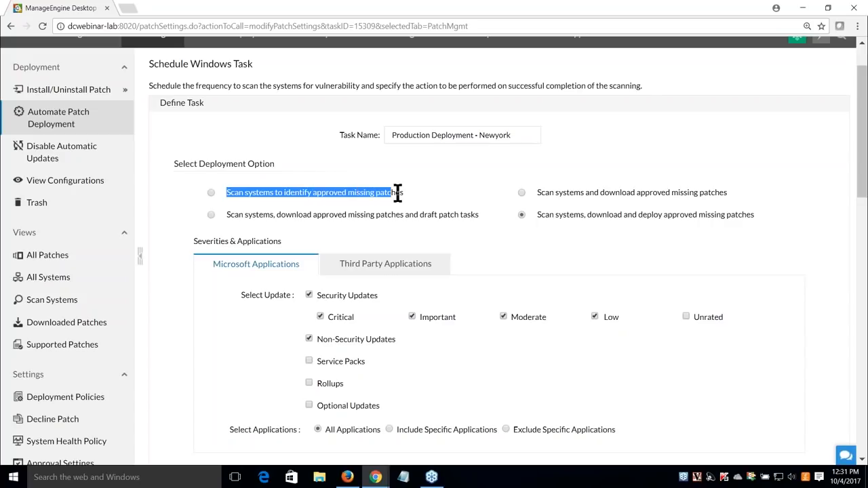
left_click(422, 195)
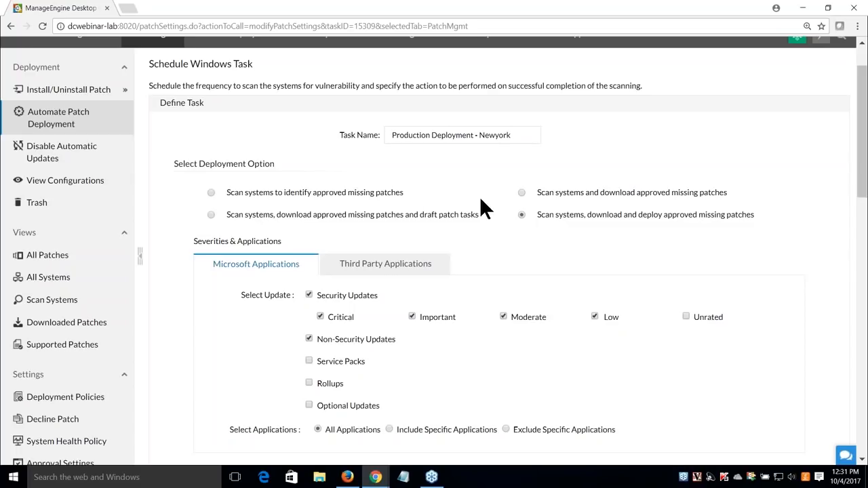
left_click_drag(541, 196, 729, 192)
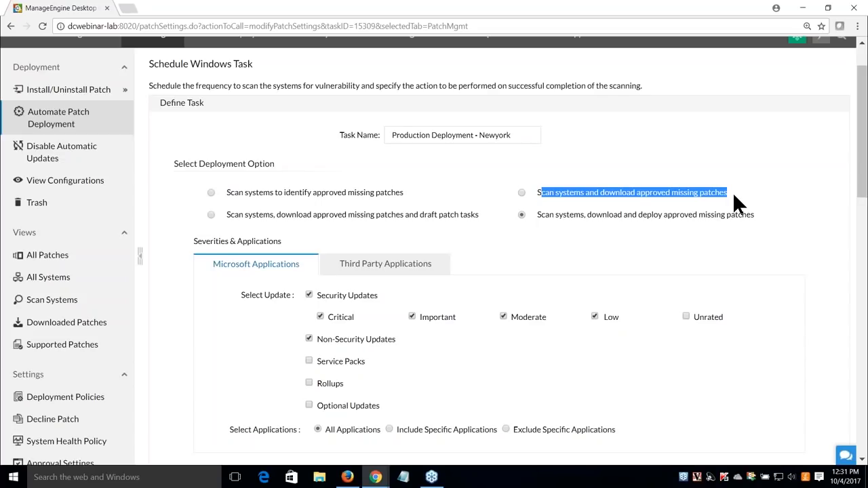
left_click(578, 245)
left_click_drag(226, 214, 479, 217)
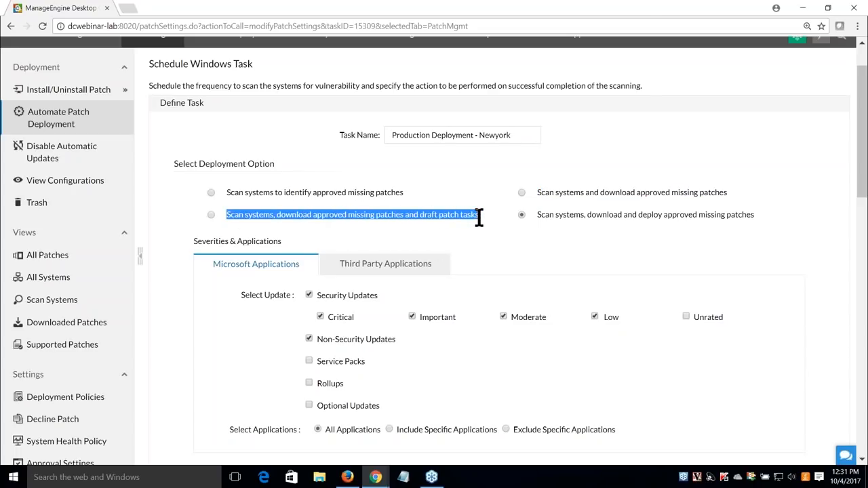
left_click(426, 231)
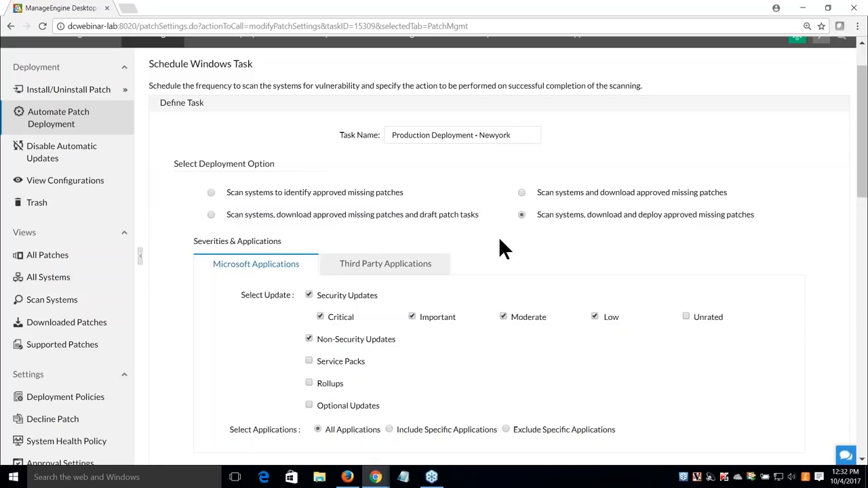
triple_click(698, 215)
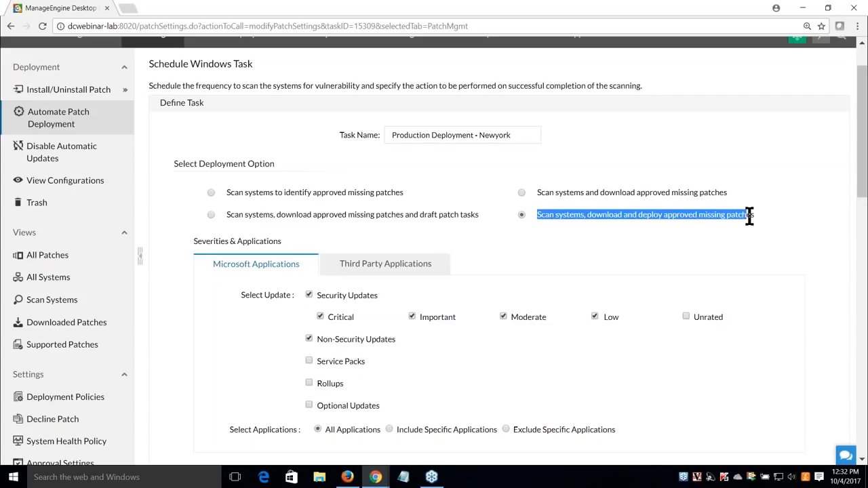
left_click(647, 243)
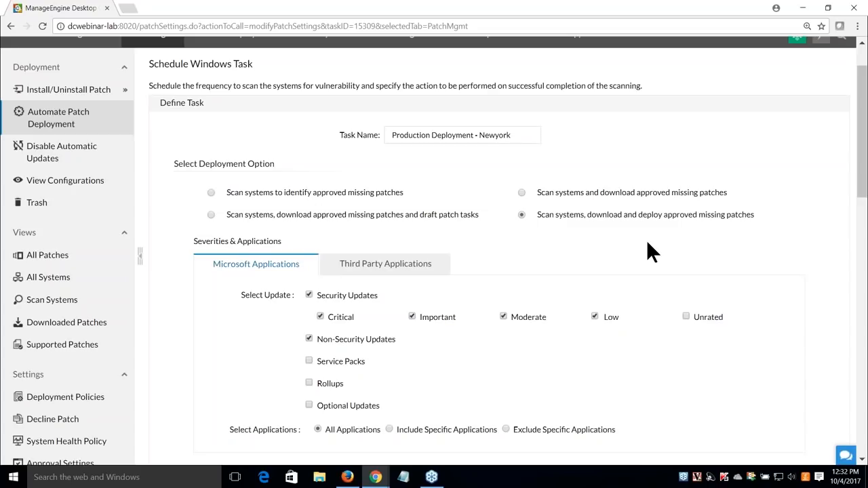
scroll(497, 203, "down", 1)
left_click_drag(541, 158, 746, 158)
left_click(660, 205)
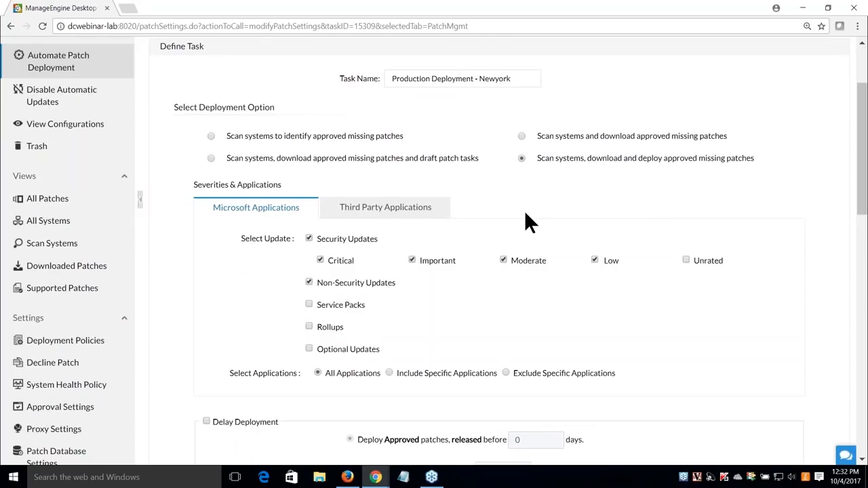
Include Rollups in the task's Microsoft updates and review the third-party update settings
scroll(495, 229, "down", 1)
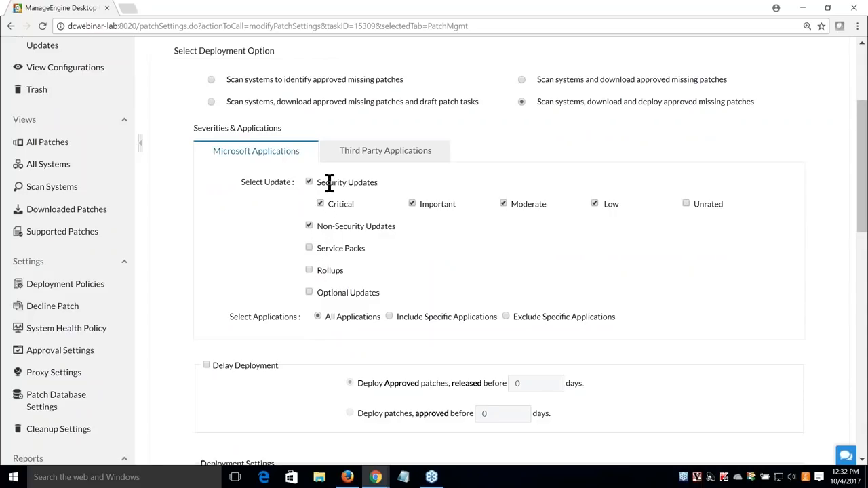
left_click(308, 269)
left_click_drag(379, 183, 323, 182)
left_click(473, 208)
left_click(378, 162)
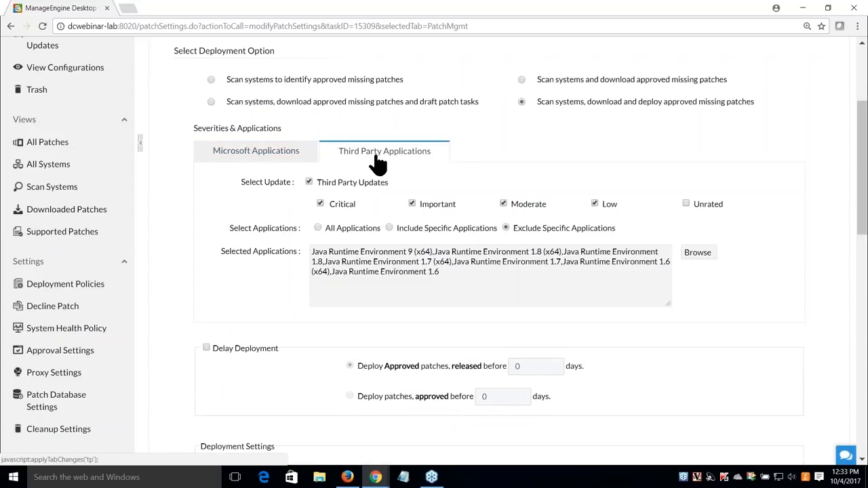
left_click_drag(389, 184, 320, 183)
left_click(321, 183)
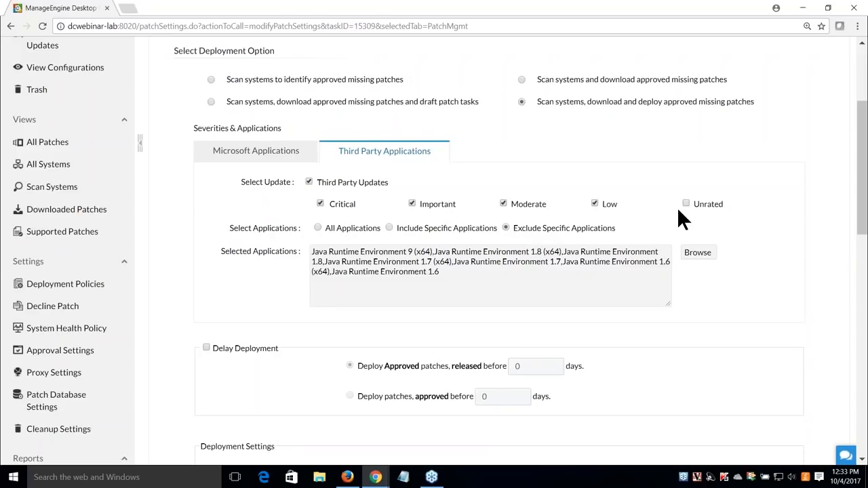
left_click(284, 161)
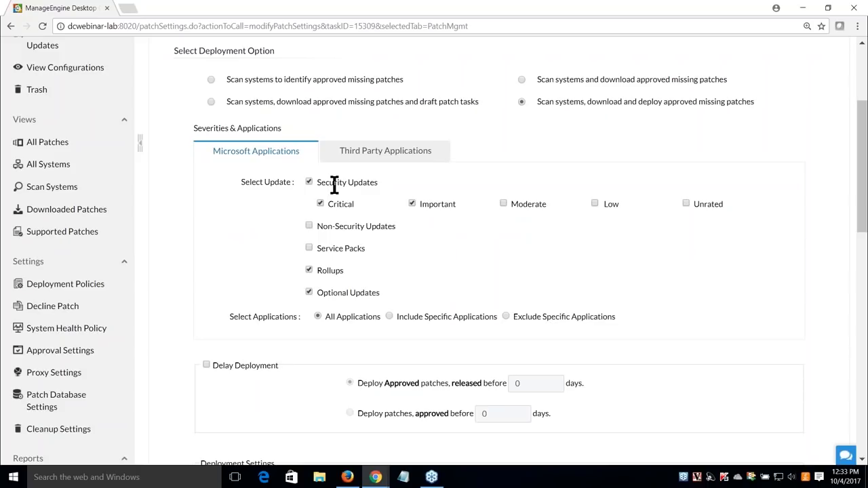
Scroll to Deployment Settings and open the deployment policy list, keeping DC Default Policy
scroll(312, 210, "down", 1)
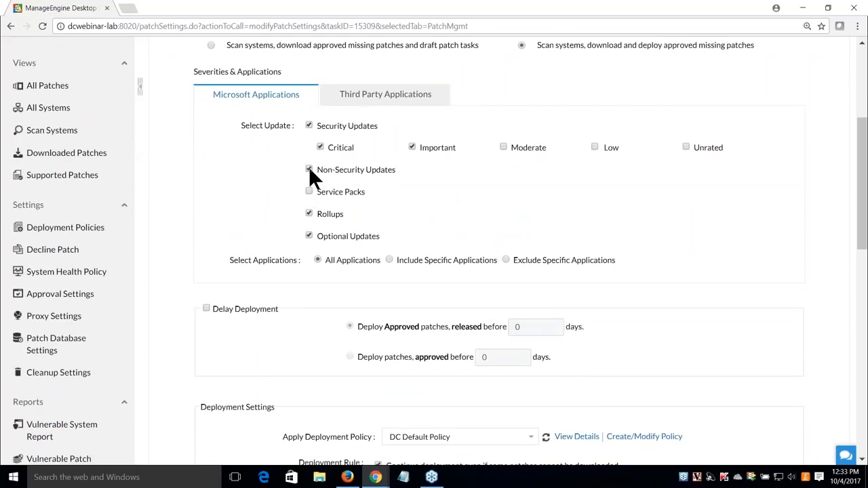
scroll(281, 238, "down", 2)
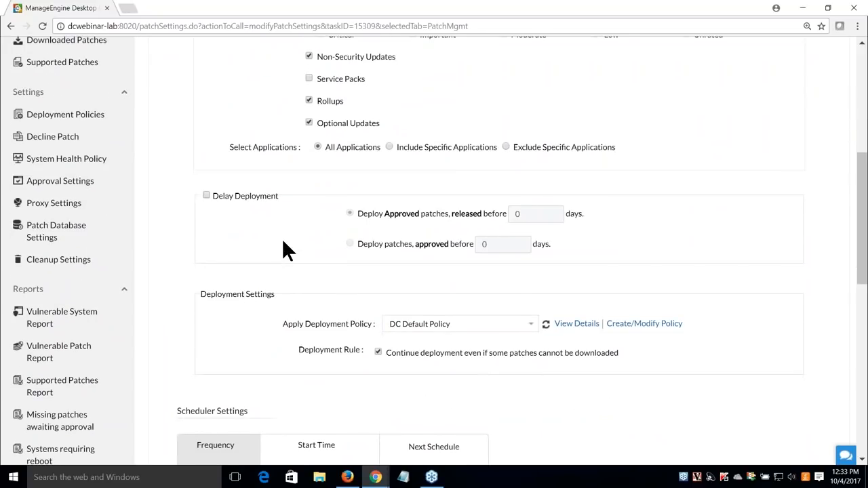
scroll(283, 242, "down", 2)
left_click_drag(293, 211, 353, 212)
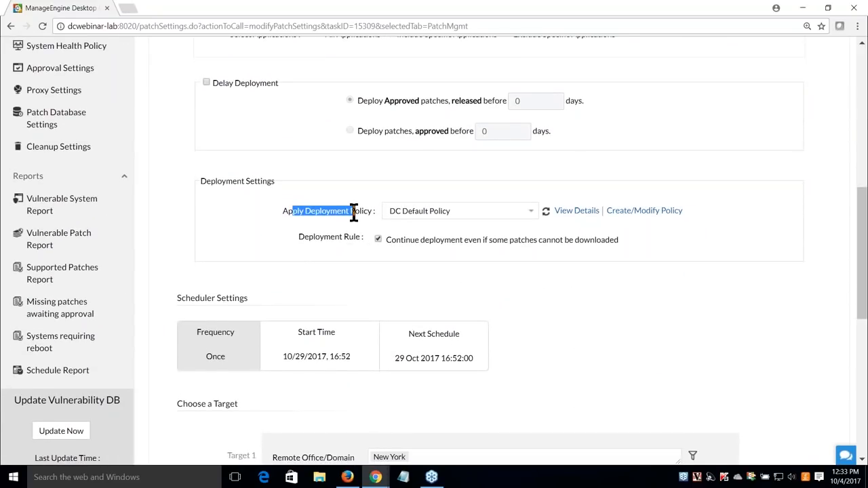
left_click(377, 185)
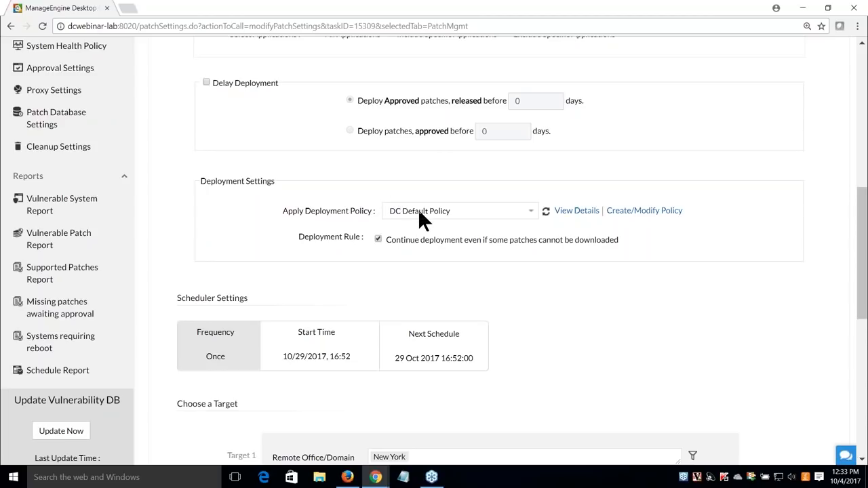
left_click(418, 209)
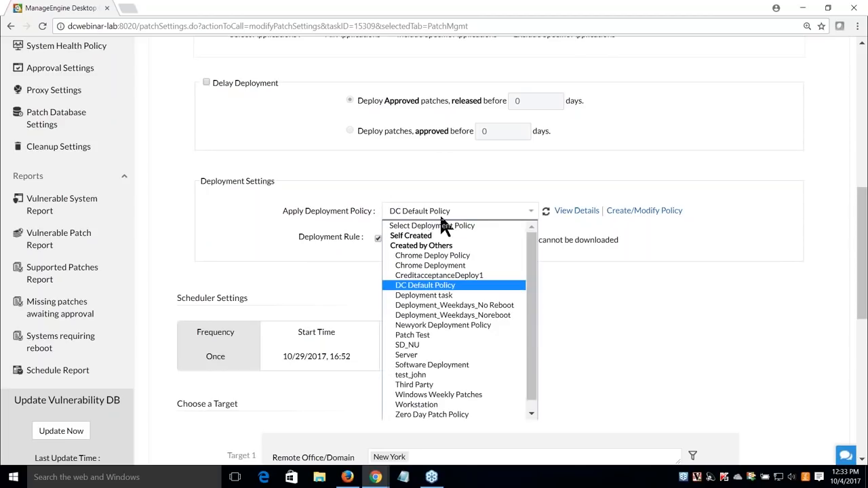
View the DC Default Policy details
left_click(576, 211)
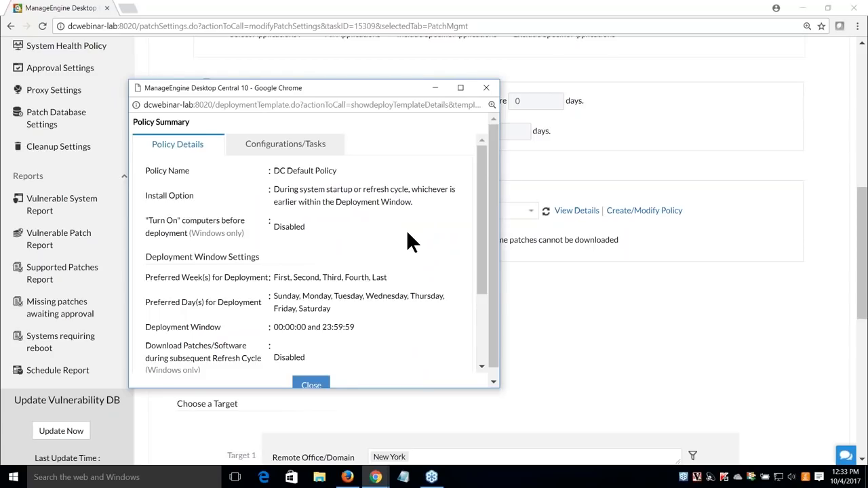
scroll(348, 296, "down", 1)
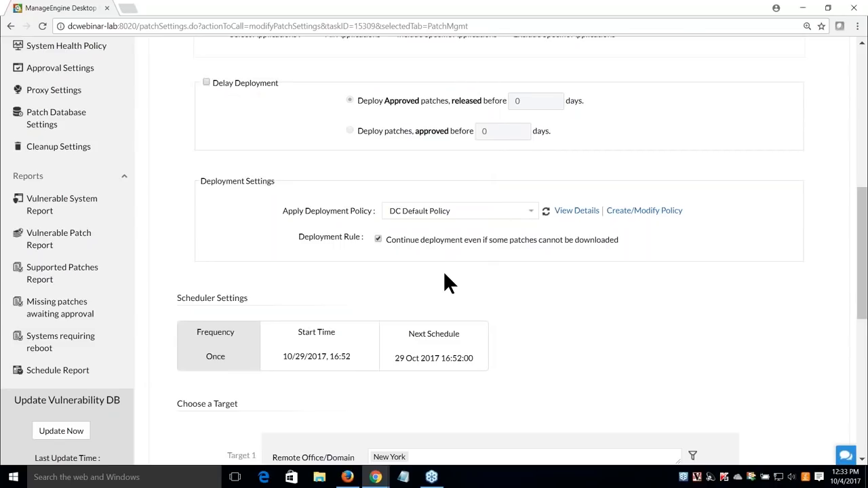
scroll(442, 278, "down", 2)
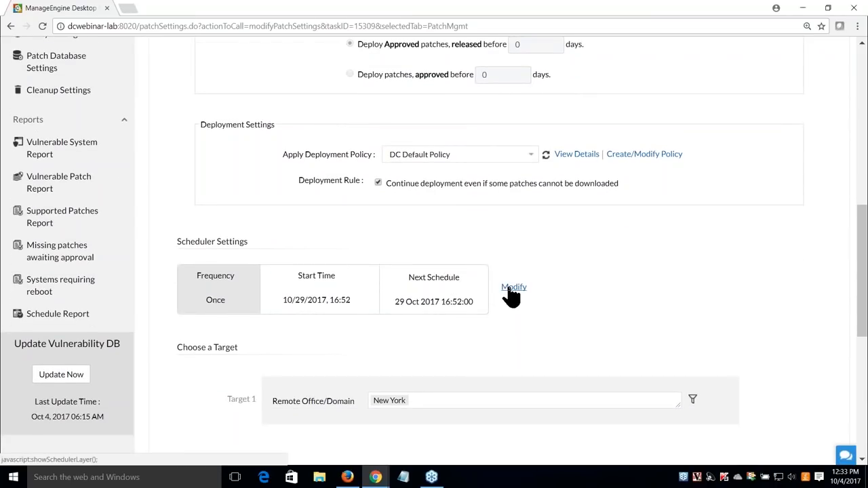
Schedule the task weekly on Friday at 11:00
left_click(514, 288)
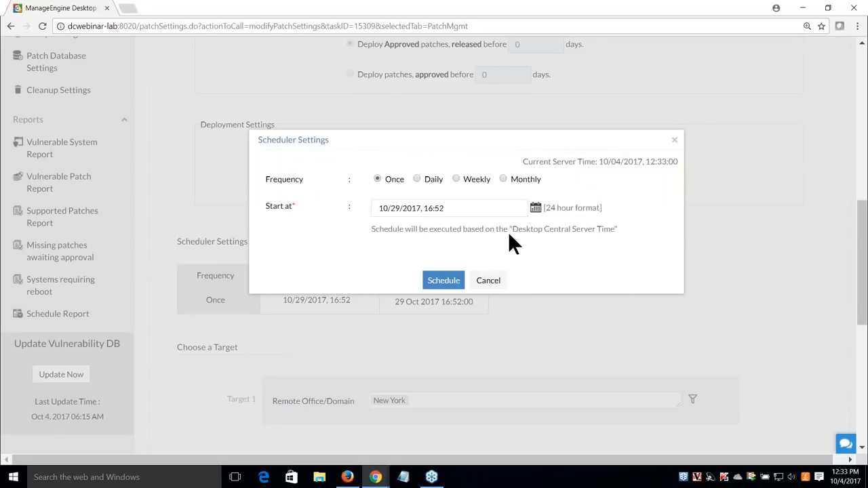
left_click(417, 179)
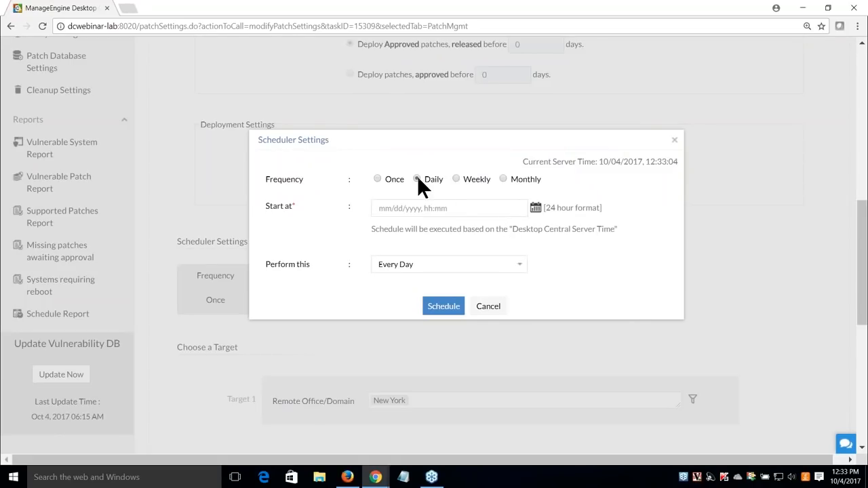
left_click(456, 179)
left_click(503, 179)
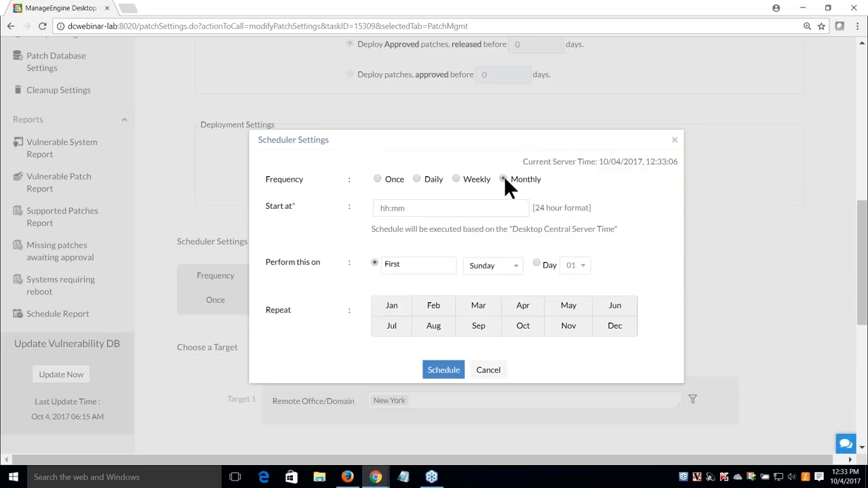
left_click(455, 179)
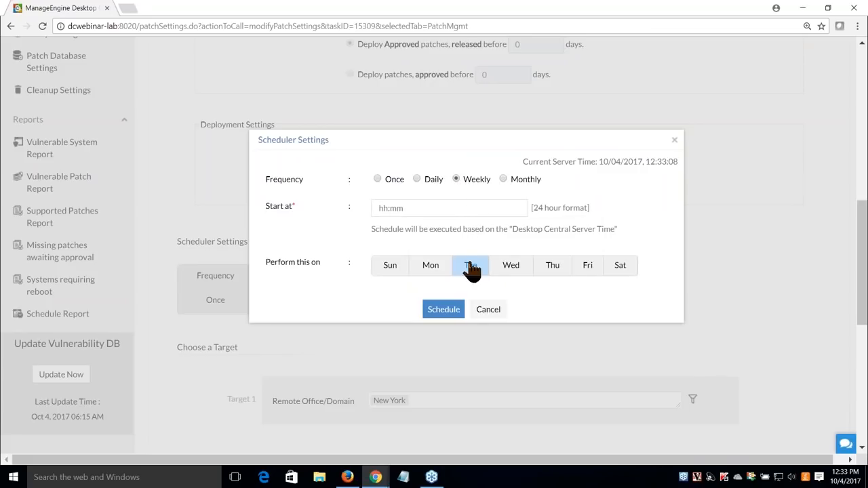
left_click(585, 270)
left_click(429, 207)
type("11:00")
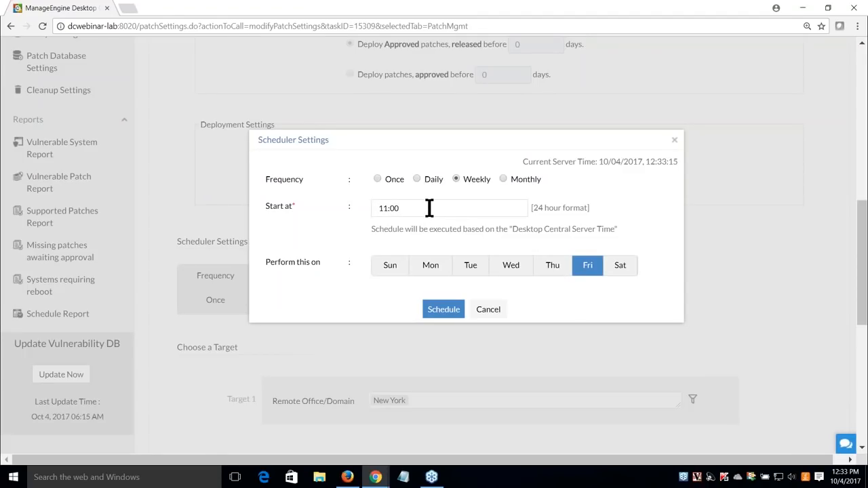
left_click(447, 307)
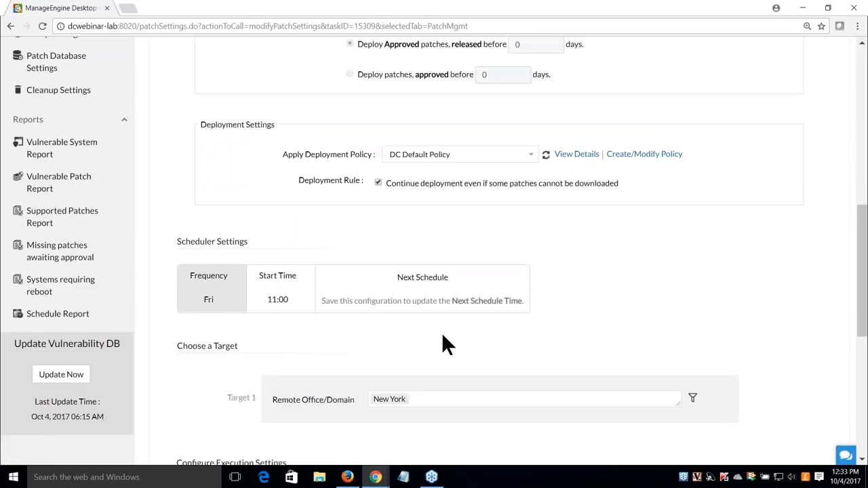
Add London and San Francisco as target remote offices alongside New York
scroll(417, 325, "down", 2)
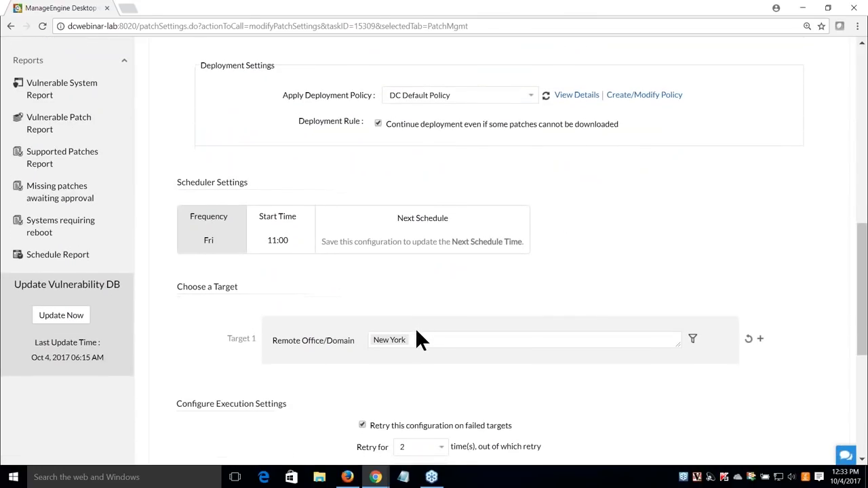
left_click(424, 289)
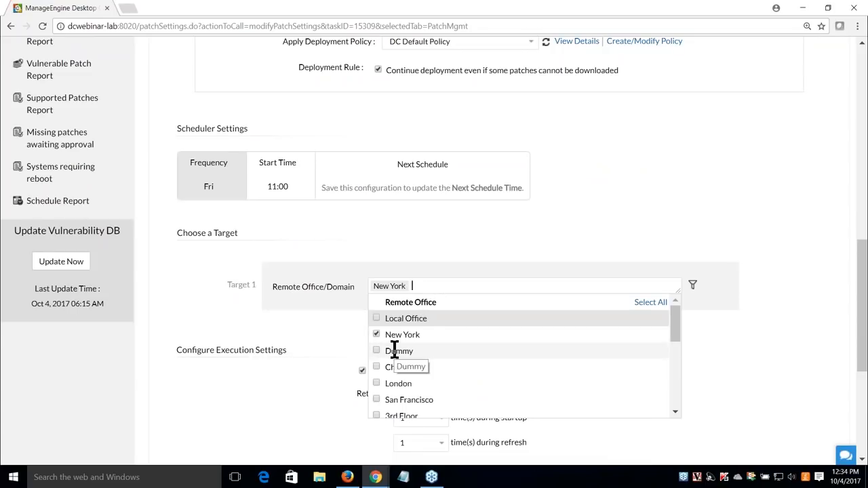
scroll(394, 345, "down", 1)
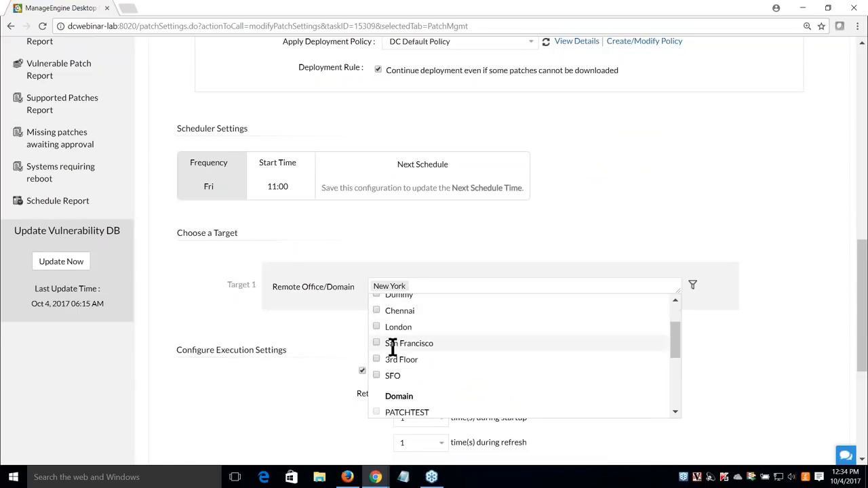
scroll(393, 345, "up", 1)
left_click(377, 383)
left_click(377, 399)
left_click(322, 345)
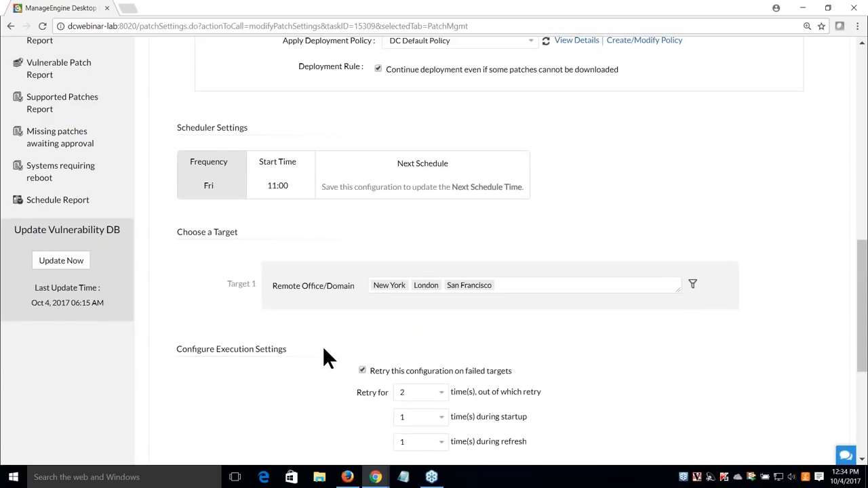
Review the retry-on-failed-targets settings of the task
scroll(323, 345, "down", 2)
scroll(323, 353, "down", 2)
left_click_drag(375, 146, 501, 146)
left_click(556, 263)
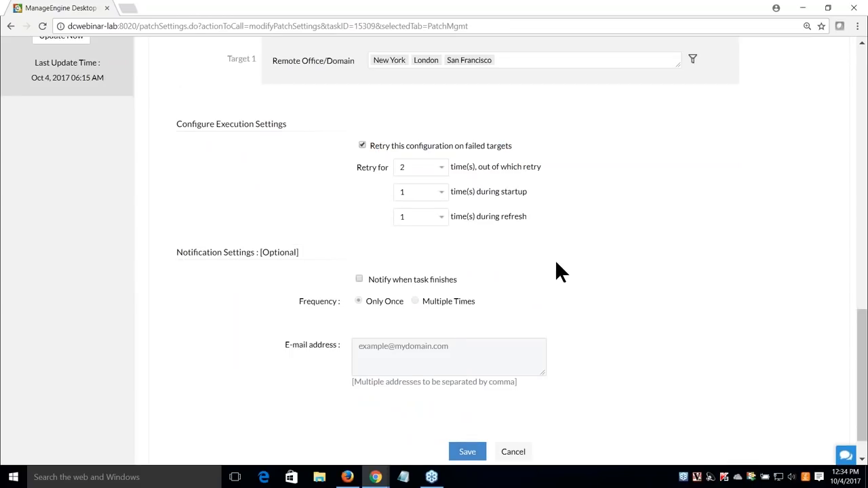
left_click_drag(400, 148, 515, 142)
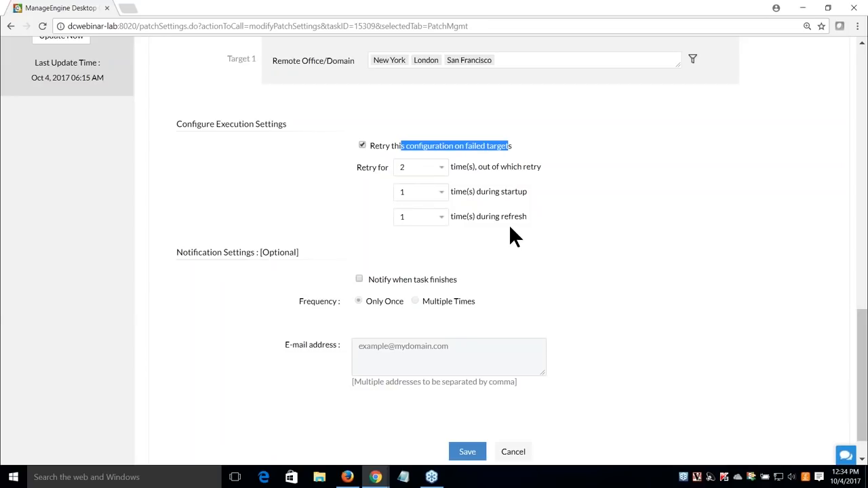
left_click(492, 246)
Save the task with completion notification off, then play the Zoho Show deck full screen
scroll(344, 279, "down", 1)
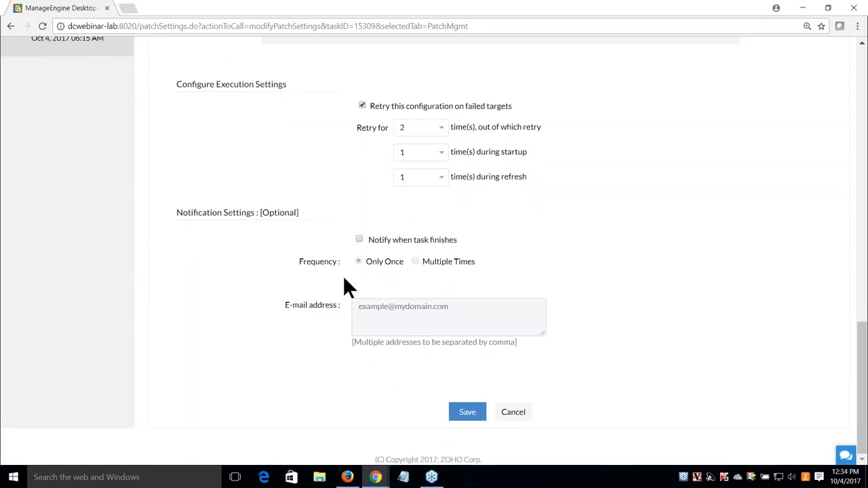
left_click(359, 240)
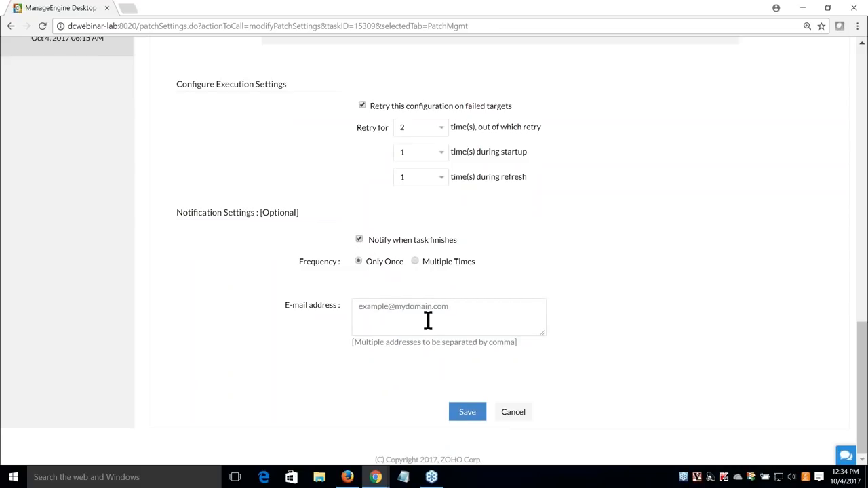
left_click(360, 239)
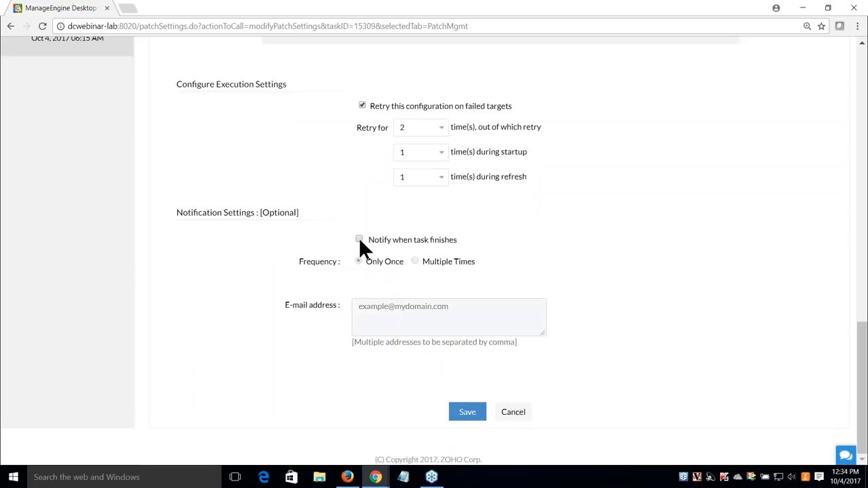
scroll(347, 356, "up", 14)
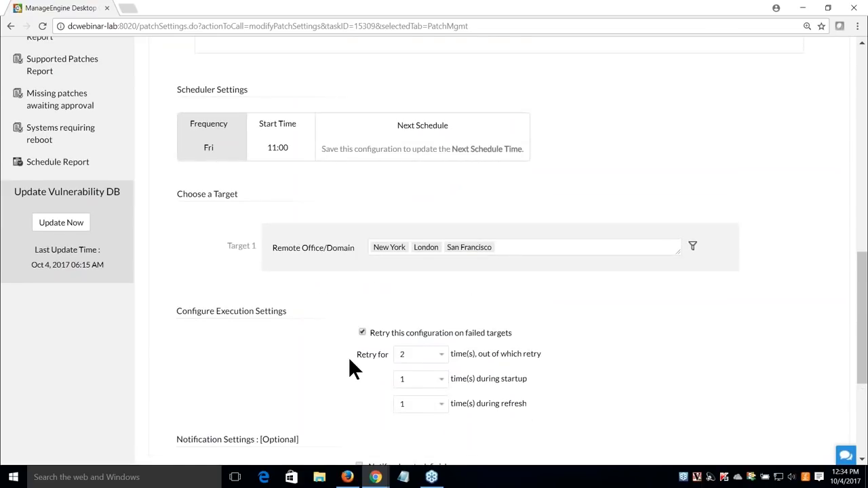
left_click(68, 187)
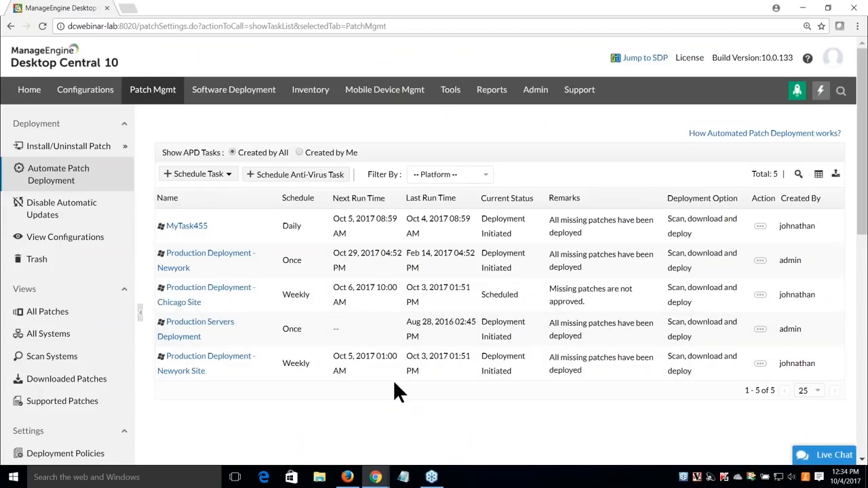
key("alt+Tab")
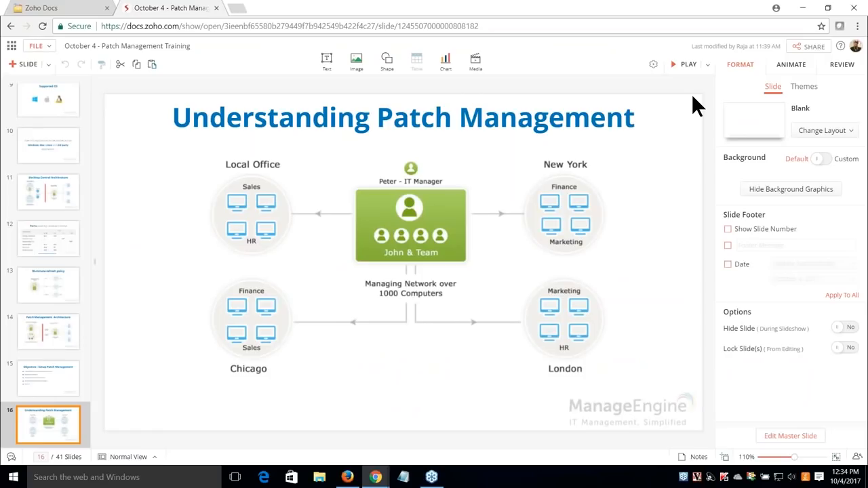
left_click(686, 64)
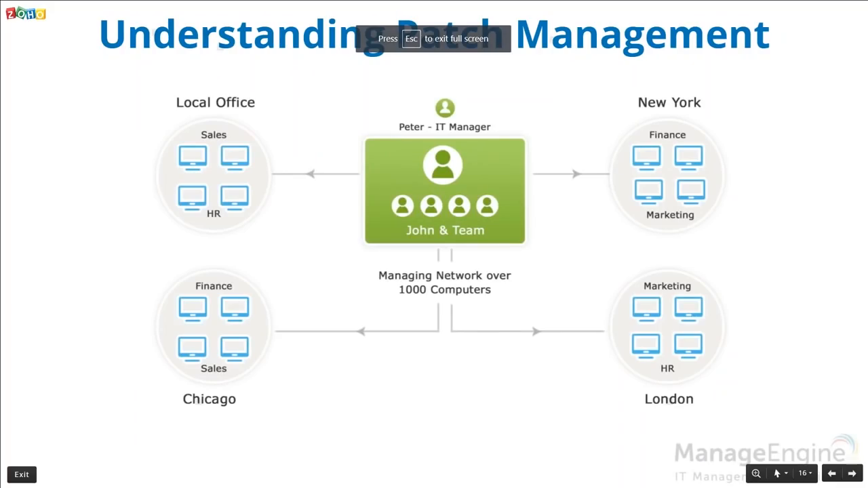
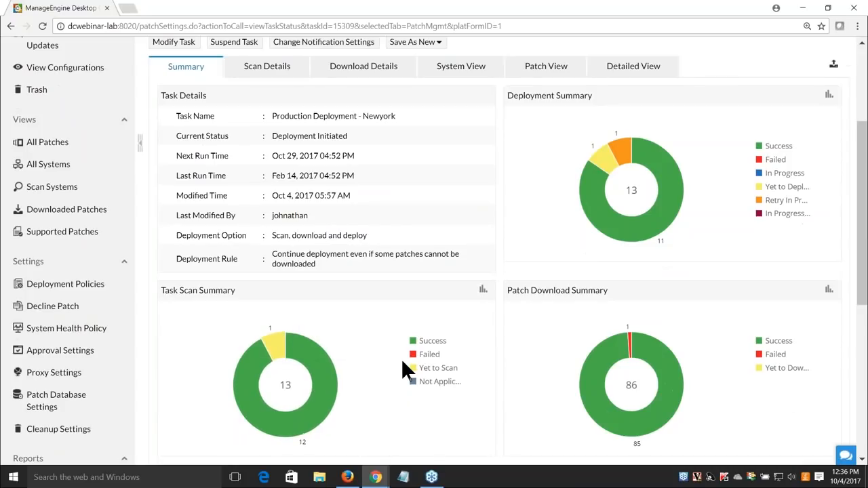
Scroll back up the Summary of the Production Deployment - Newyork task, showing 11 of 13 computers successful
scroll(651, 326, "up", 3)
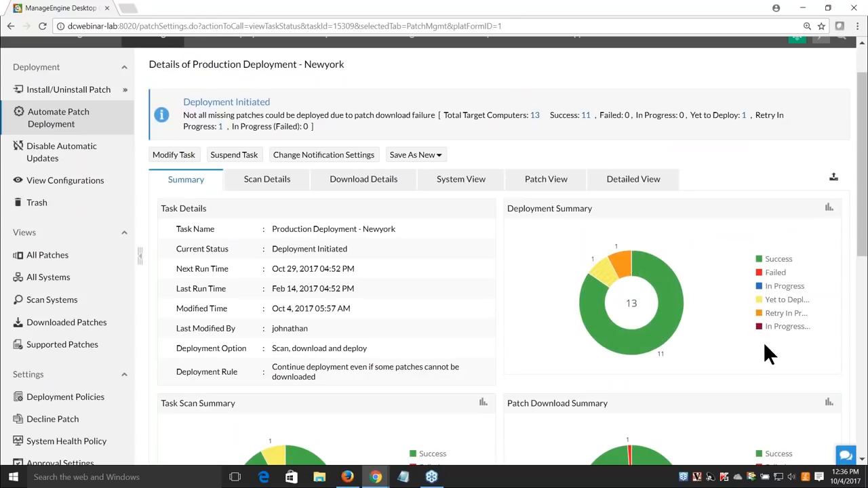
left_click(270, 180)
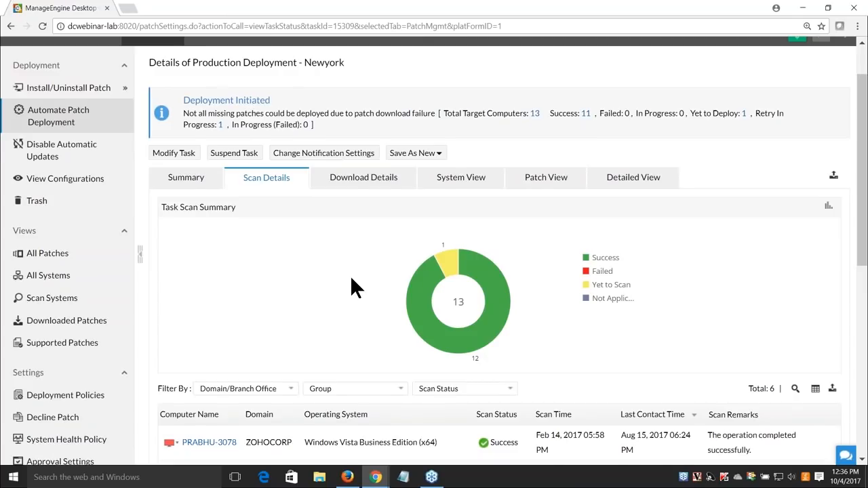
scroll(350, 275, "down", 1)
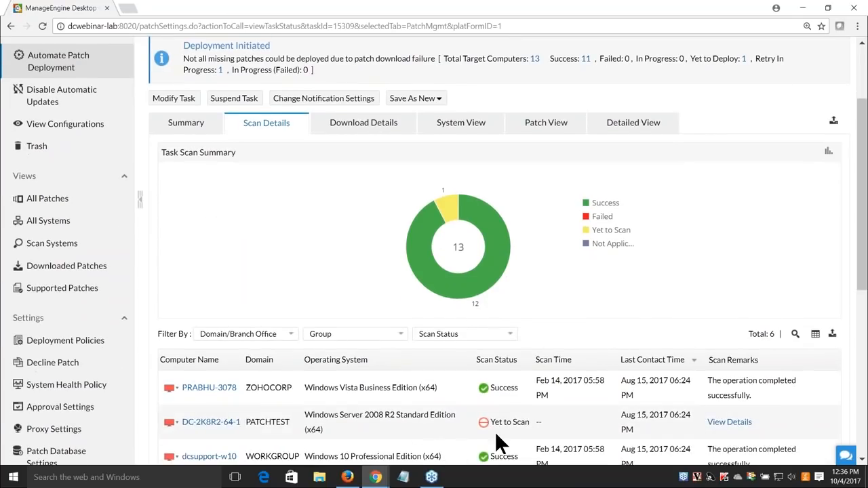
left_click(370, 129)
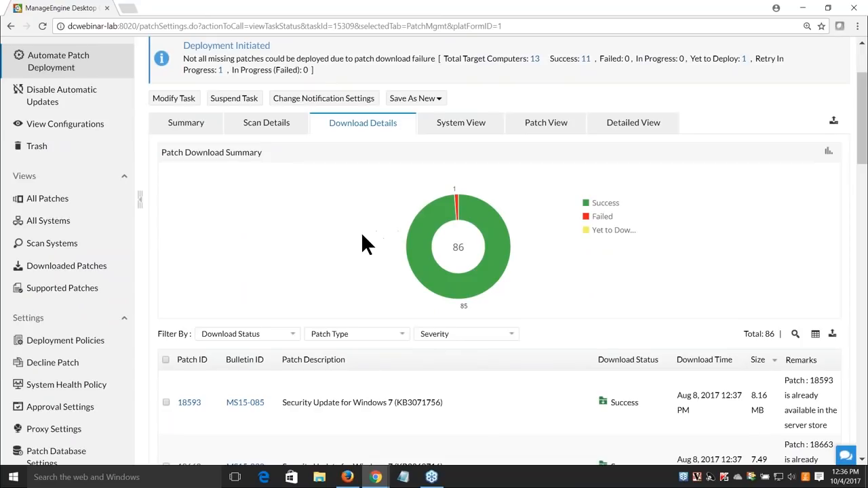
scroll(378, 224, "down", 1)
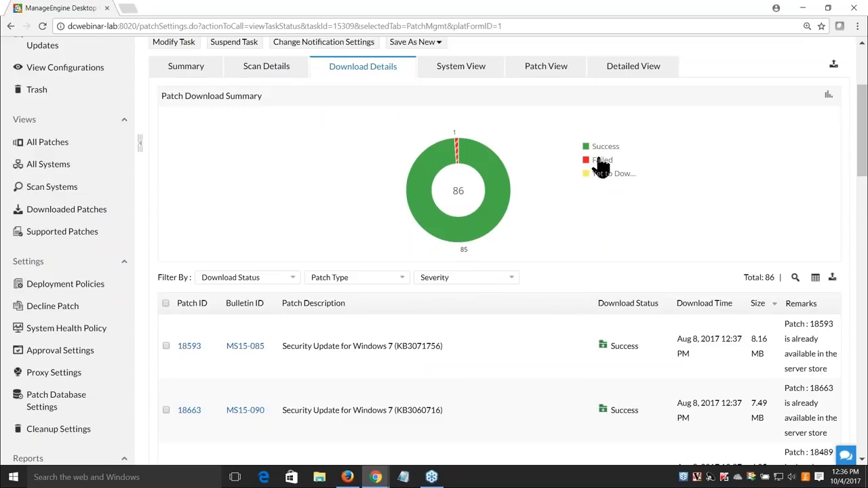
left_click(469, 80)
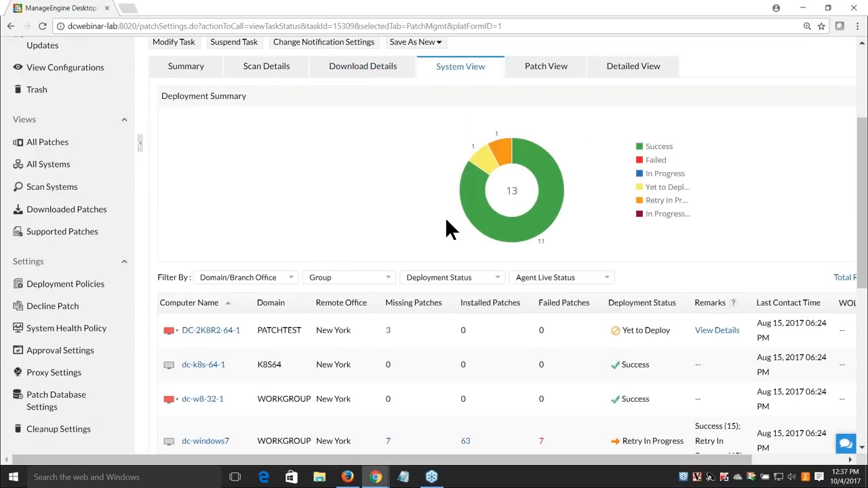
mouse_move(520, 246)
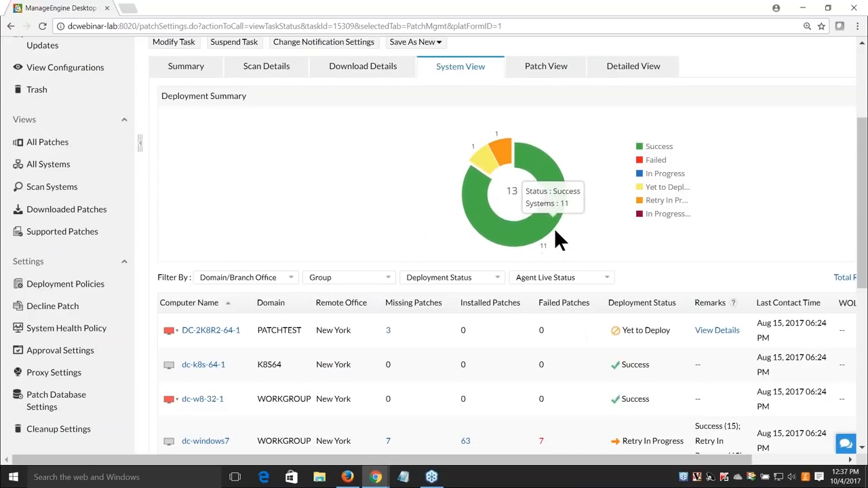
mouse_move(488, 162)
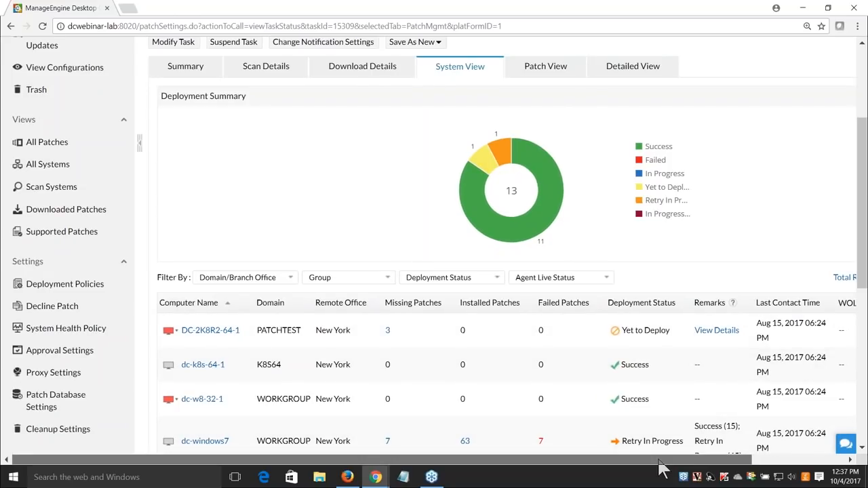
left_click(195, 80)
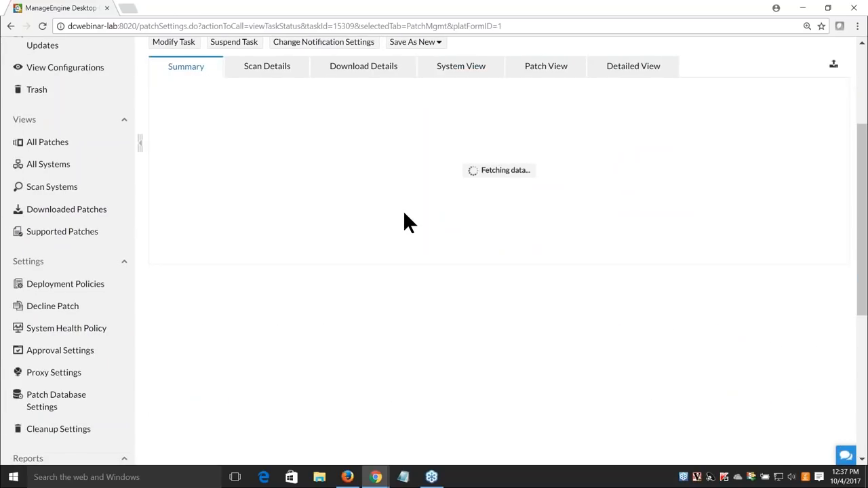
scroll(525, 258, "up", 2)
scroll(526, 269, "up", 1)
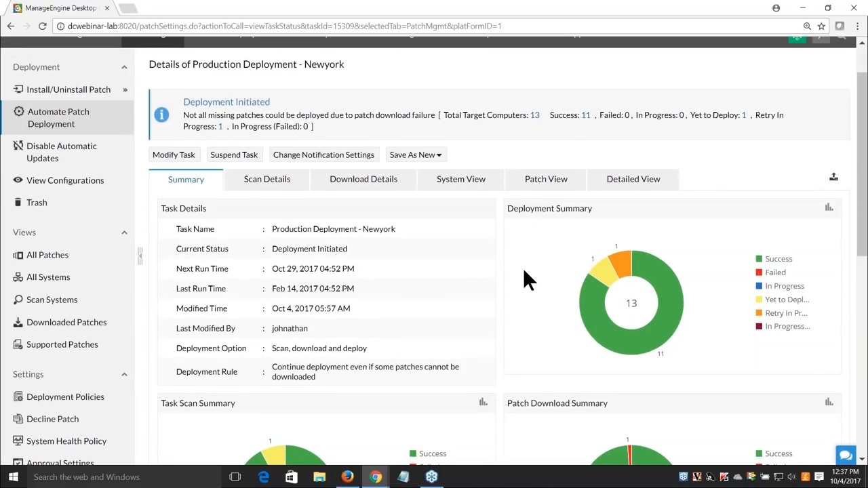
scroll(523, 267, "down", 3)
scroll(587, 290, "up", 2)
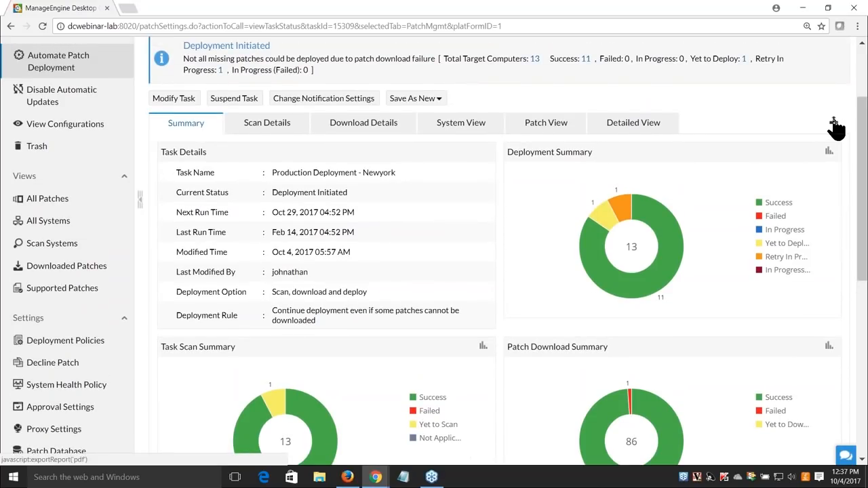
Check per-computer deployment status and its PDF/CSV/XLSX export options, then return to the Automate Patch Deployment list
left_click(446, 129)
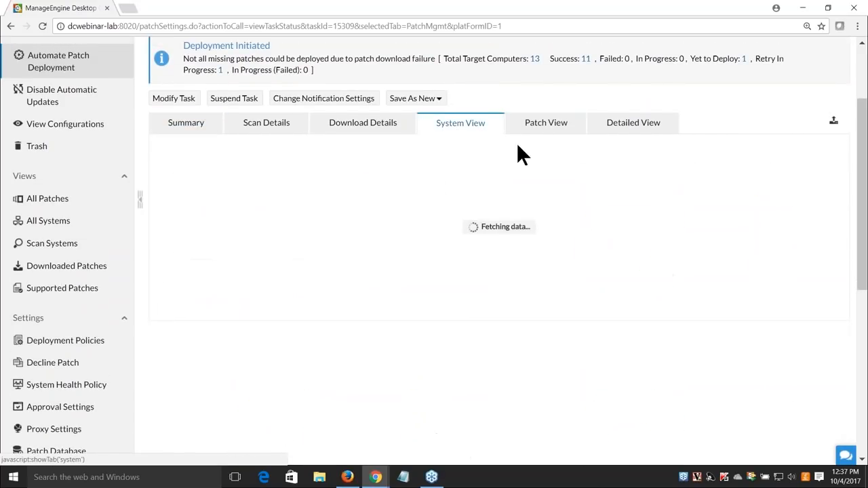
left_click_drag(742, 460, 842, 462)
left_click(833, 334)
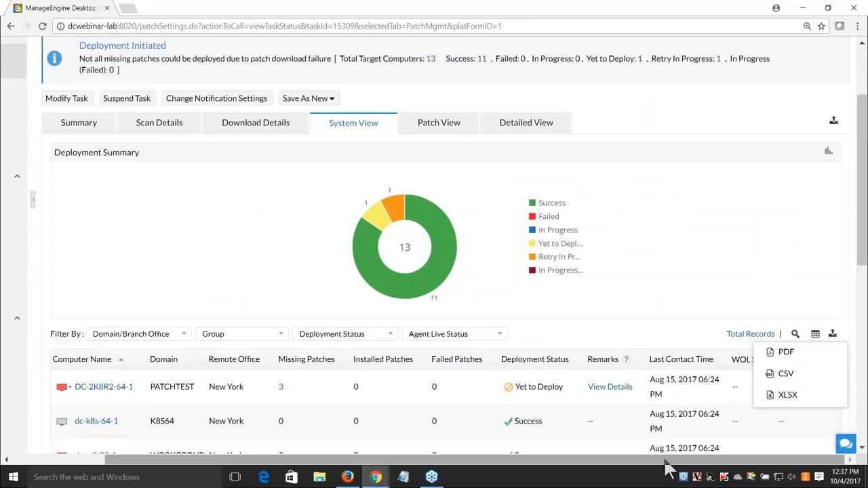
left_click(70, 80)
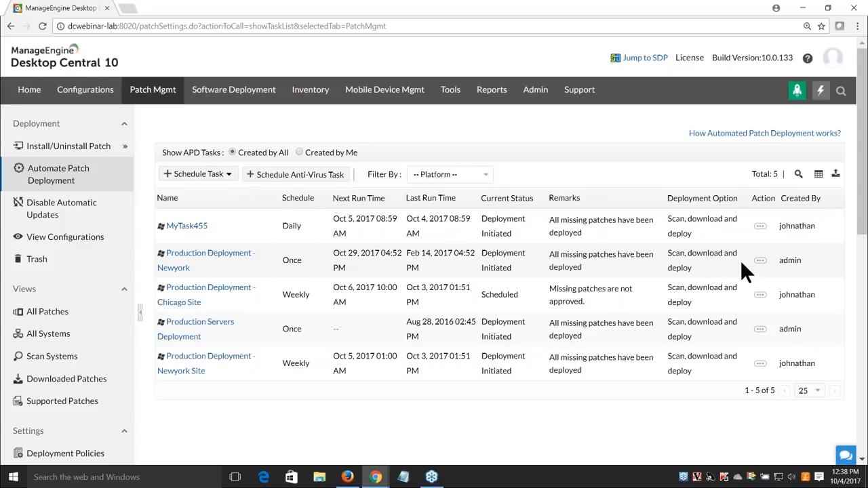
left_click(760, 261)
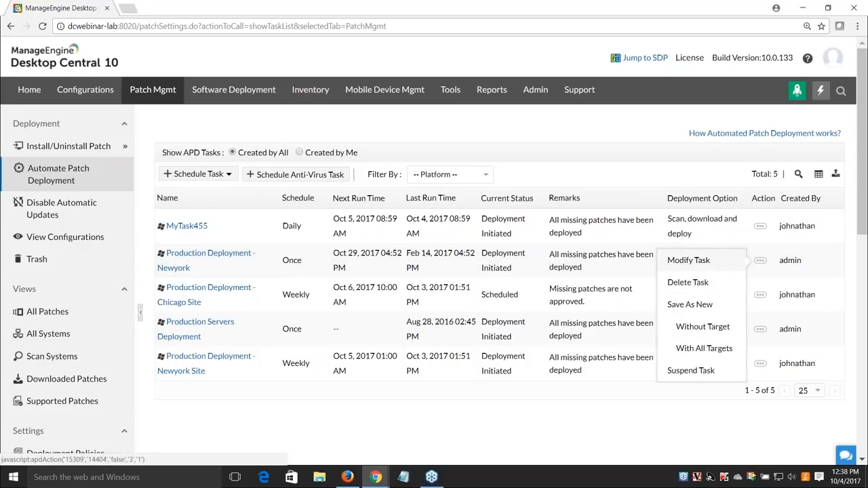
left_click(706, 264)
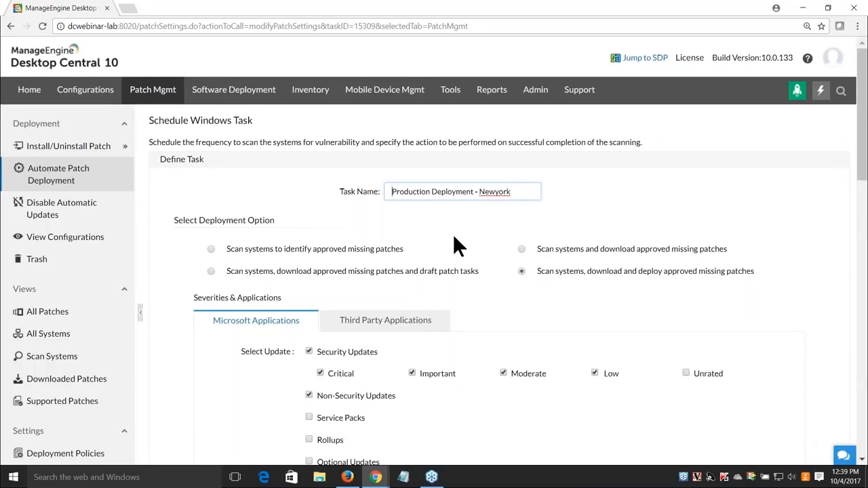
scroll(453, 234, "down", 2)
scroll(452, 234, "down", 10)
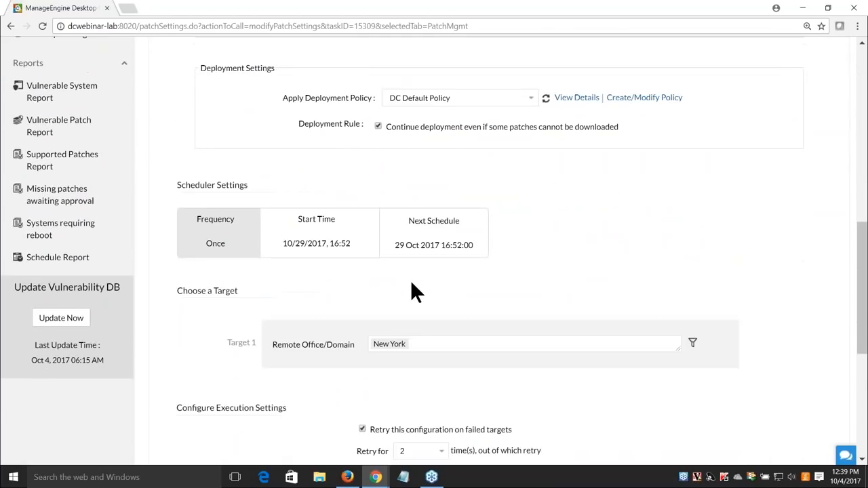
scroll(402, 286, "down", 4)
left_click_drag(177, 214, 299, 215)
left_click(358, 238)
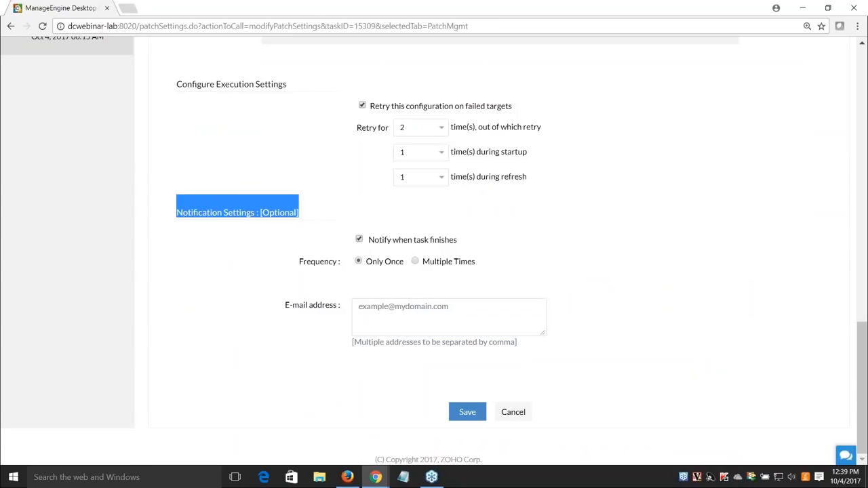
left_click(308, 285)
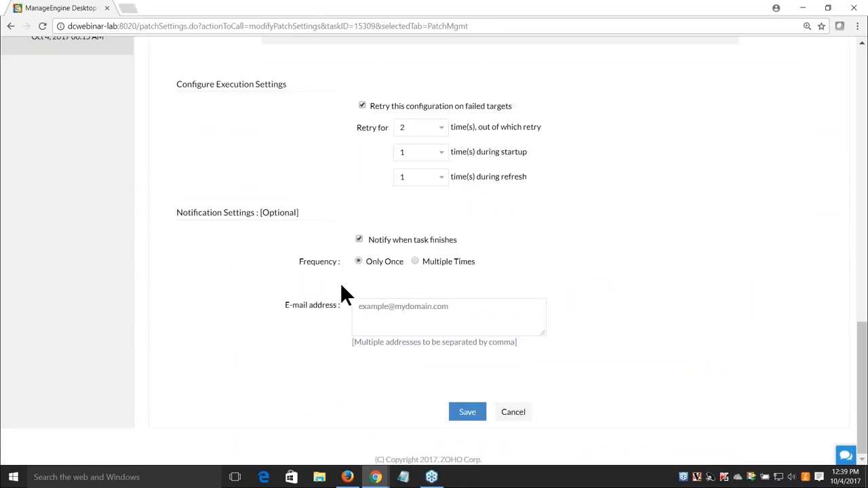
left_click(415, 261)
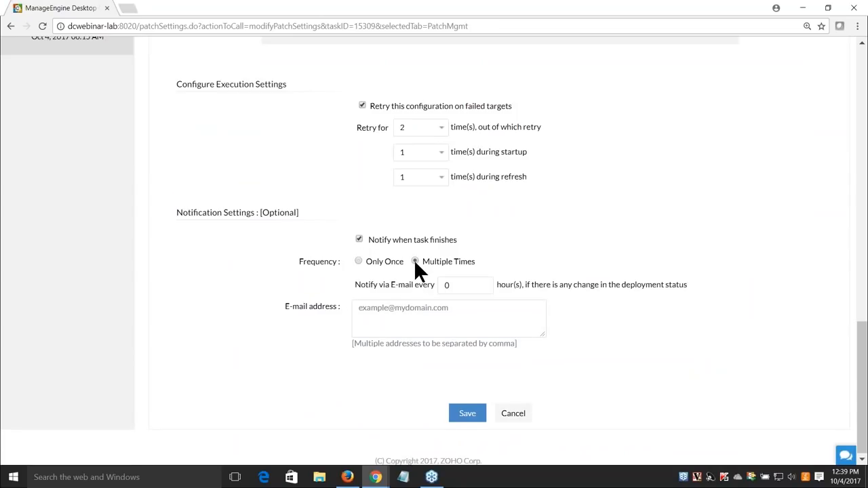
left_click(376, 332)
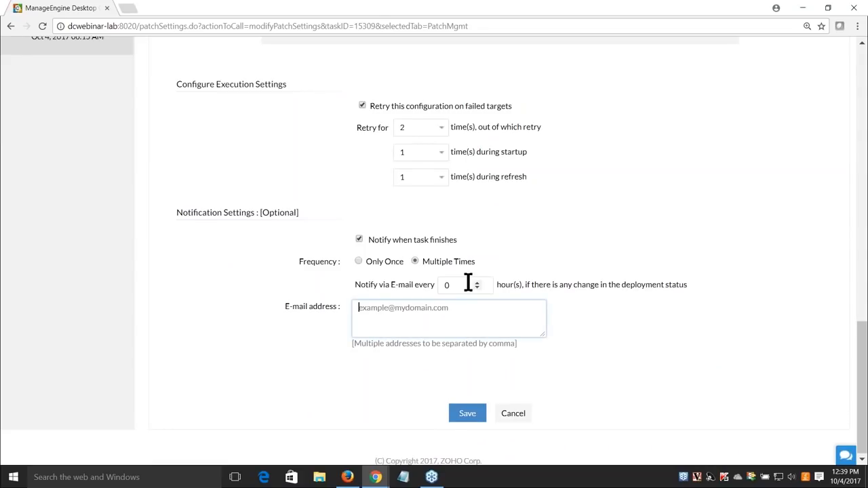
left_click_drag(477, 271, 415, 263)
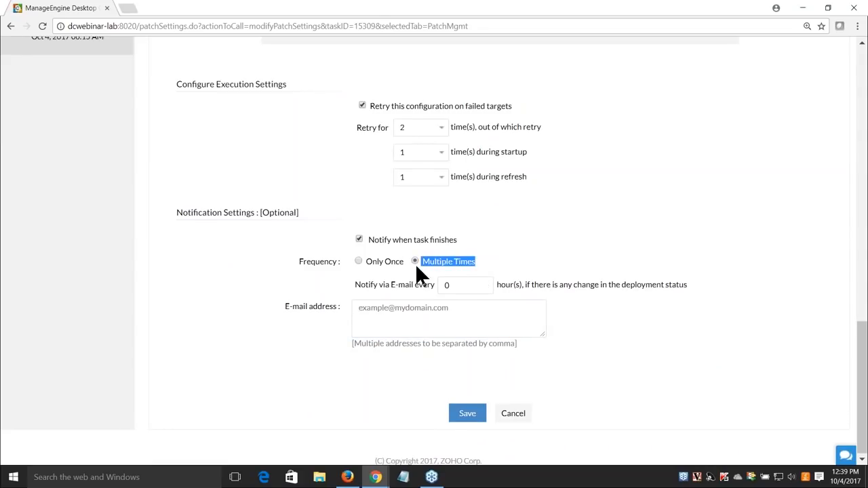
left_click(448, 287)
type("2")
left_click(500, 332)
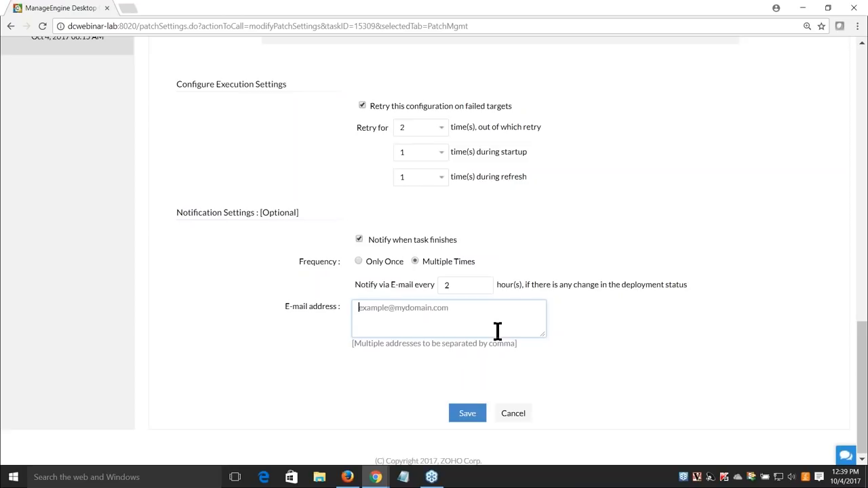
left_click(476, 287)
left_click(466, 312)
scroll(432, 333, "up", 1)
scroll(439, 341, "down", 1)
scroll(261, 341, "up", 4)
scroll(146, 278, "up", 7)
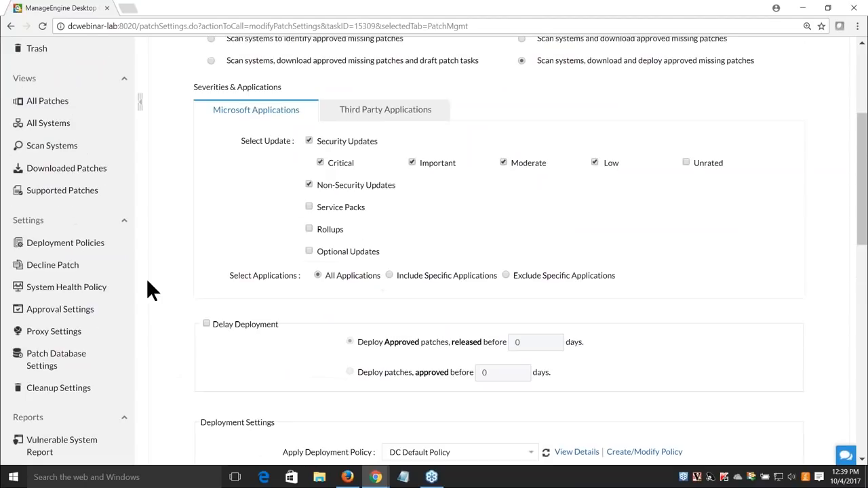
left_click(73, 194)
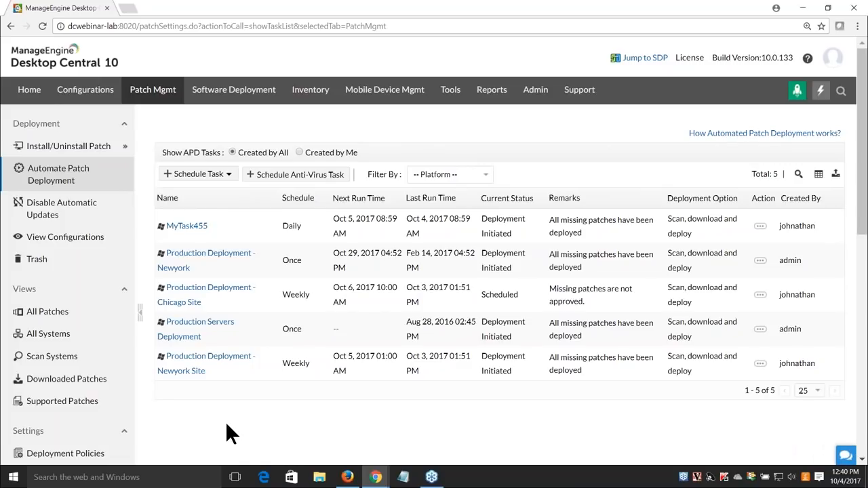
Browse the Vulnerable, Healthy and Managed Systems tabs of All Systems, ending on all 203 systems
left_click(71, 346)
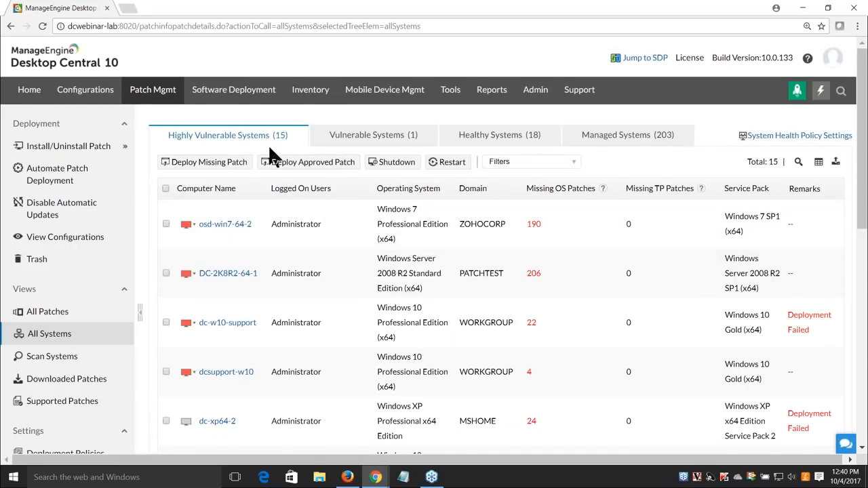
left_click(358, 144)
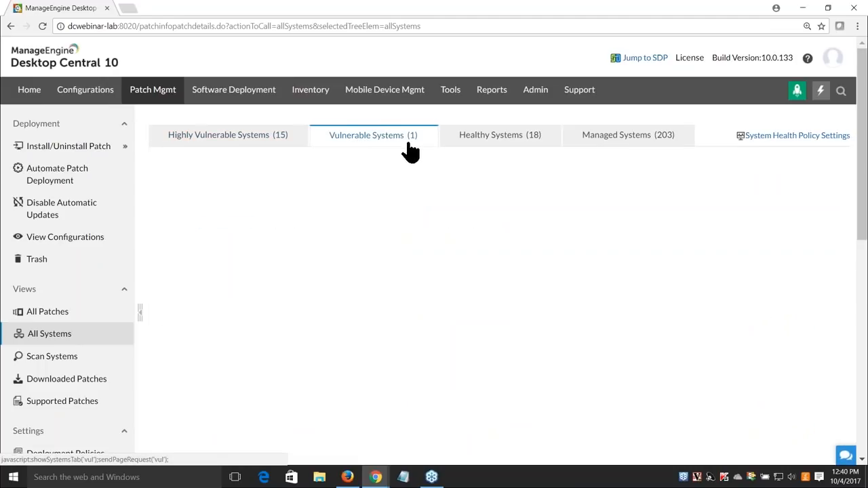
left_click(495, 148)
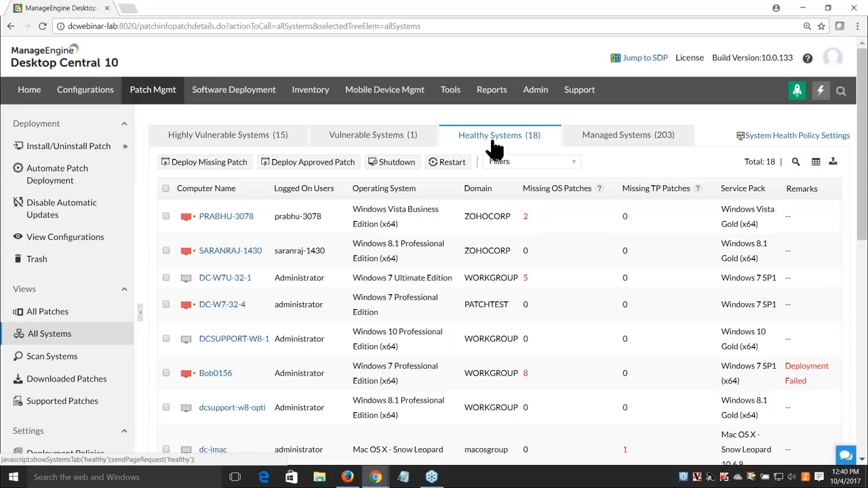
left_click(600, 152)
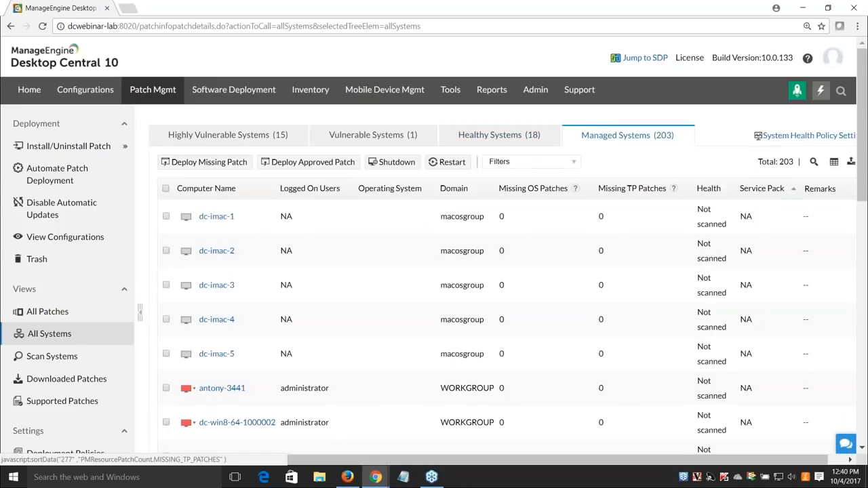
left_click_drag(655, 461, 673, 461)
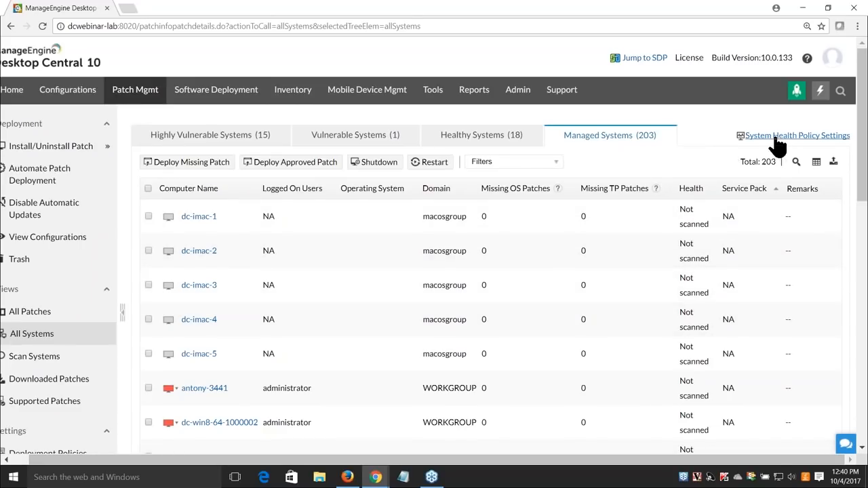
Inspect the Critical, Important, Moderate and Low severity thresholds in System Health Policy without changing them
left_click(779, 139)
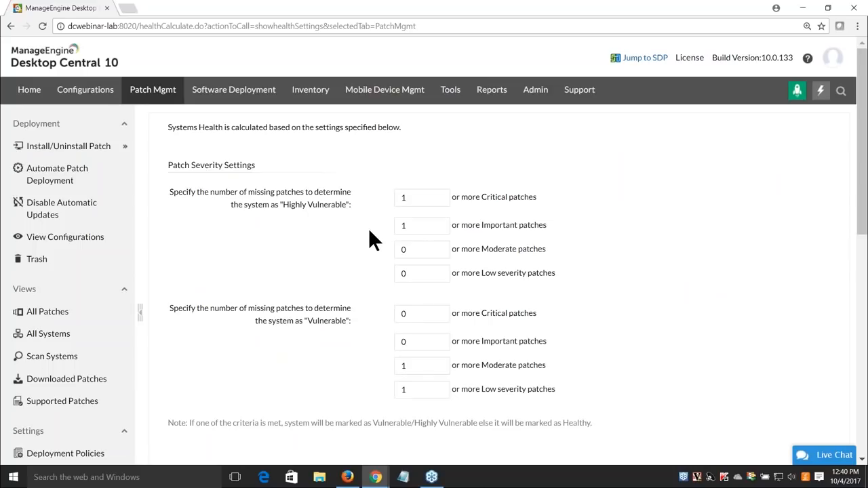
scroll(376, 223, "down", 2)
double_click(400, 141)
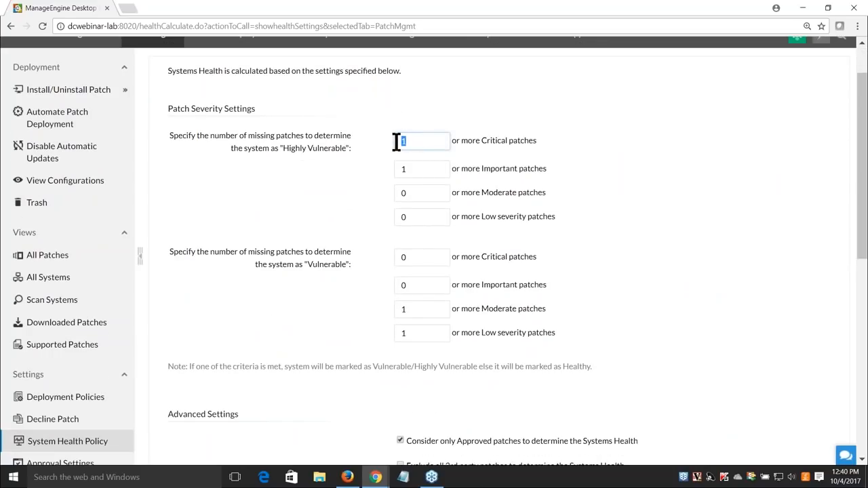
double_click(413, 170)
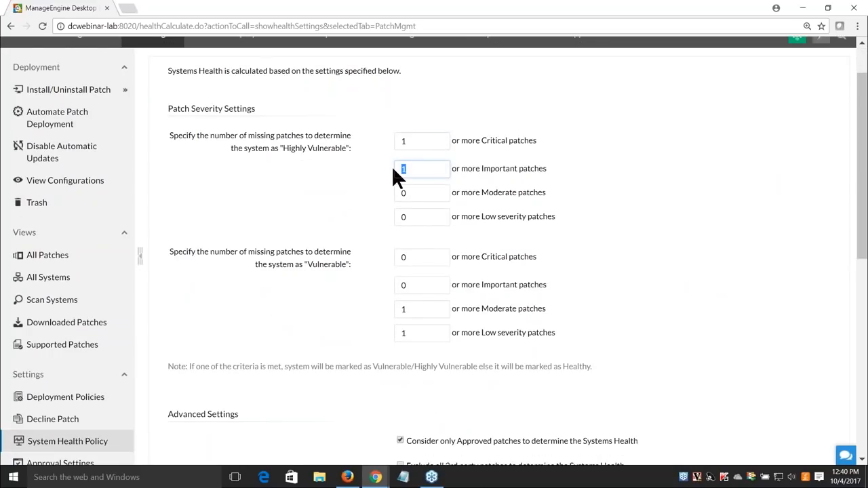
left_click(381, 188)
scroll(374, 197, "down", 1)
left_click_drag(411, 254, 345, 265)
left_click(344, 266)
left_click_drag(415, 276, 377, 275)
left_click(337, 263)
Toggle Exclude 3rd party patches on and back off, reload the policy, and return to All Systems
scroll(339, 250, "down", 1)
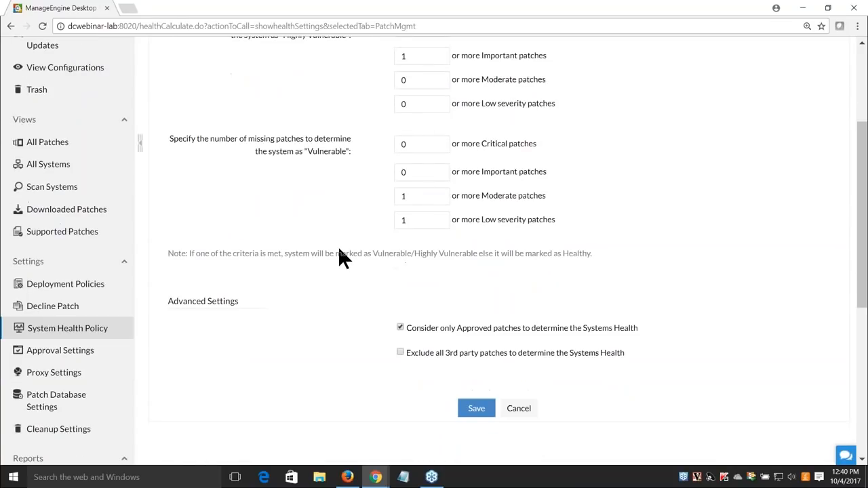
scroll(346, 264, "down", 1)
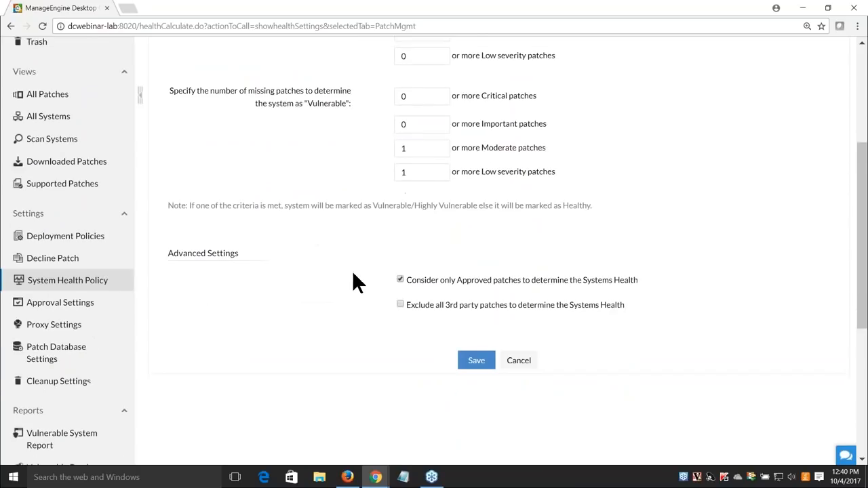
left_click(407, 296)
left_click_drag(411, 296, 581, 297)
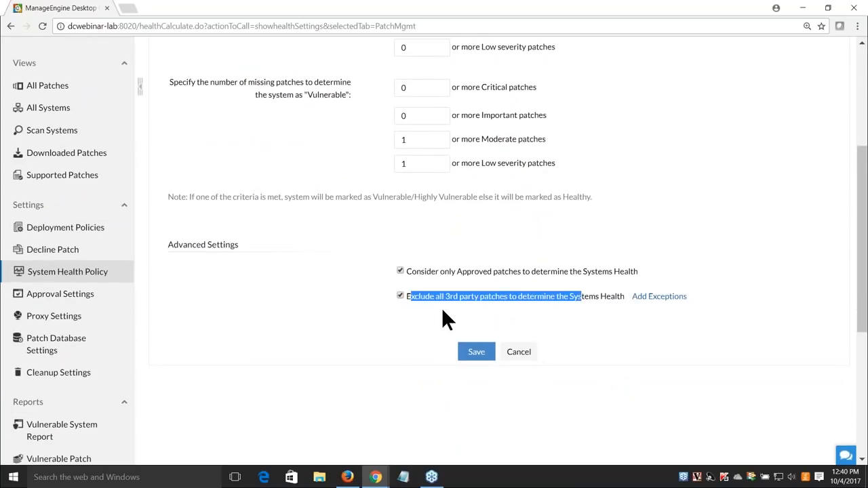
left_click(400, 296)
left_click(341, 318)
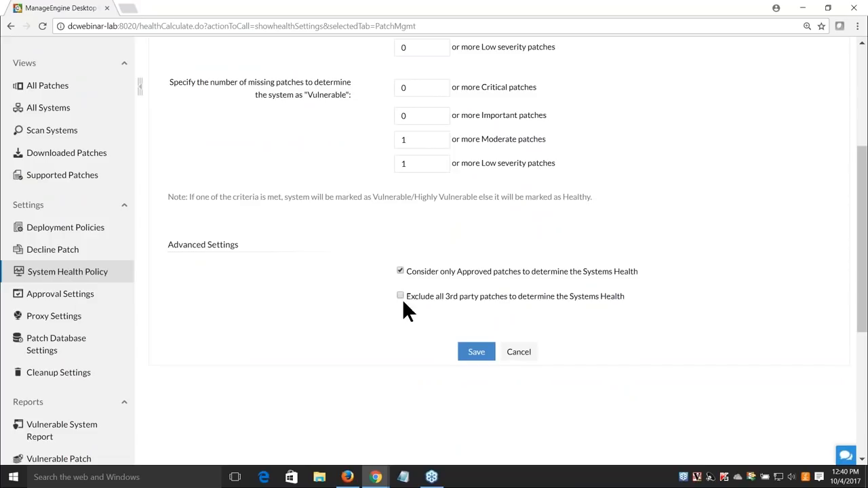
left_click_drag(427, 272, 591, 272)
left_click(404, 325)
scroll(407, 333, "up", 4)
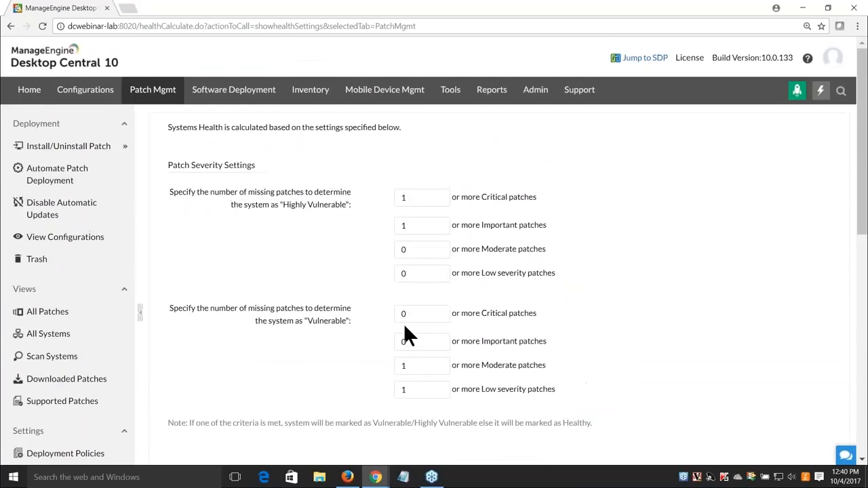
scroll(126, 353, "down", 3)
left_click(102, 330)
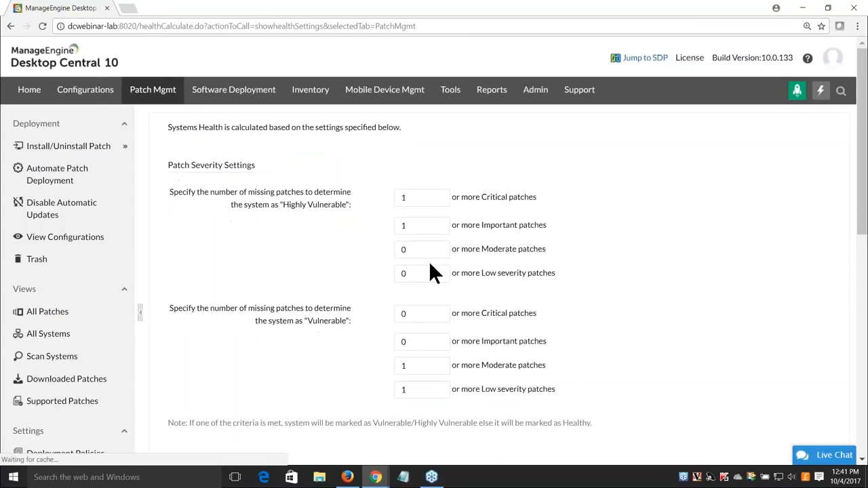
left_click(83, 337)
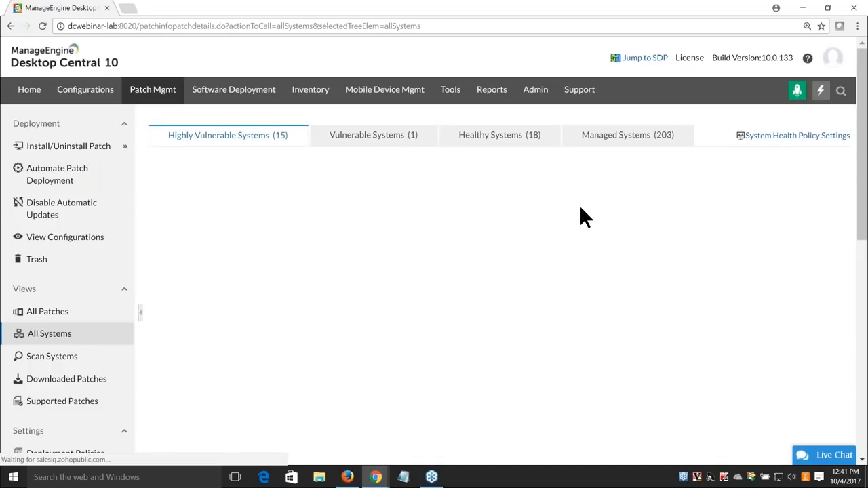
Sort the 203 managed systems by Health, glance at the export formats, and scroll down to Reports
left_click(637, 144)
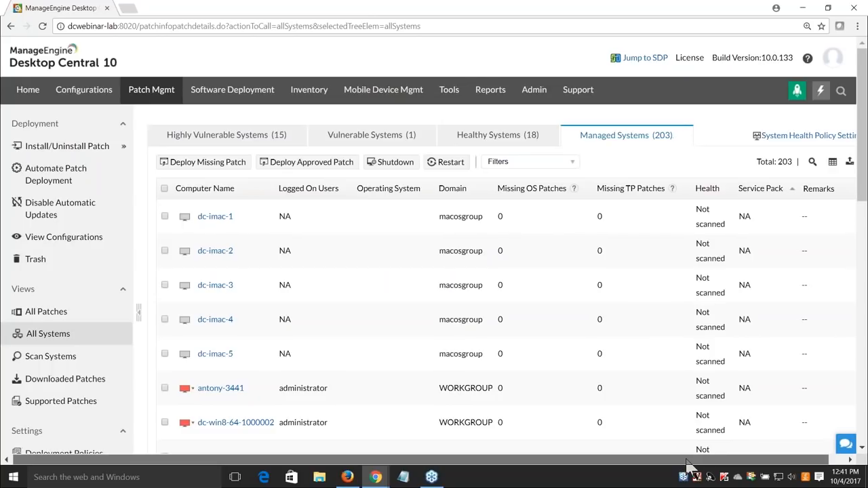
left_click_drag(686, 460, 706, 459)
left_click(691, 192)
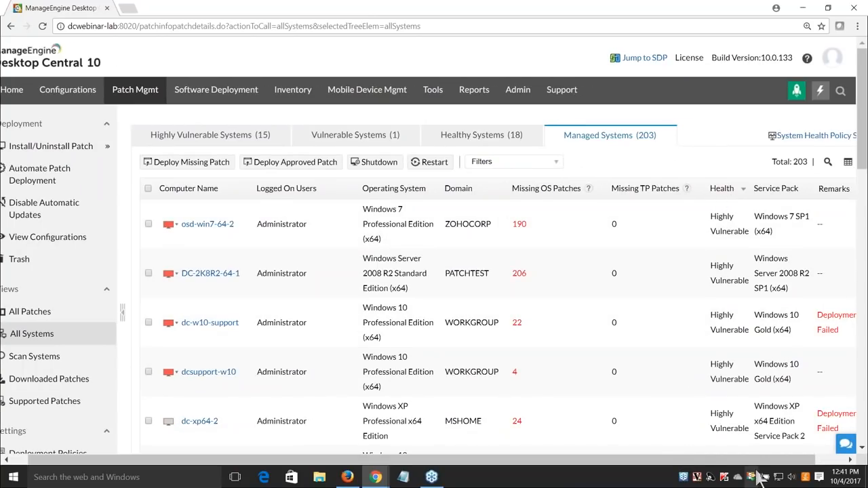
left_click_drag(757, 461, 790, 461)
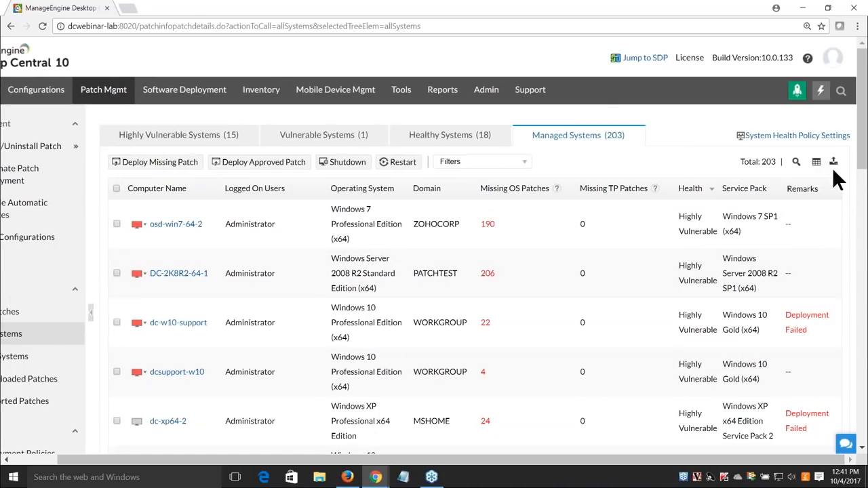
left_click(834, 164)
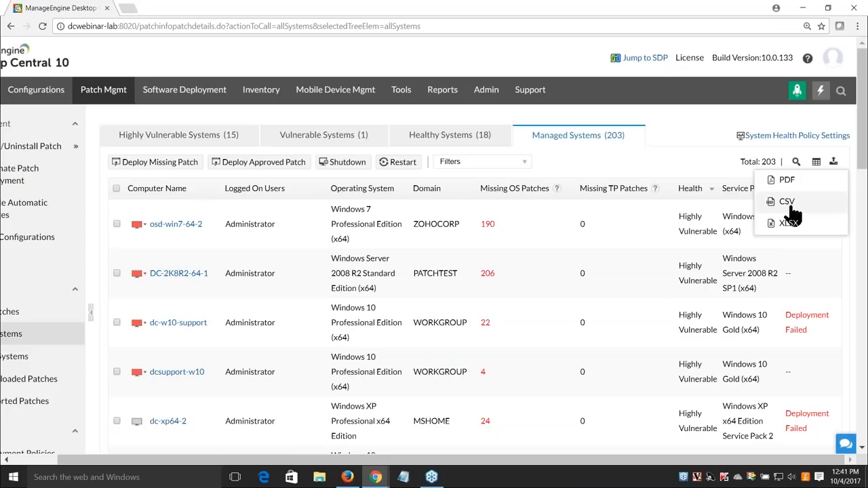
left_click(697, 134)
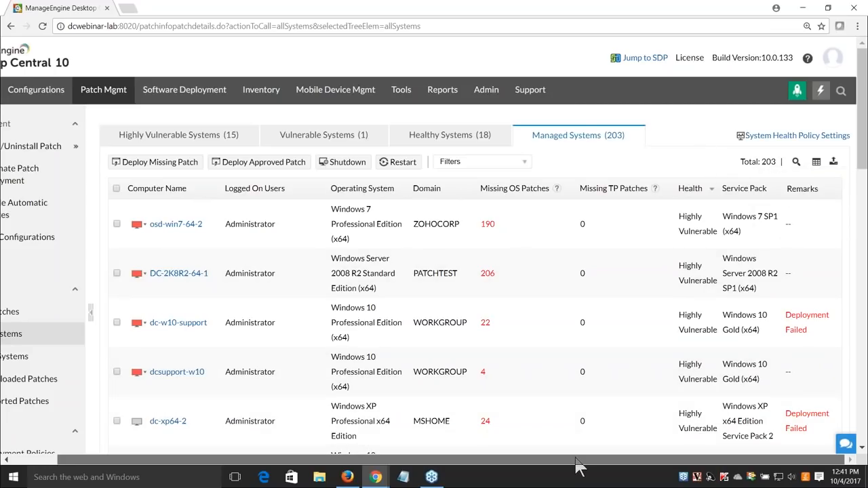
left_click_drag(575, 464, 458, 356)
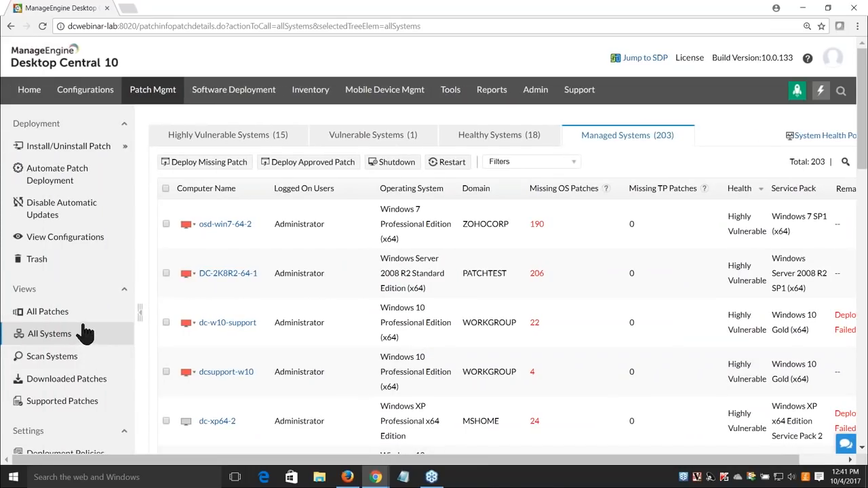
scroll(85, 327, "down", 3)
scroll(84, 329, "down", 1)
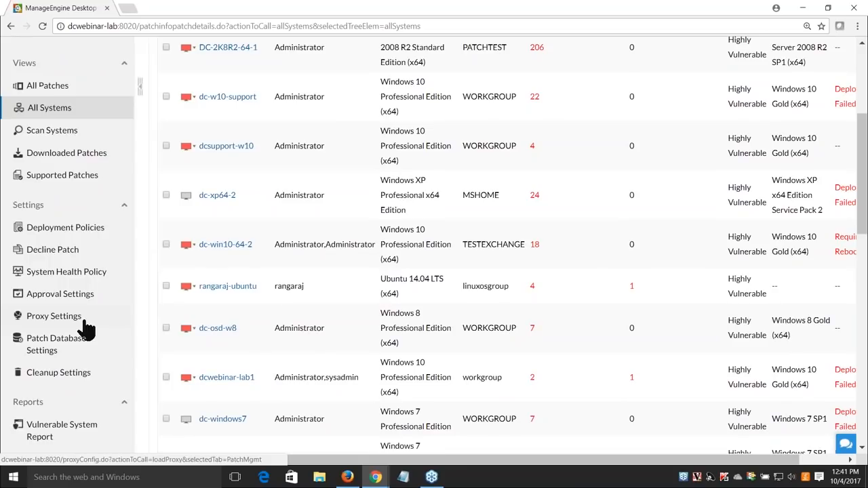
scroll(86, 329, "down", 4)
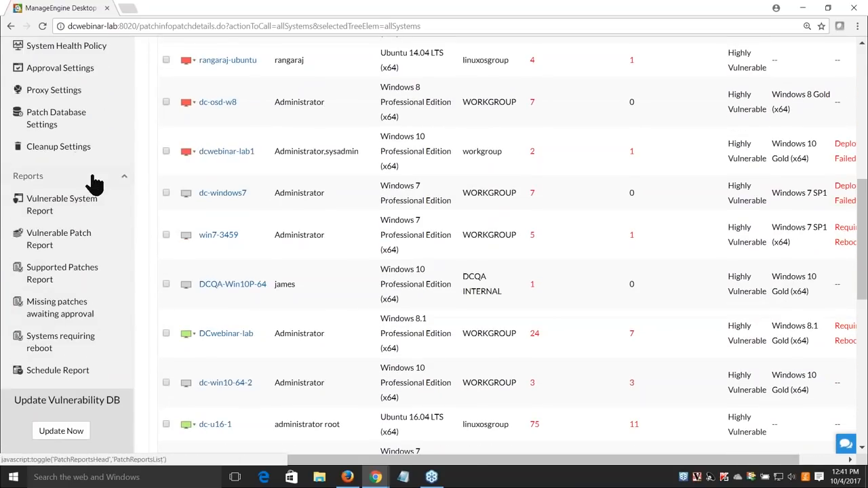
Start a new scheduled report named 'Patch WeeklyReport'
left_click(56, 377)
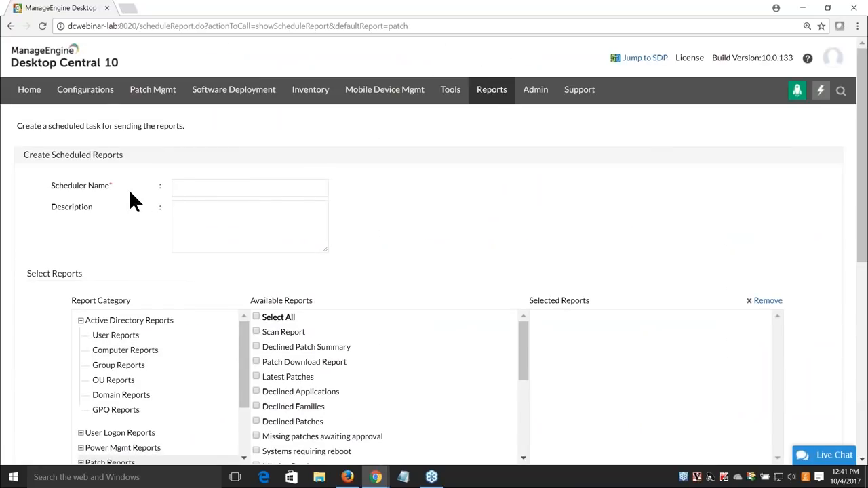
scroll(136, 192, "down", 1)
left_click(202, 130)
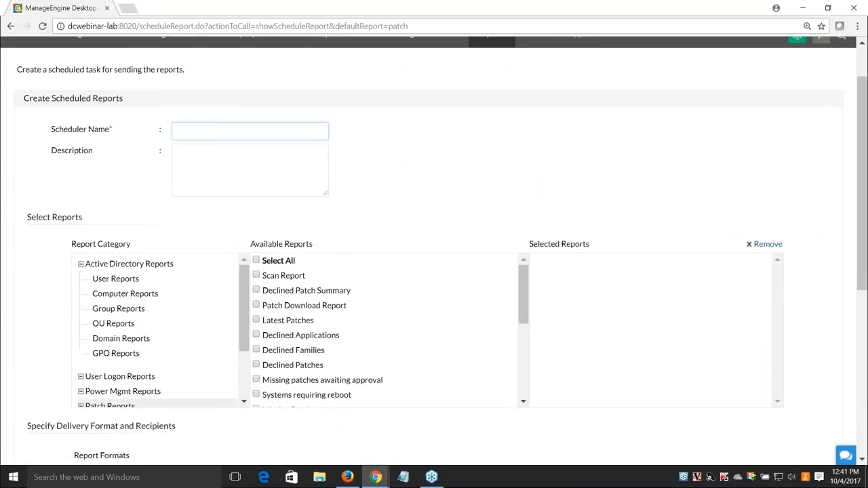
type("Patch WeeklyReport")
scroll(35, 307, "down", 2)
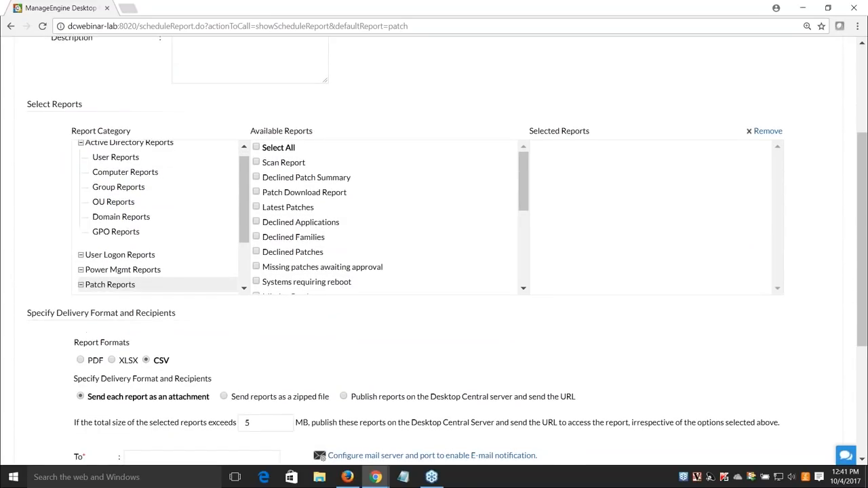
scroll(122, 237, "down", 1)
scroll(316, 244, "down", 1)
scroll(316, 244, "down", 3)
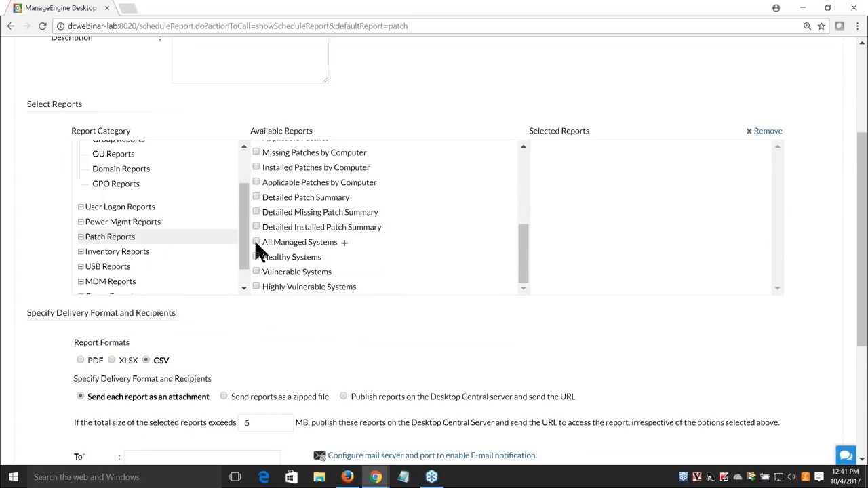
Add All Managed Systems filtered on Health Status equal to Highly Vulnerable, Vulnerable and Healthy
left_click(256, 242)
left_click(343, 244)
left_click(284, 248)
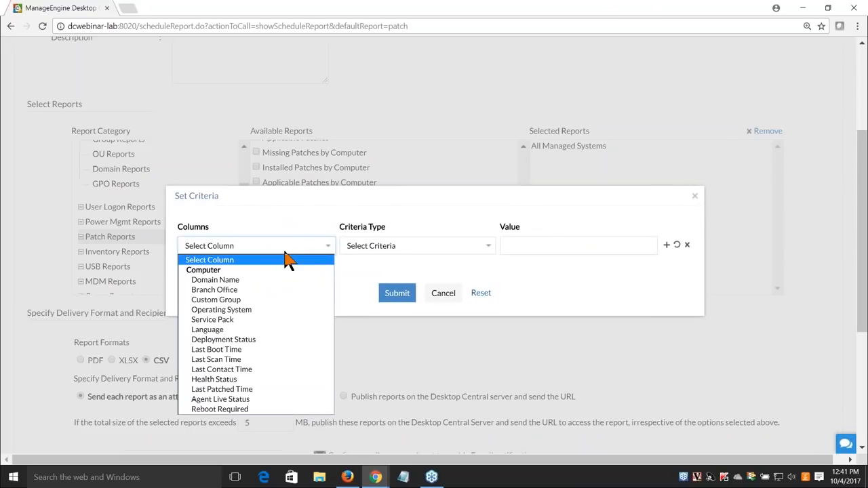
left_click(237, 379)
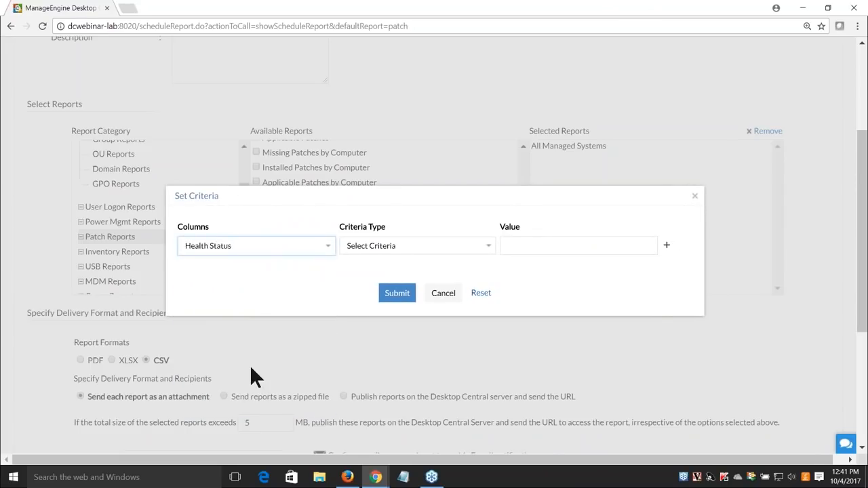
left_click(379, 255)
left_click(379, 271)
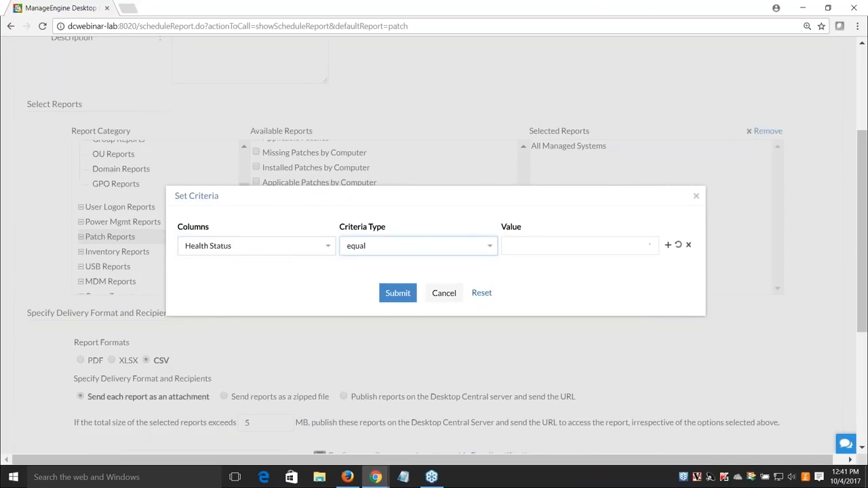
left_click(523, 245)
left_click(502, 281)
left_click(503, 296)
left_click(503, 310)
left_click(537, 408)
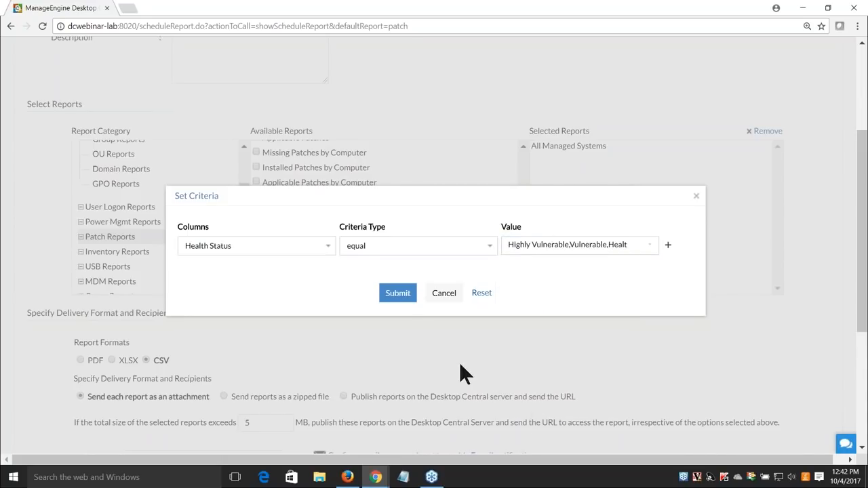
left_click(398, 292)
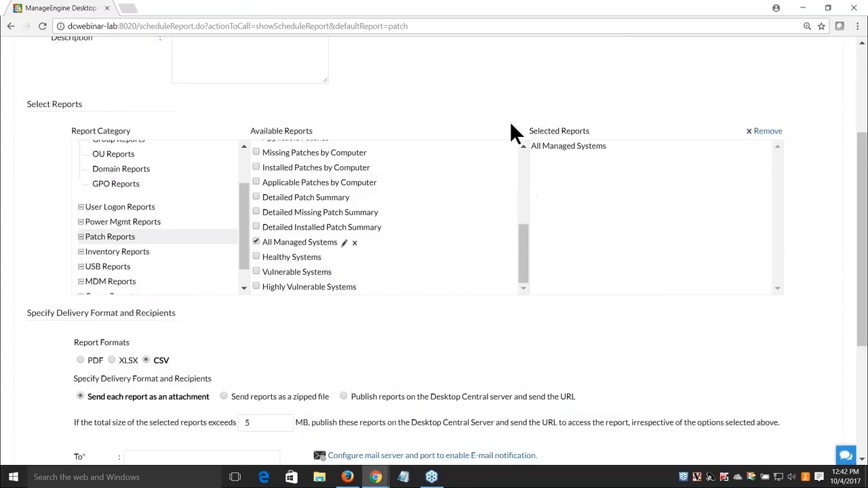
Set the report format to PDF after trying XLSX and CSV
scroll(513, 132, "up", 2)
scroll(471, 194, "down", 3)
left_click_drag(74, 230, 208, 234)
left_click(216, 228)
left_click(80, 247)
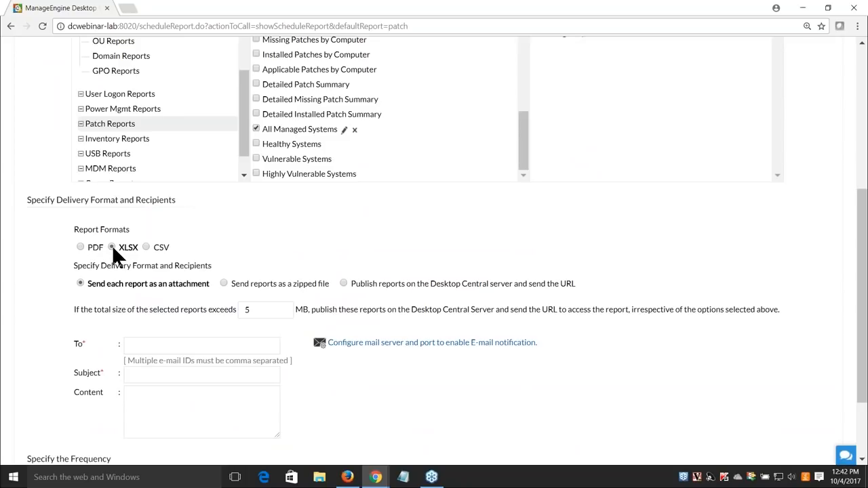
left_click(146, 247)
left_click(80, 247)
Choose to send each report as an e-mail attachment rather than zipped or as a link
scroll(104, 191, "down", 2)
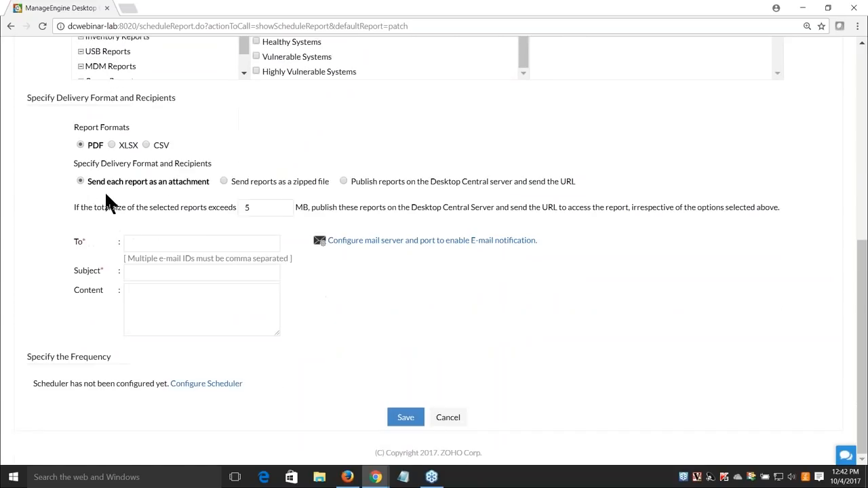
left_click_drag(107, 187, 202, 181)
left_click(224, 181)
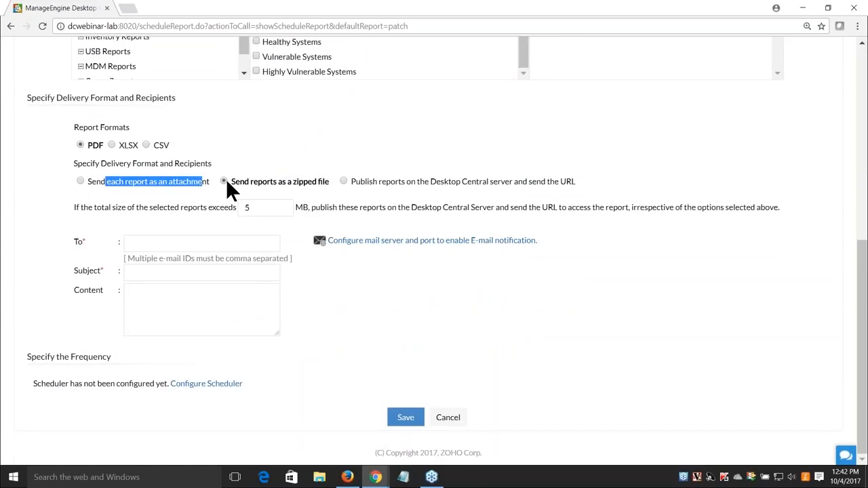
left_click(344, 181)
left_click(373, 189)
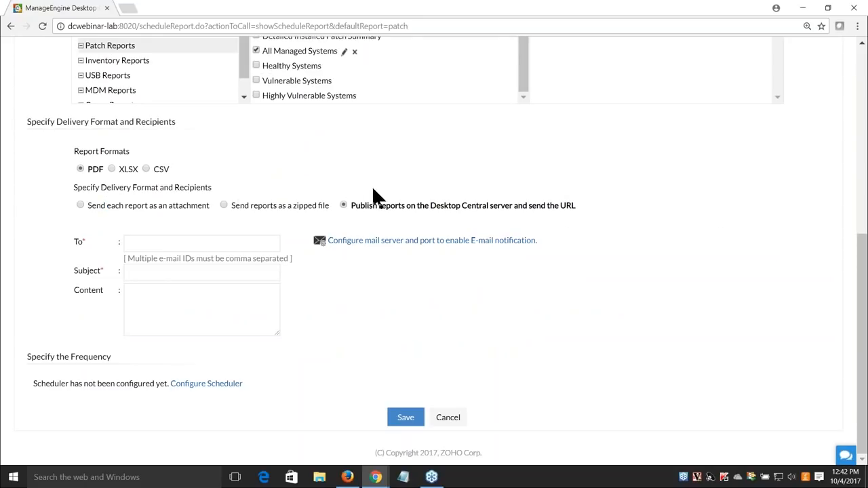
left_click(80, 206)
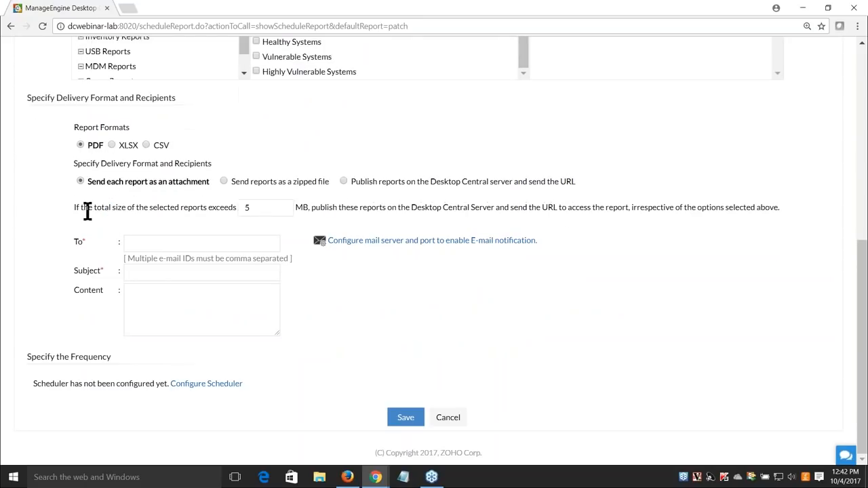
Enter the recipient's e-mail address and the subject 'Weekly Patch Reports'
left_click(154, 245)
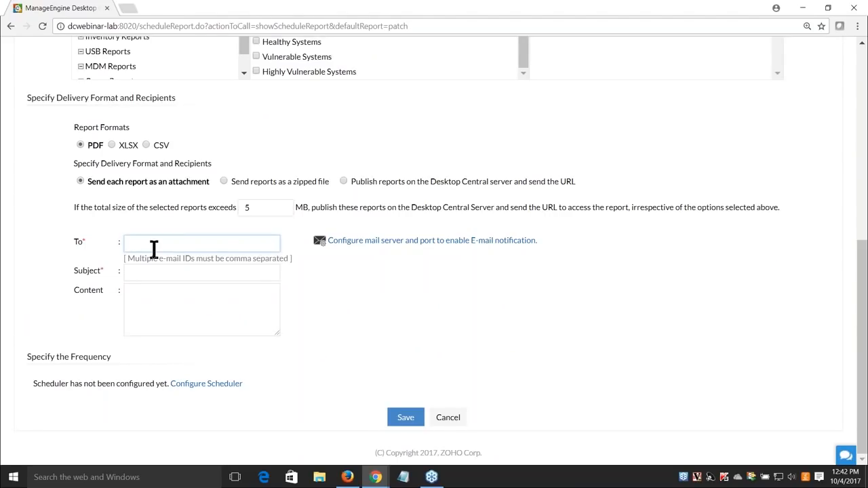
key("Tab")
type("Weekll")
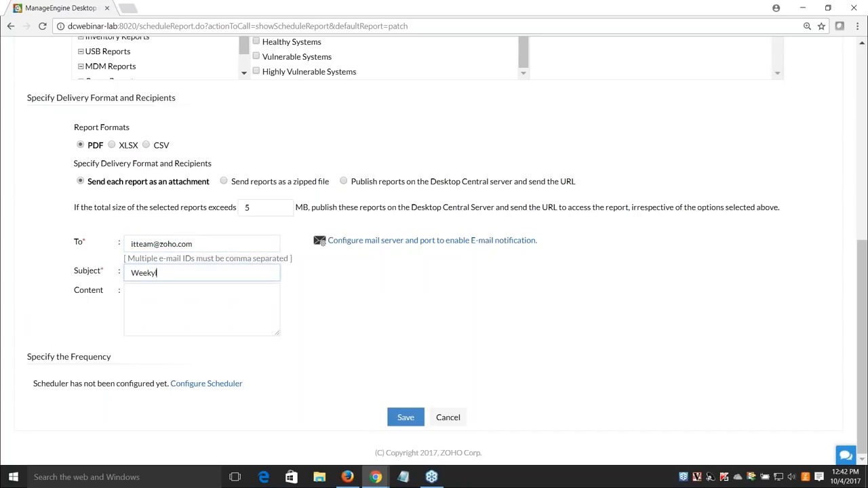
key("BackSpace")
key("BackSpace")
type("ly Patch Reports")
Try a Weekly, Monday, 15:00 schedule, cancel it, and go to the Reports tab
left_click(151, 320)
left_click(189, 388)
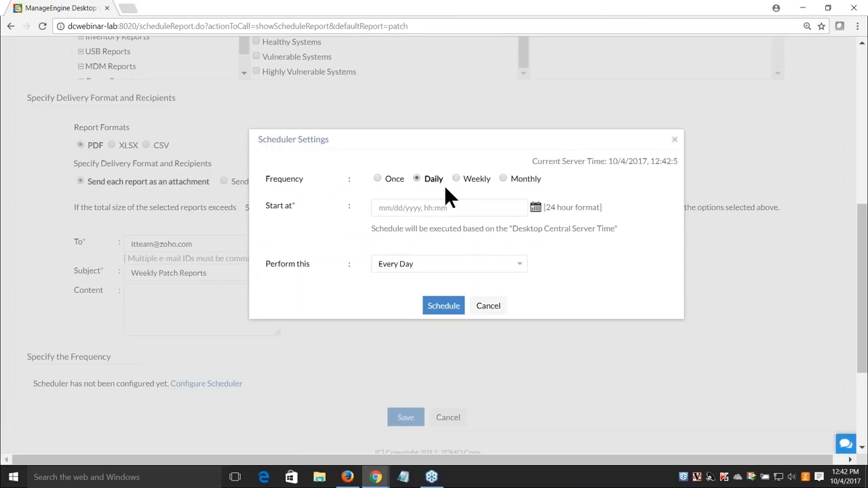
left_click(454, 178)
left_click(443, 264)
left_click(412, 211)
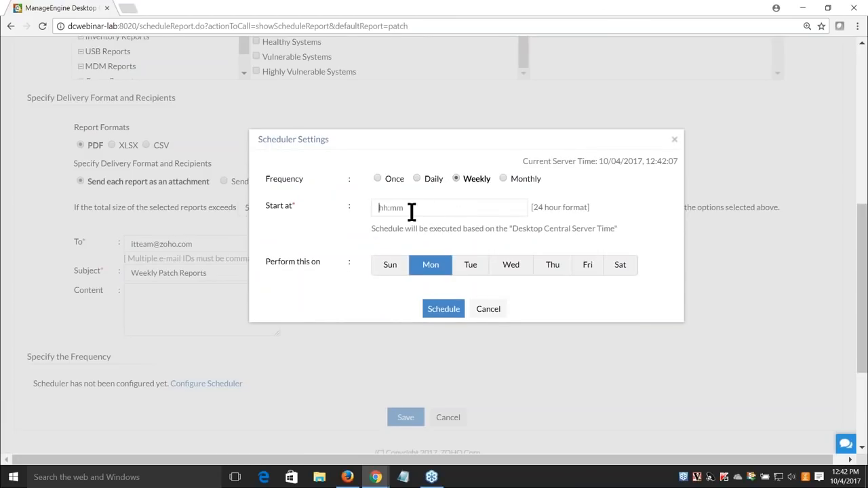
type("15:00")
left_click(504, 177)
left_click(456, 179)
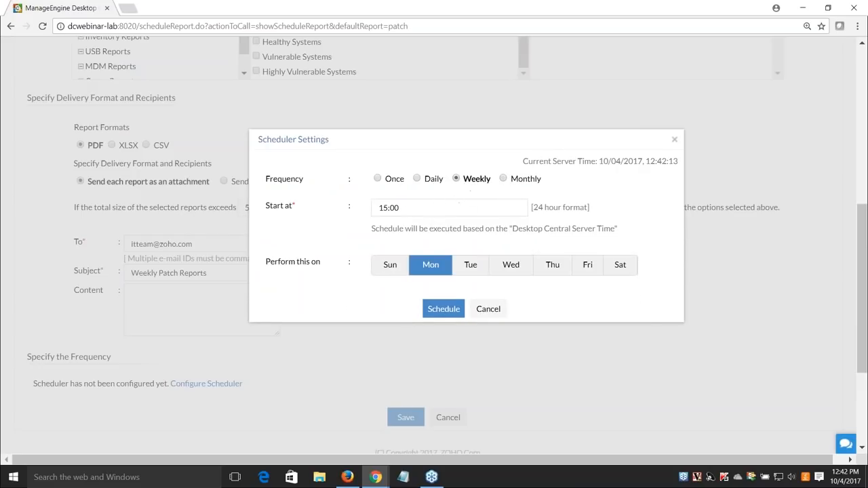
left_click(499, 315)
scroll(459, 330, "up", 10)
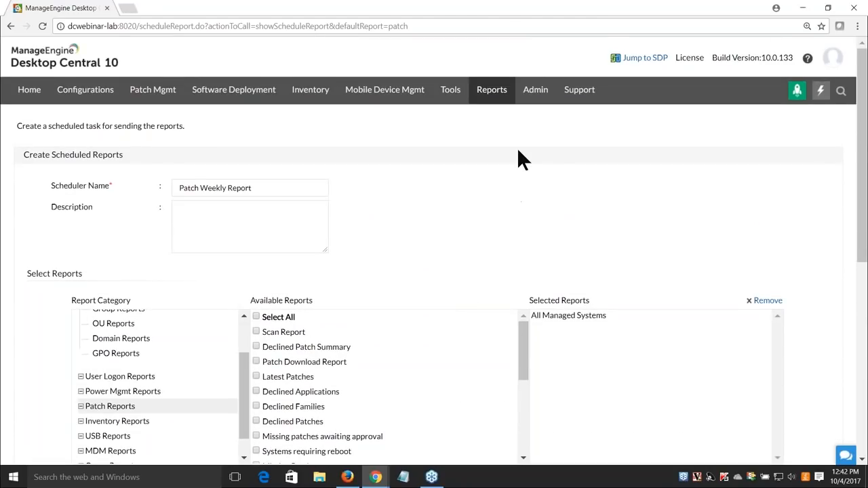
left_click(499, 98)
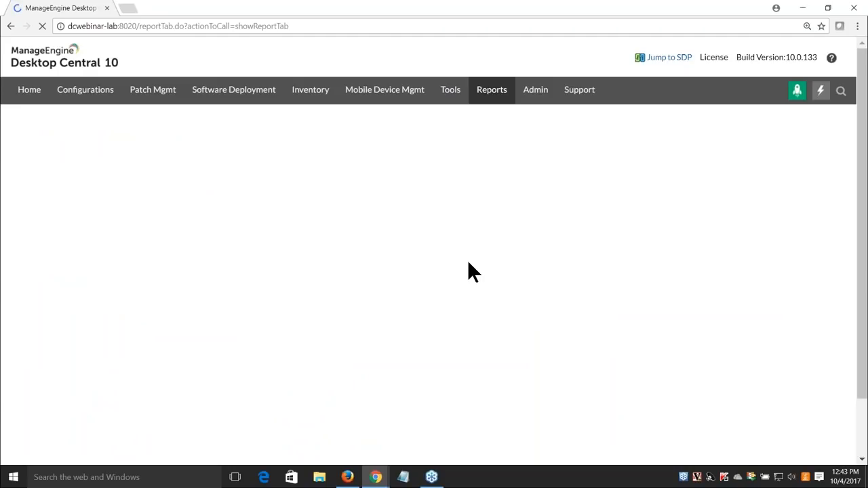
View the Patch Mgmt home page, then advance the slideshow to 'Deployment during non-office hours'
left_click(154, 95)
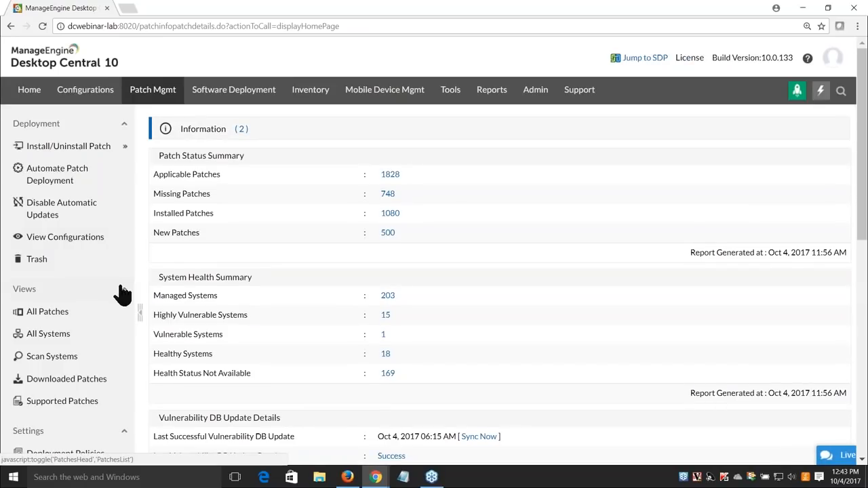
scroll(119, 295, "down", 1)
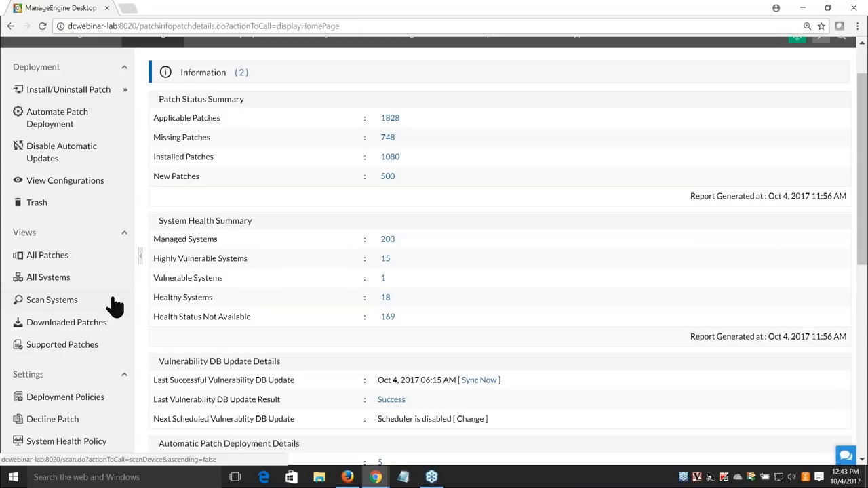
scroll(113, 305, "up", 1)
key("alt+Tab")
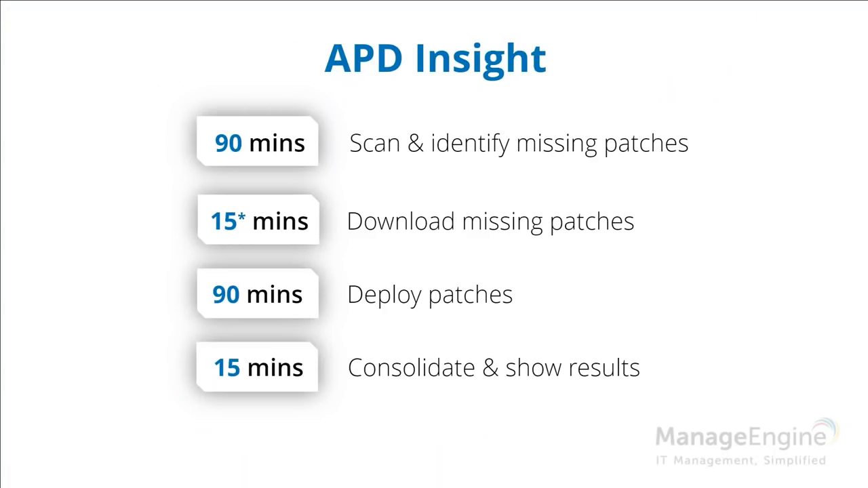
key("Right")
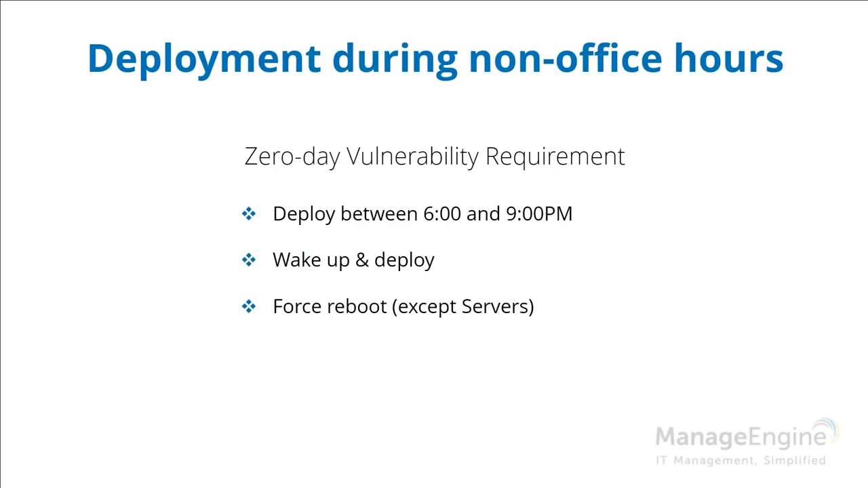
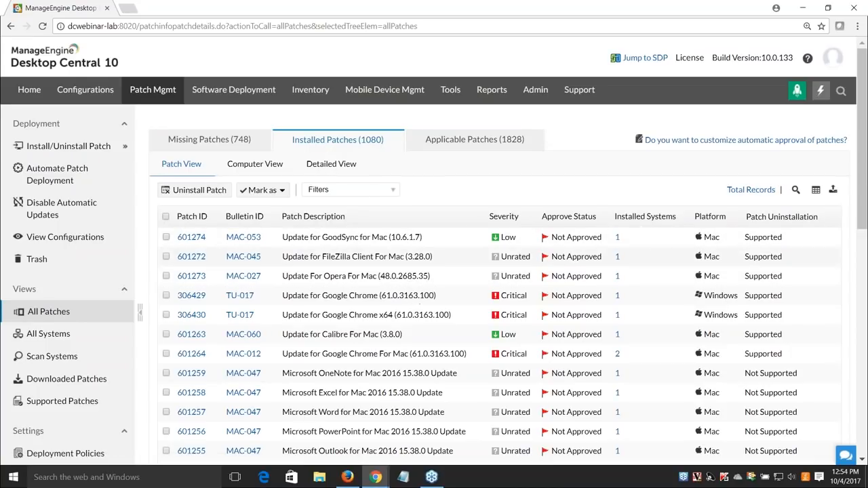
Show the filter row on Installed Patches and start uninstalling patch 104403 (KB4019990)
left_click(796, 190)
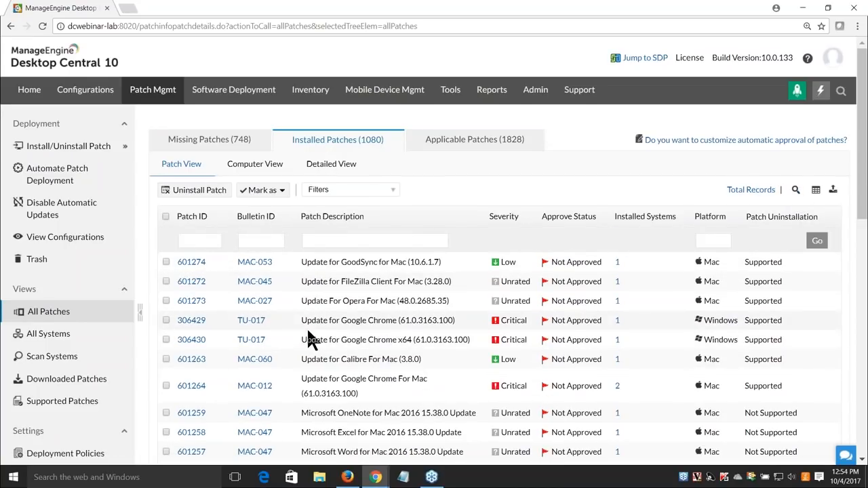
scroll(307, 332, "down", 3)
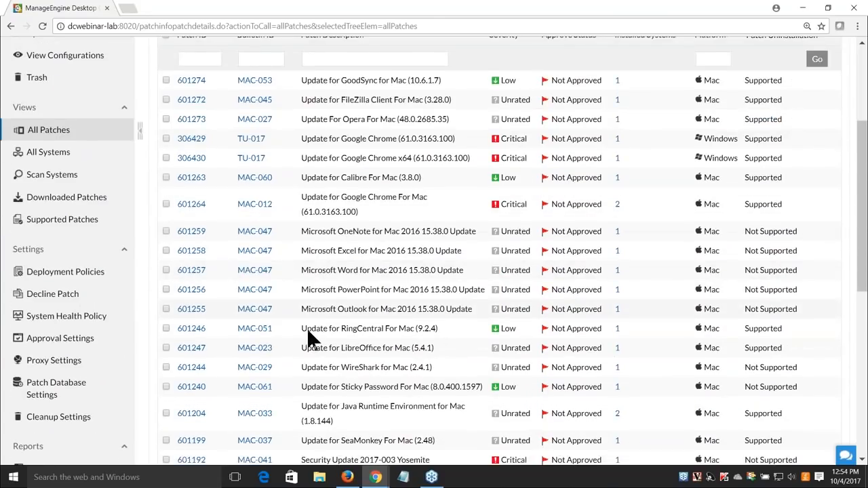
scroll(306, 328, "down", 4)
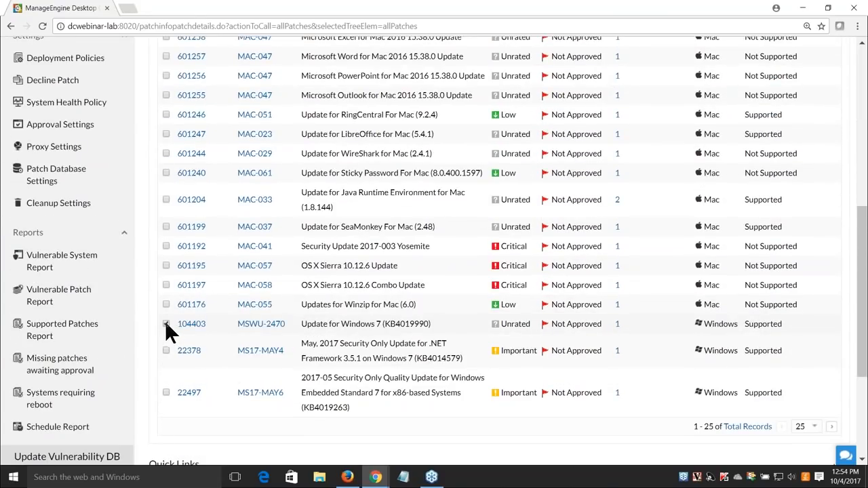
scroll(239, 311, "up", 4)
scroll(239, 310, "up", 3)
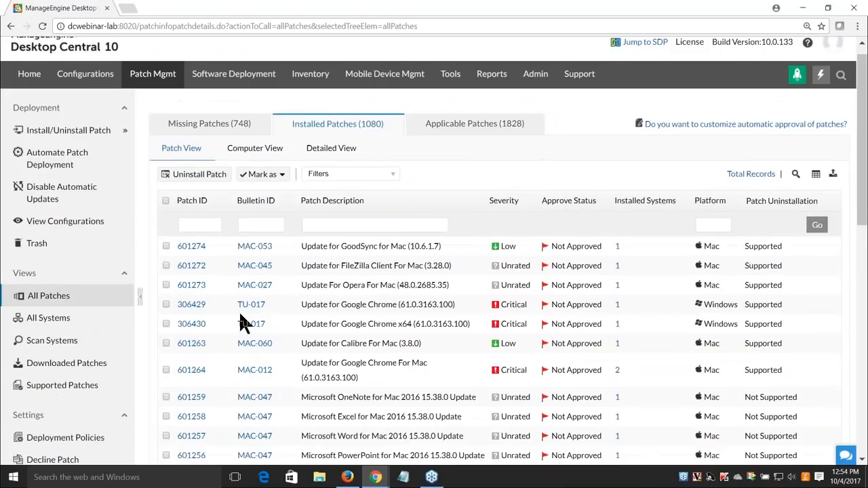
left_click(196, 190)
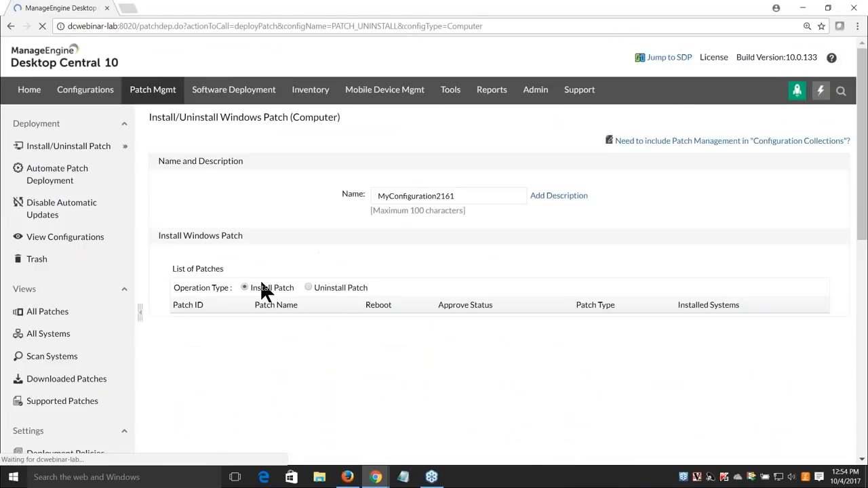
Review uninstall configuration MyConfiguration2161 for patch 104403, targeted at computer DC-W7-32-4
double_click(453, 200)
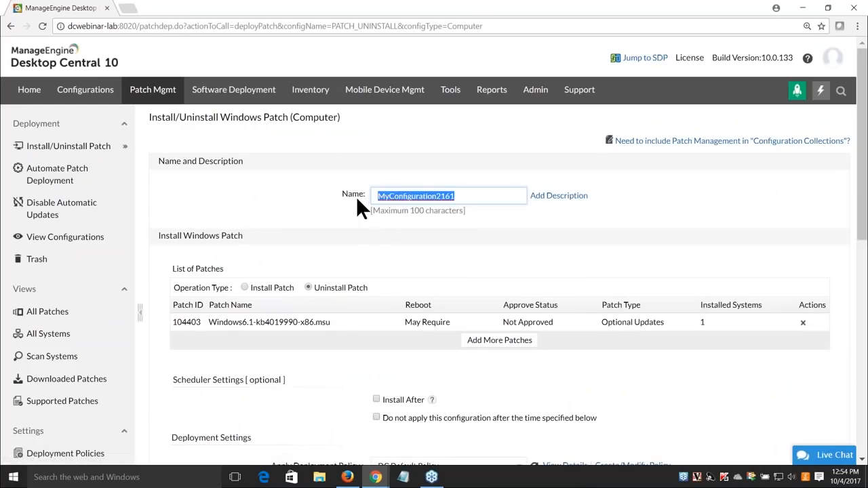
scroll(363, 234, "down", 3)
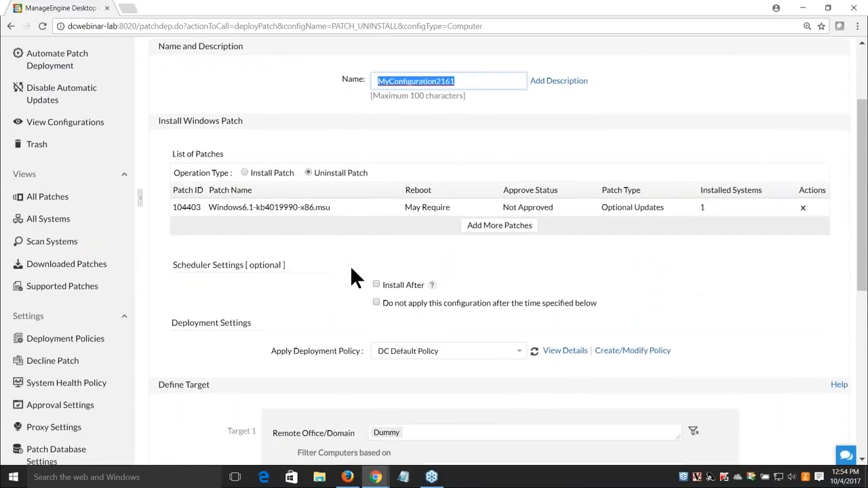
scroll(350, 265, "down", 3)
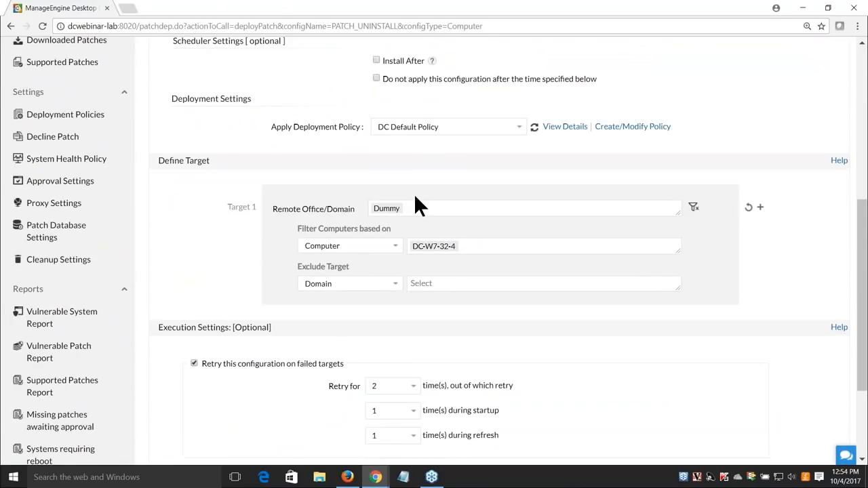
scroll(446, 300, "down", 3)
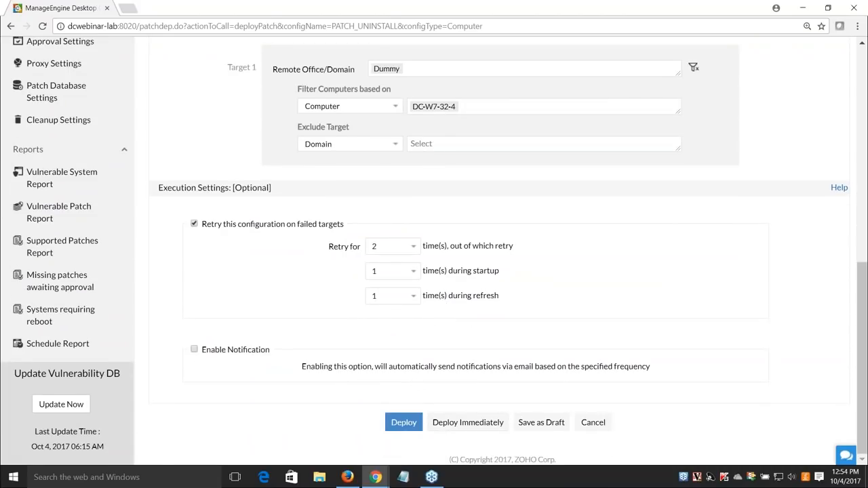
scroll(233, 391, "up", 6)
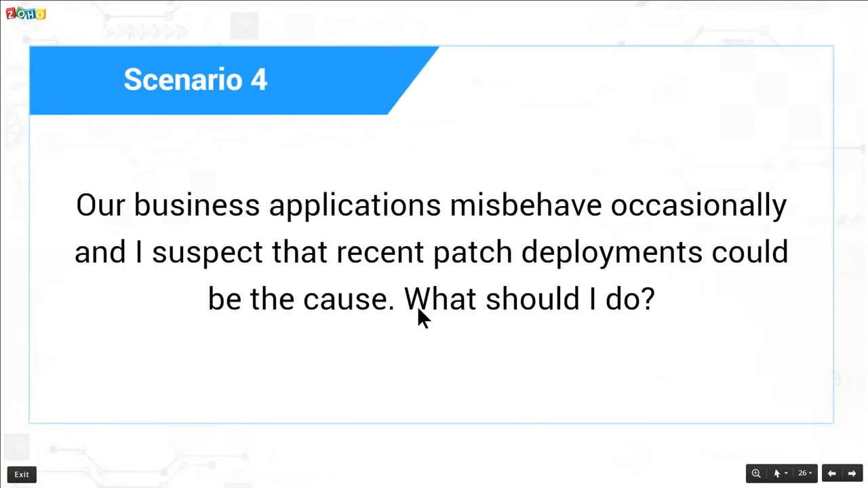
Advance the slideshow to the next scenario slide
key("Right")
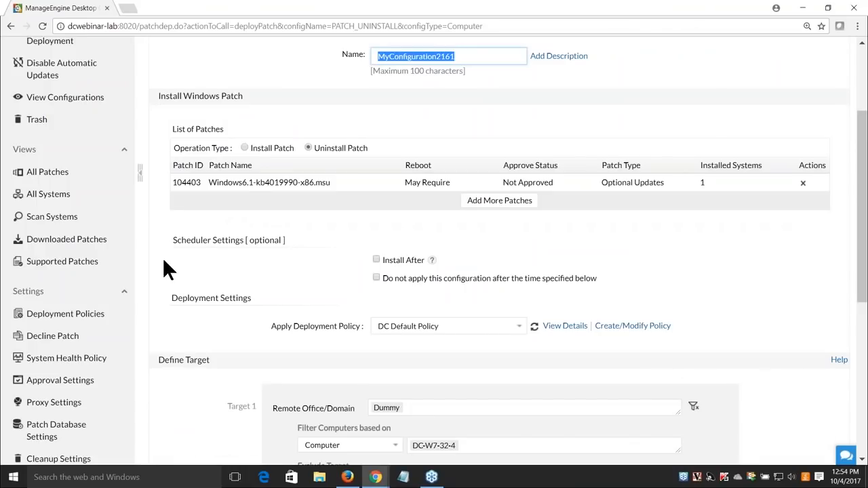
Open the Schedule Anti-Virus Task form from Automate Patch Deployment
scroll(154, 261, "down", 1)
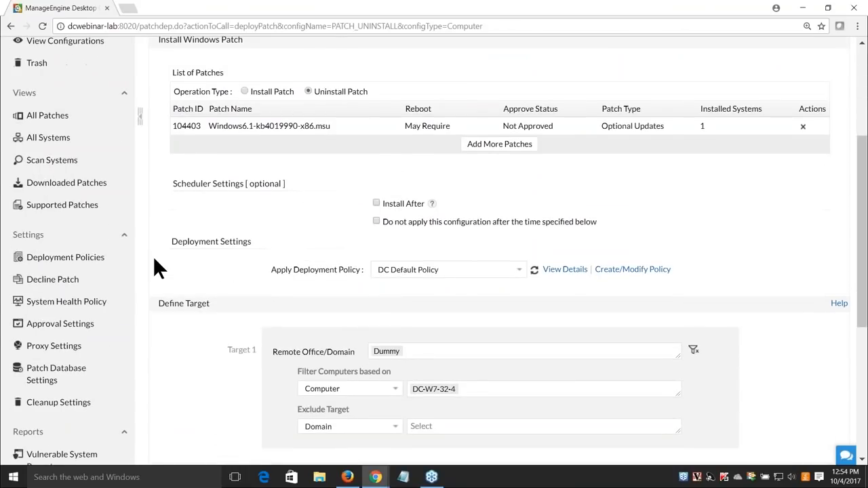
scroll(154, 261, "up", 4)
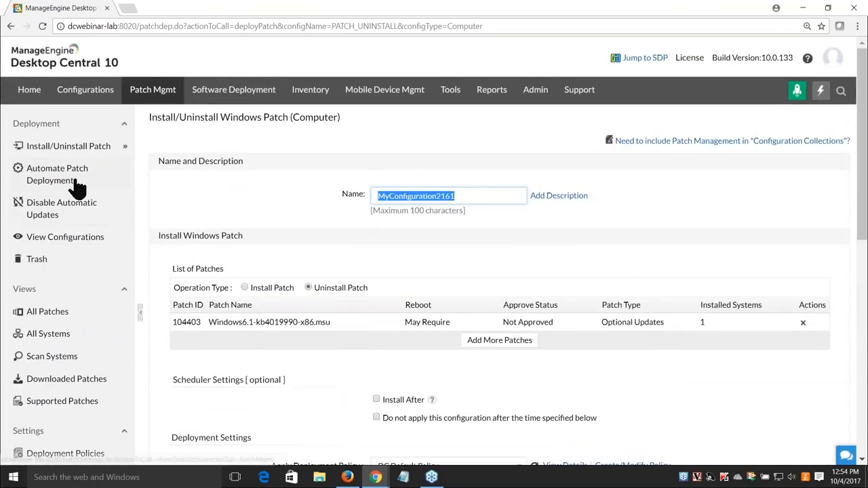
left_click(74, 180)
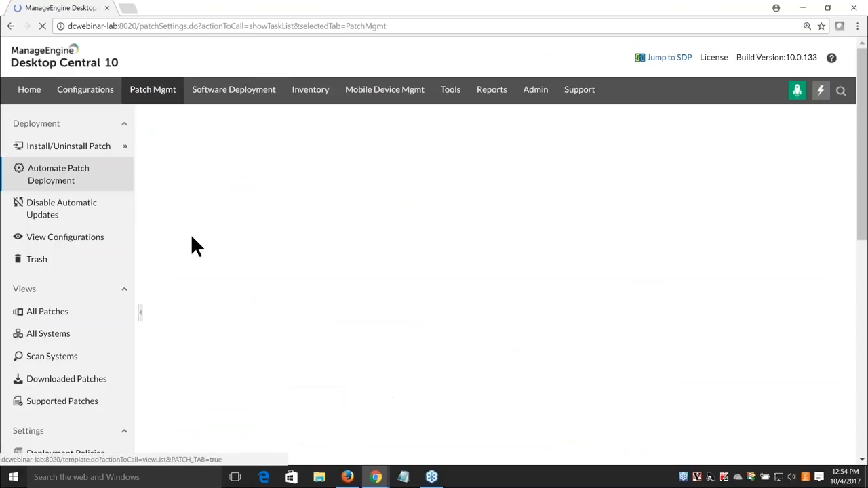
left_click(285, 178)
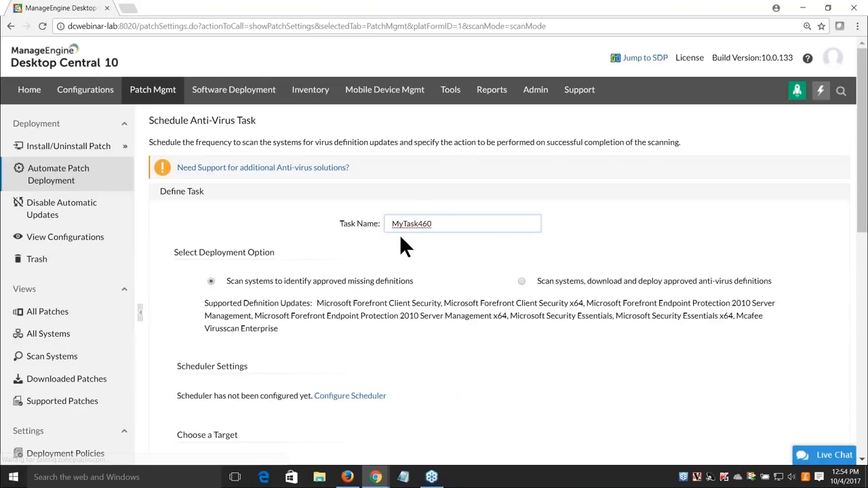
Highlight Microsoft Forefront Client Security, Microsoft Security Essentials and Mcafee Virusscan Enterprise as supported products
scroll(454, 255, "down", 1)
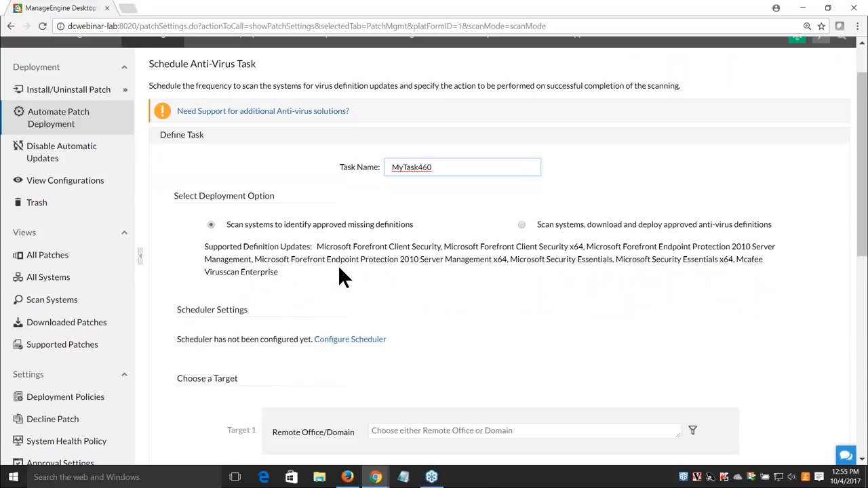
left_click_drag(341, 249, 443, 246)
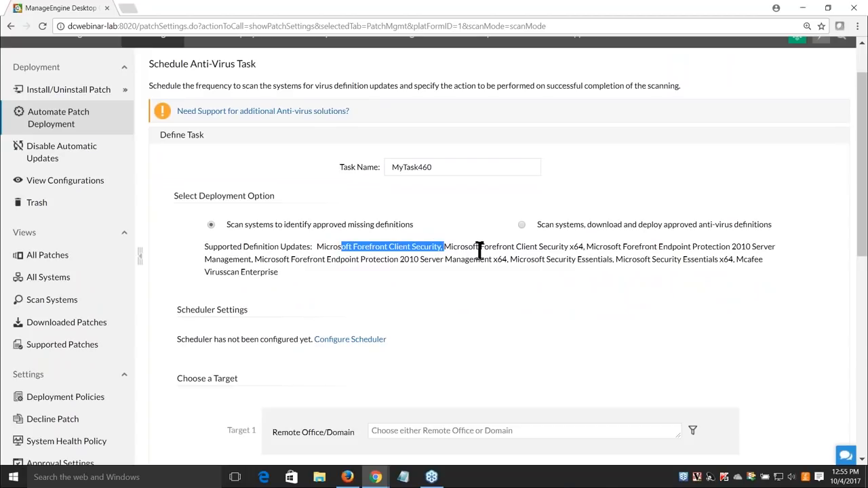
left_click_drag(602, 247, 776, 247)
left_click(540, 293)
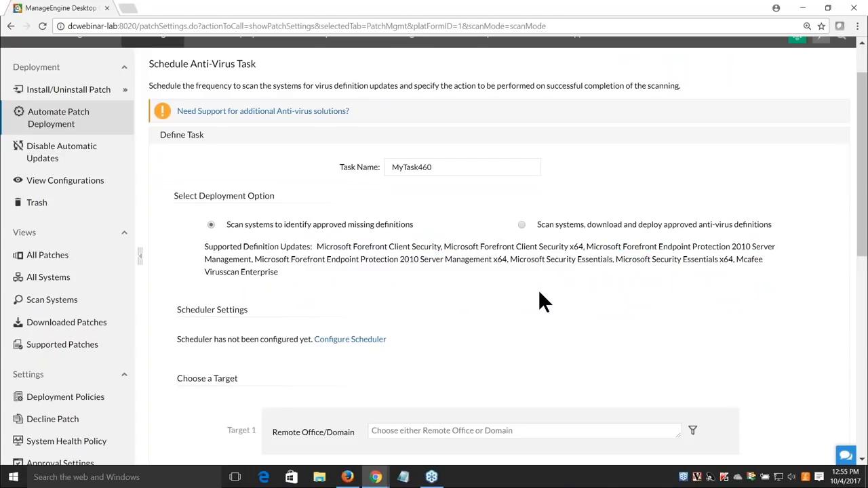
left_click_drag(517, 260, 598, 260)
left_click(635, 284)
left_click_drag(738, 265, 743, 280)
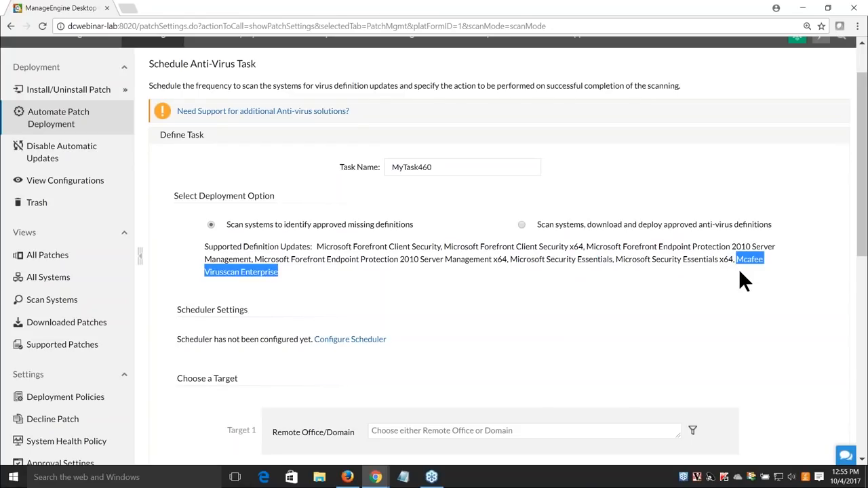
left_click(612, 317)
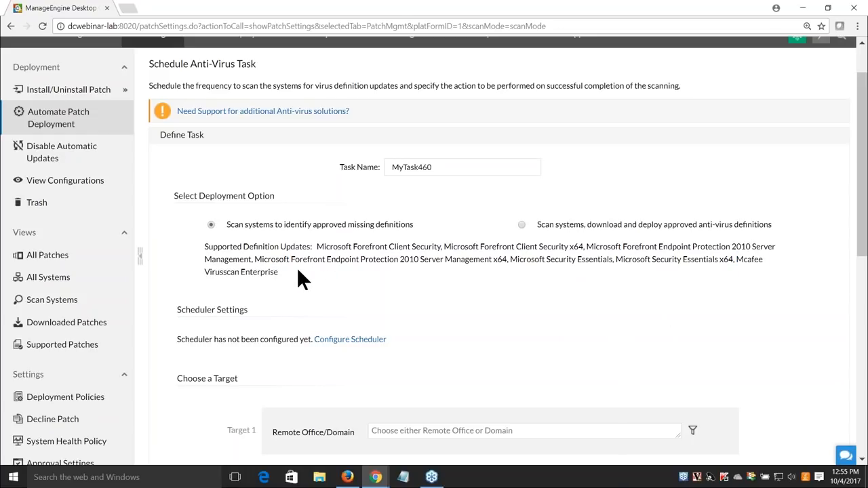
Highlight the whole supported definitions list and the note about additional anti-virus support
left_click_drag(278, 273, 318, 245)
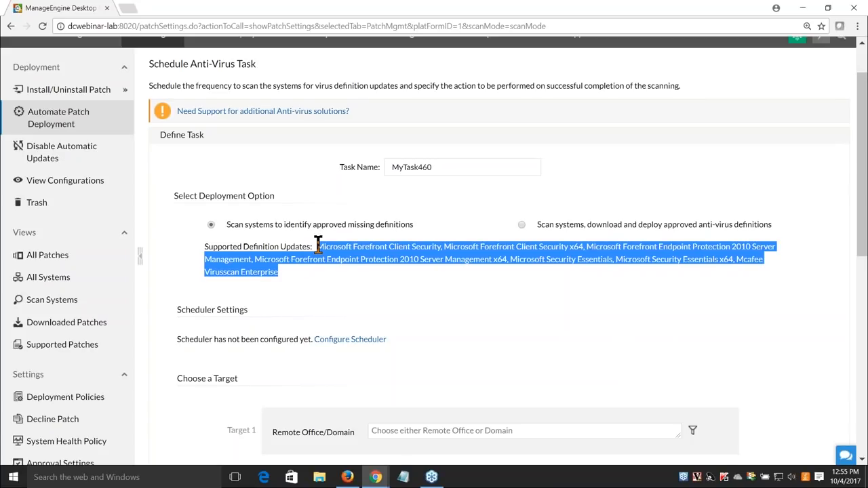
left_click(331, 278)
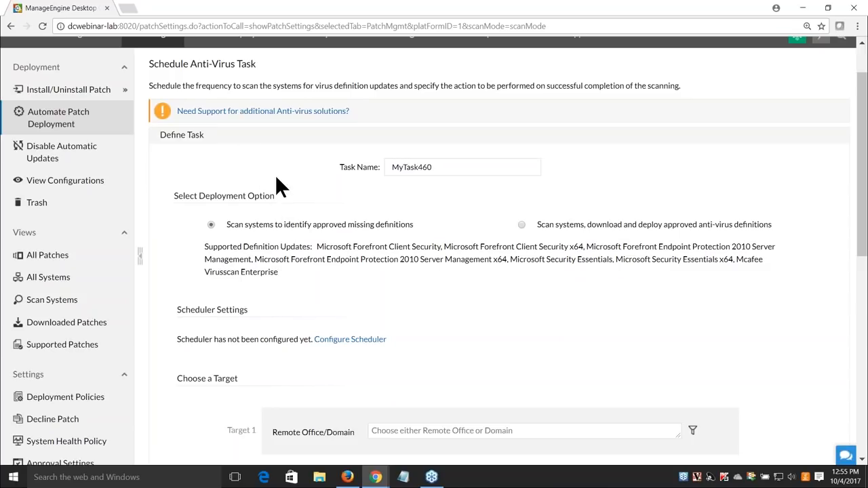
left_click_drag(351, 112, 175, 114)
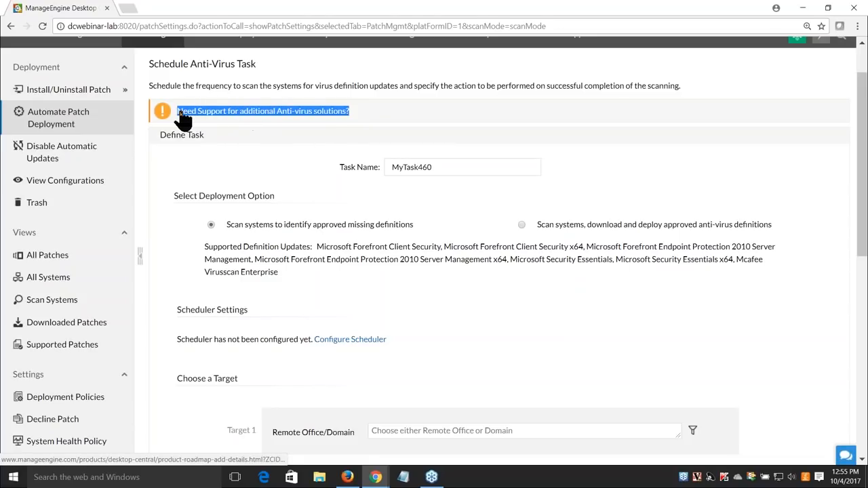
left_click(241, 169)
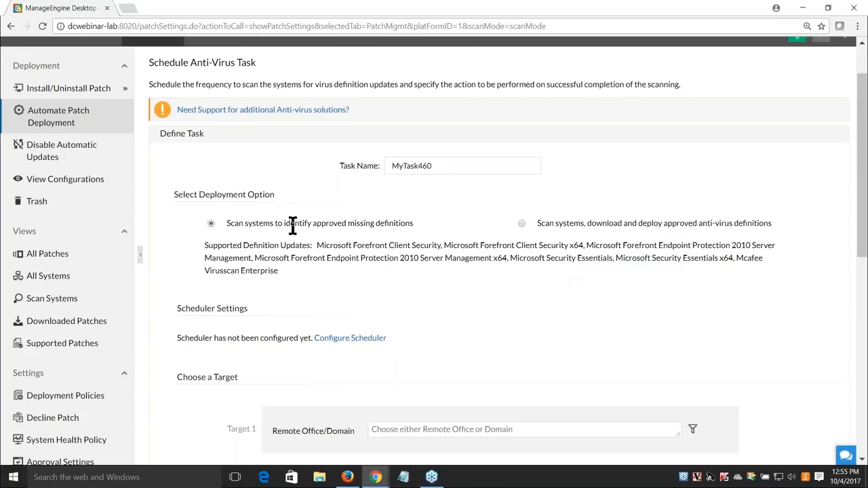
scroll(319, 264, "down", 1)
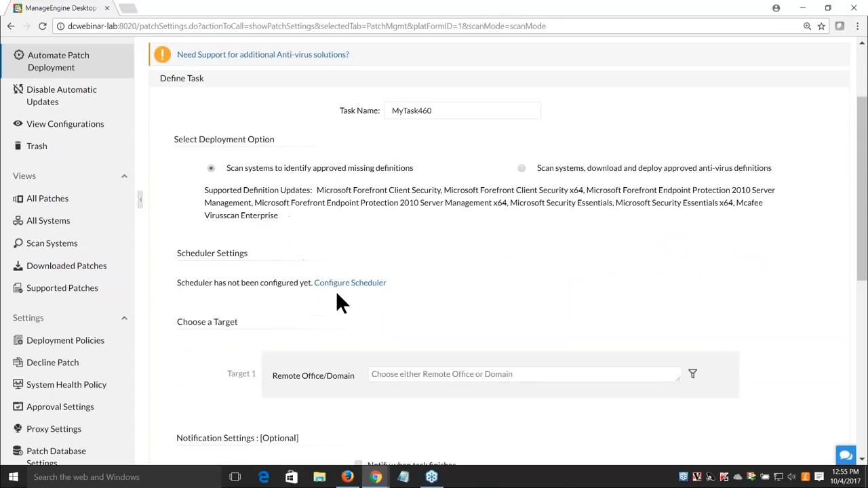
Set the task to scan systems, download and deploy definitions, leaving the scheduler unconfigured
left_click(521, 168)
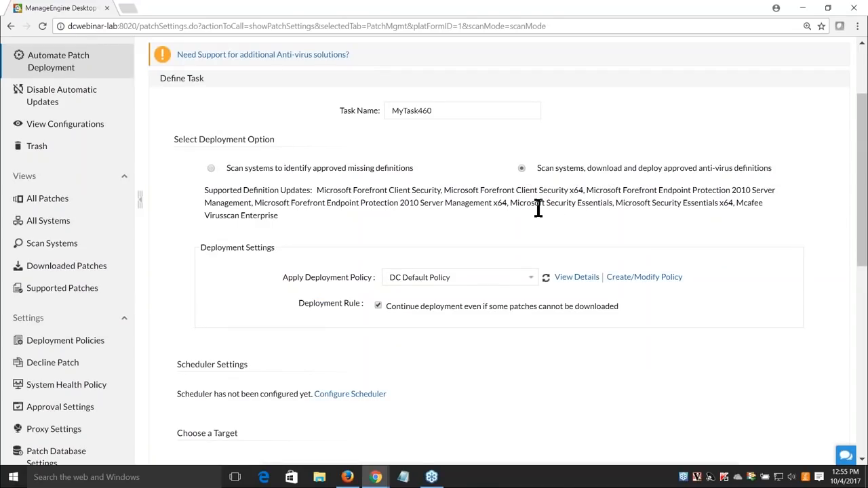
left_click(330, 395)
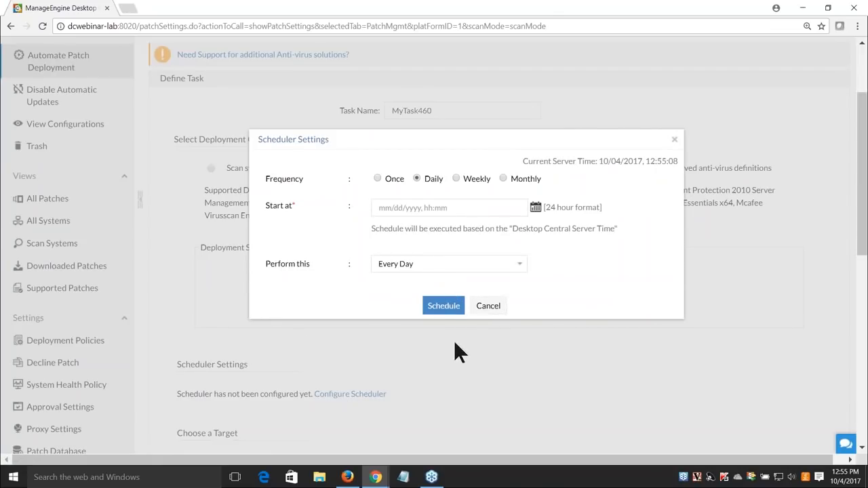
left_click(478, 307)
scroll(433, 350, "down", 3)
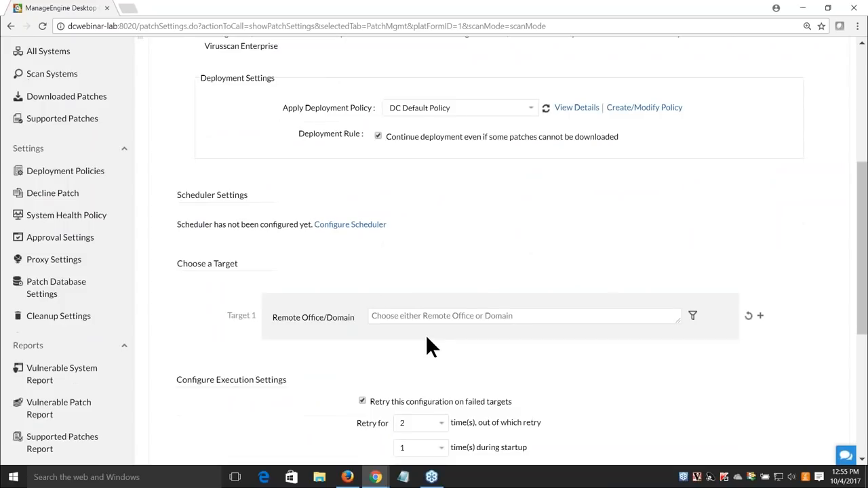
scroll(446, 354, "up", 5)
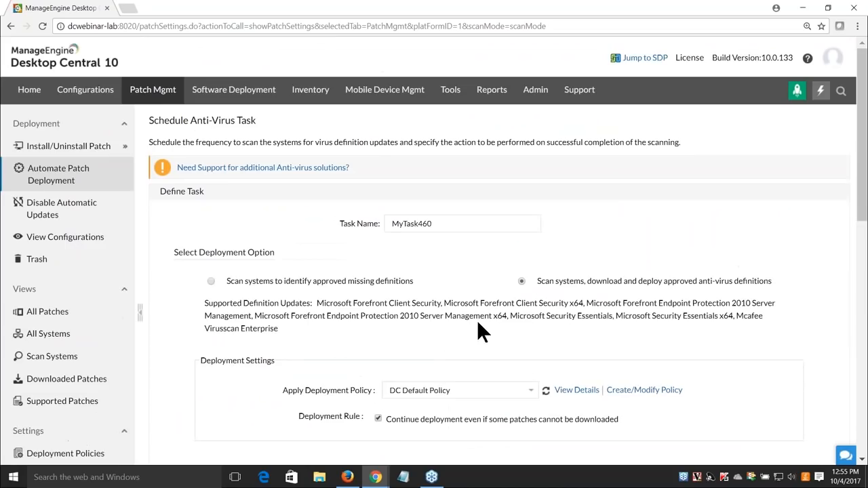
left_click_drag(316, 305, 332, 324)
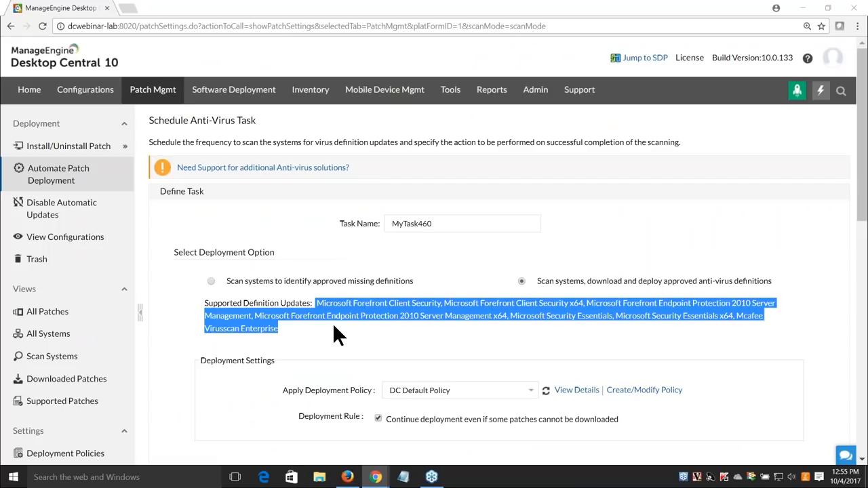
key("alt+Tab")
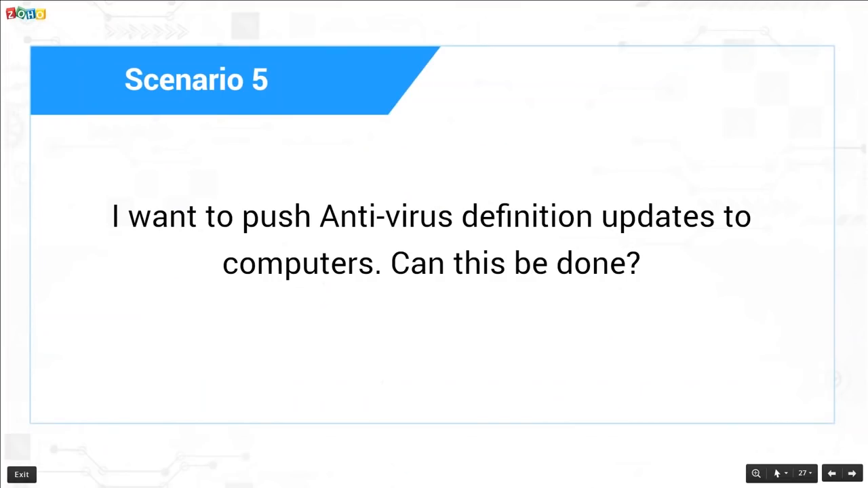
Advance to the Scenario 6 slide and return to the Desktop Central window
key("Right")
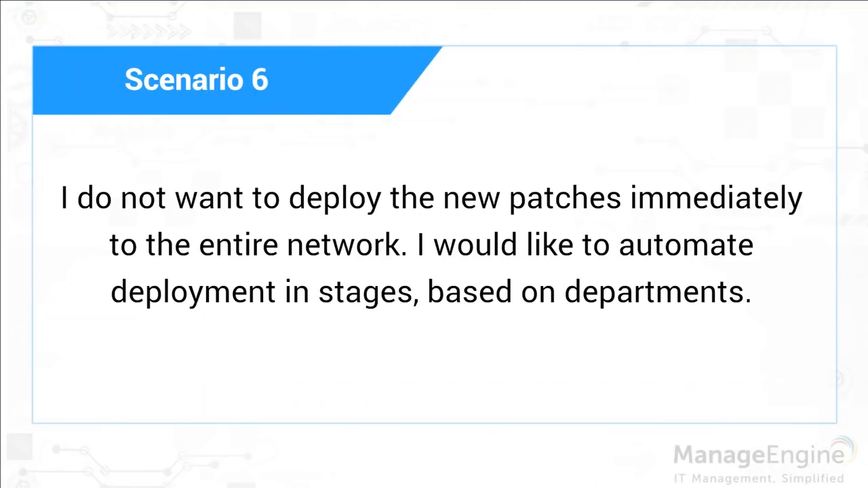
key("alt+Tab")
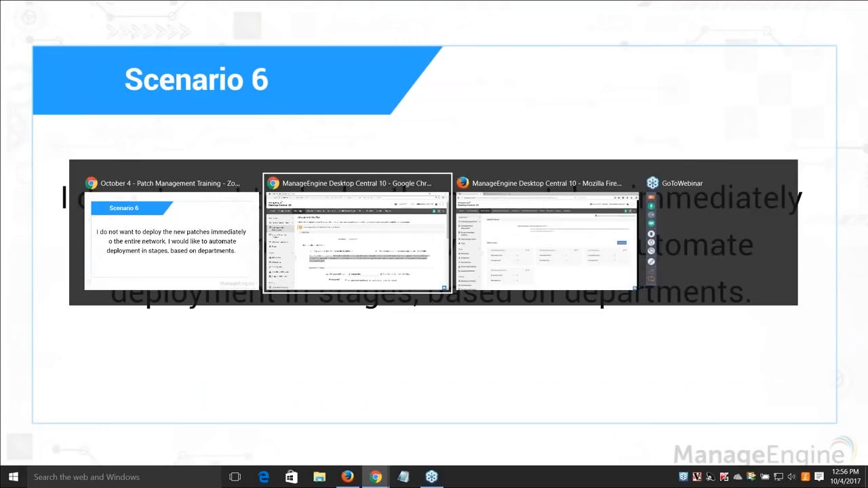
Open the Production Deployment - Newyork task for modification
scroll(188, 286, "down", 1)
scroll(189, 285, "down", 4)
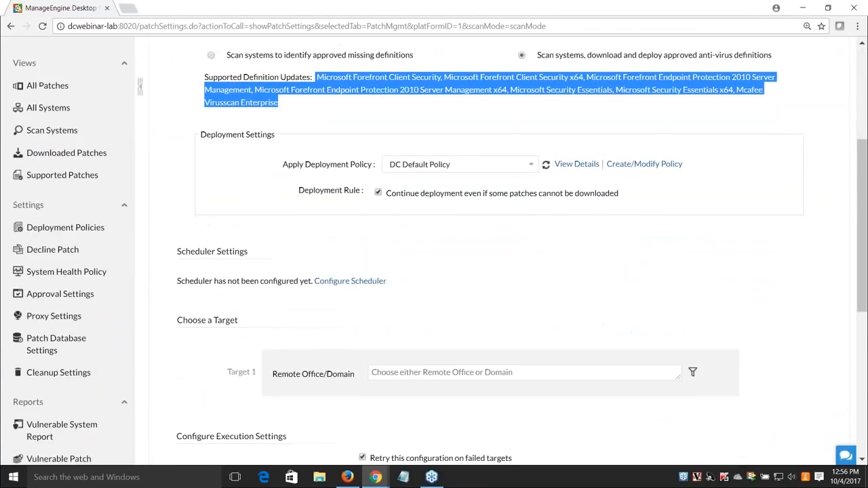
scroll(221, 243, "up", 5)
left_click(67, 181)
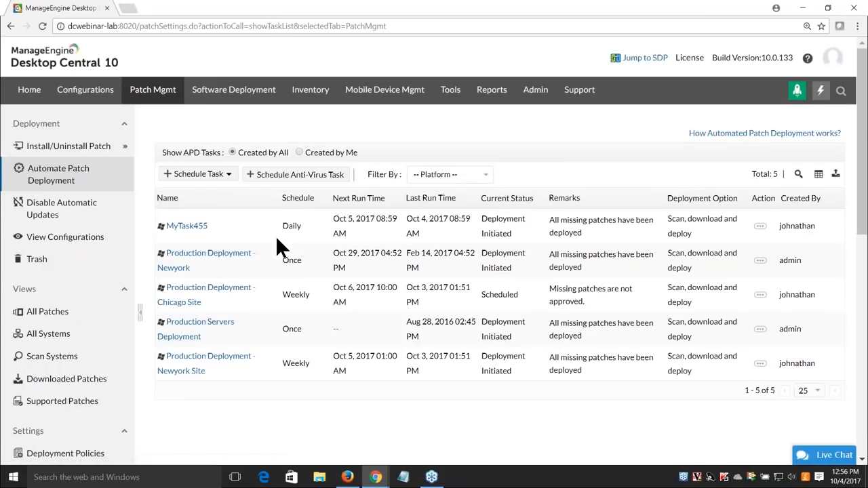
left_click(761, 261)
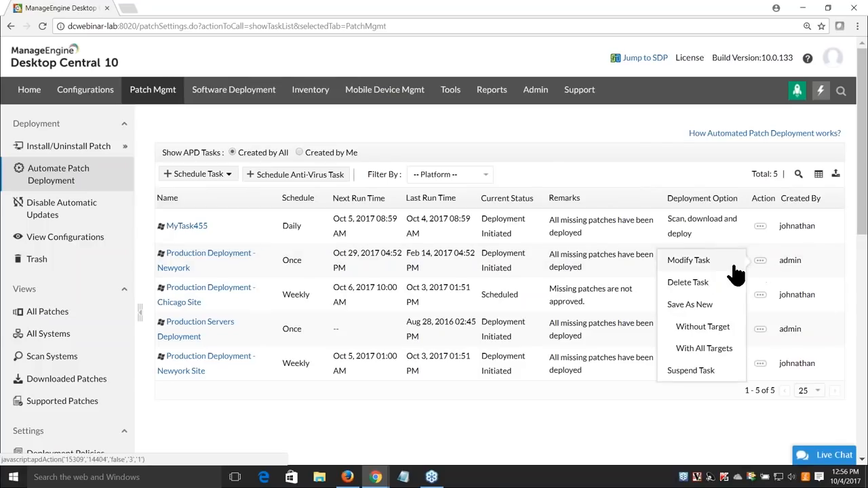
left_click(688, 261)
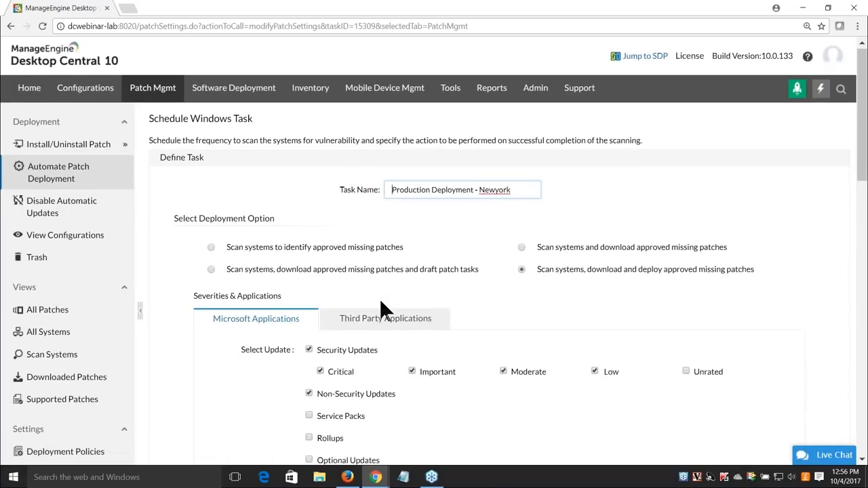
Enable Delay Deployment for patches approved more than 10 days ago
scroll(436, 287, "down", 6)
left_click(206, 139)
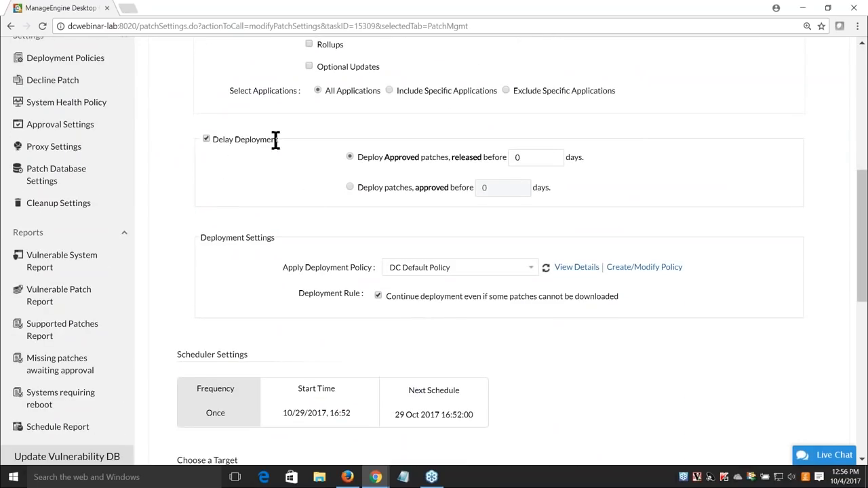
left_click_drag(279, 139, 214, 140)
left_click(266, 231)
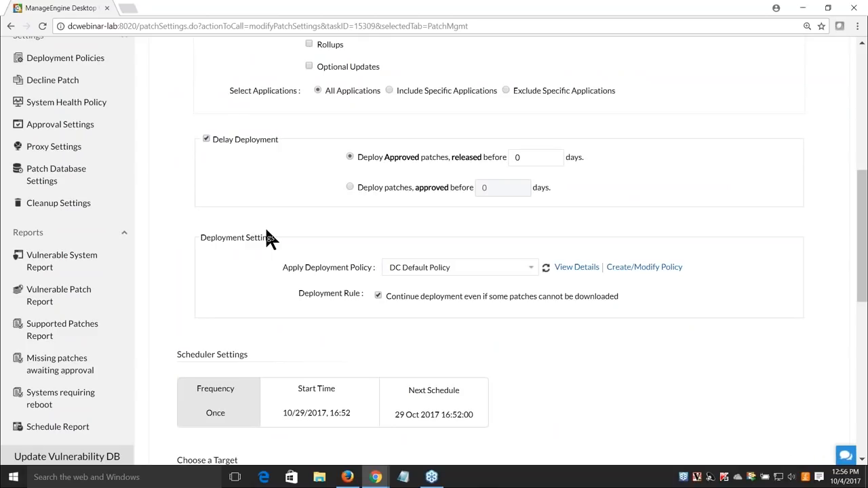
scroll(419, 274, "up", 2)
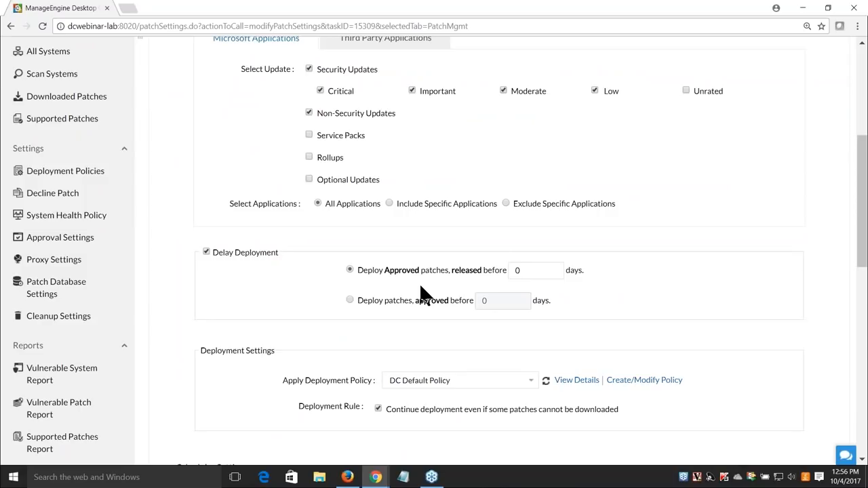
left_click(349, 299)
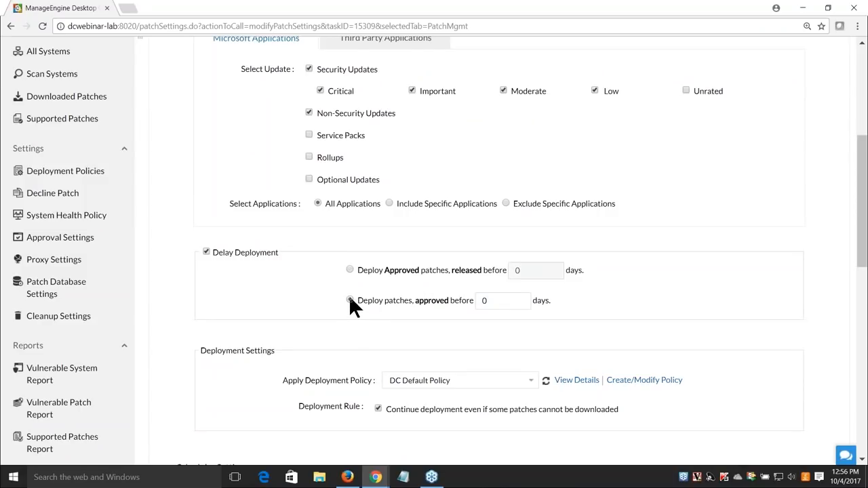
left_click_drag(357, 304, 426, 303)
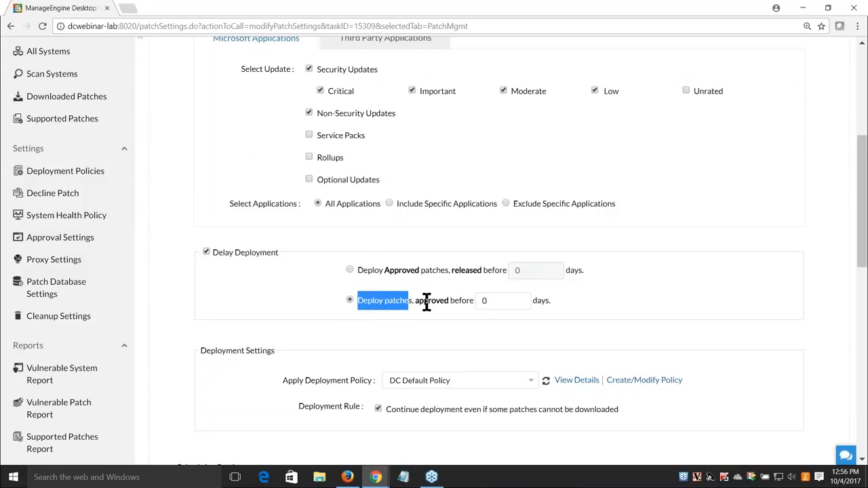
left_click_drag(506, 301, 472, 303)
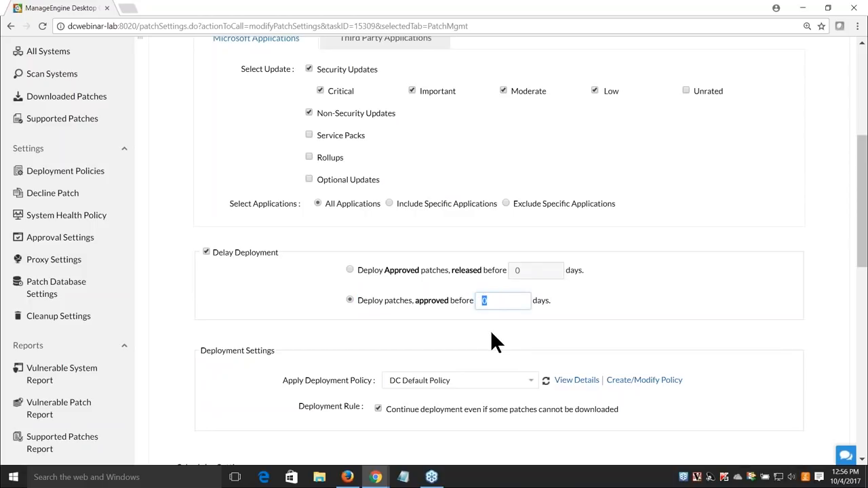
type("3")
key("BackSpace")
type("10")
left_click(529, 347)
Change the delay to patches released over 30 days ago, then show the Scenario 7 slide
left_click(350, 270)
left_click_drag(521, 271, 509, 271)
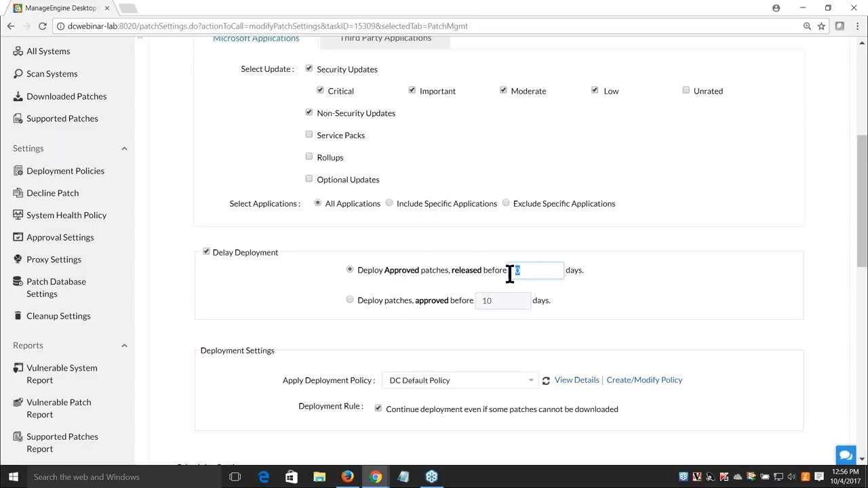
key("BackSpace")
type("30")
left_click(576, 293)
key("alt+Tab")
key("Right")
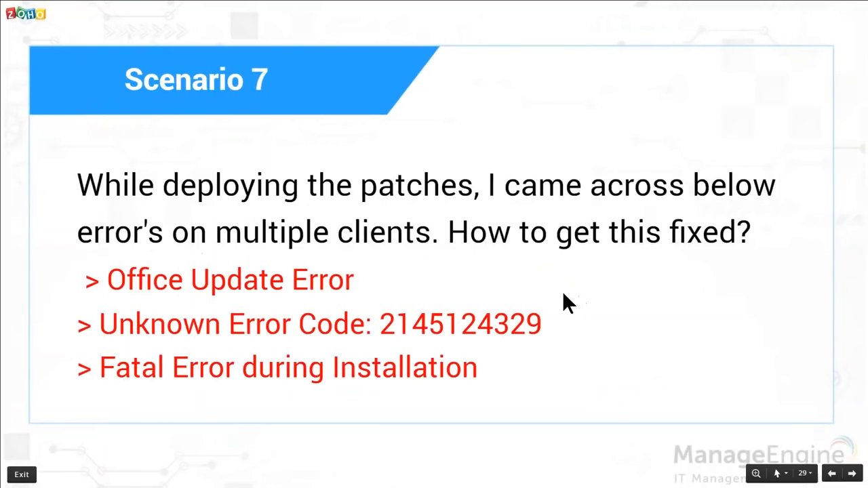